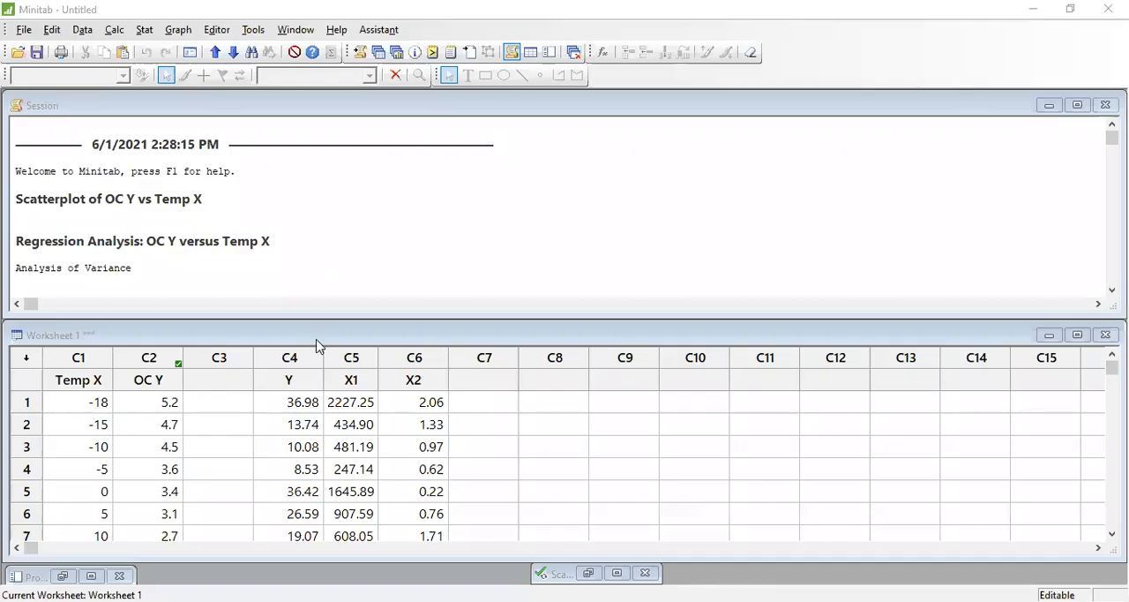
{"action": "left_click", "coordinate": [302, 381]}
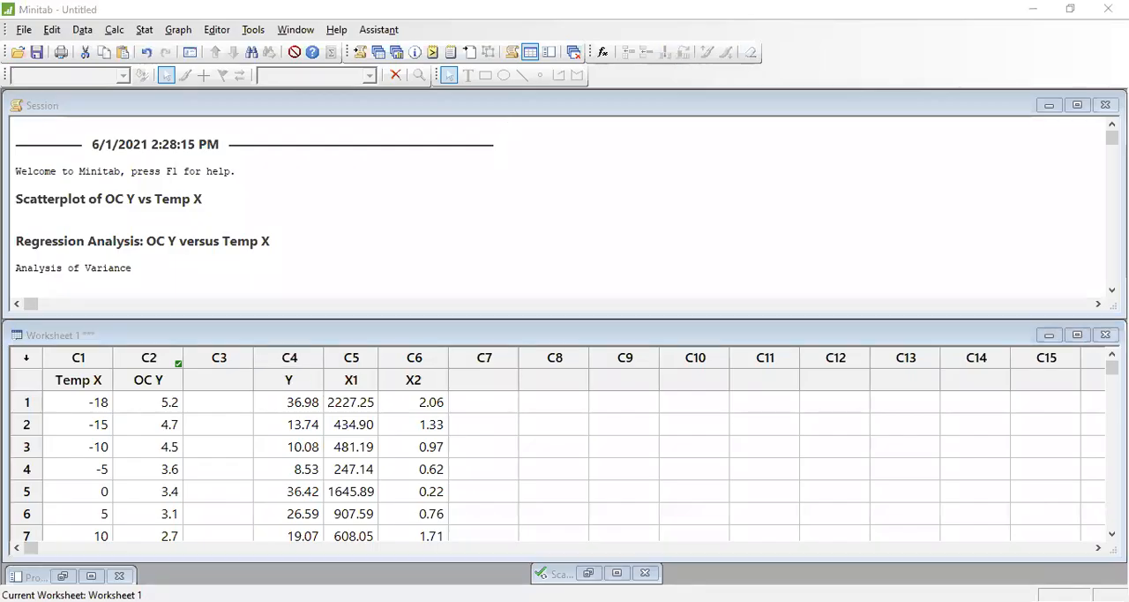
{"action": "left_click", "coordinate": [294, 385]}
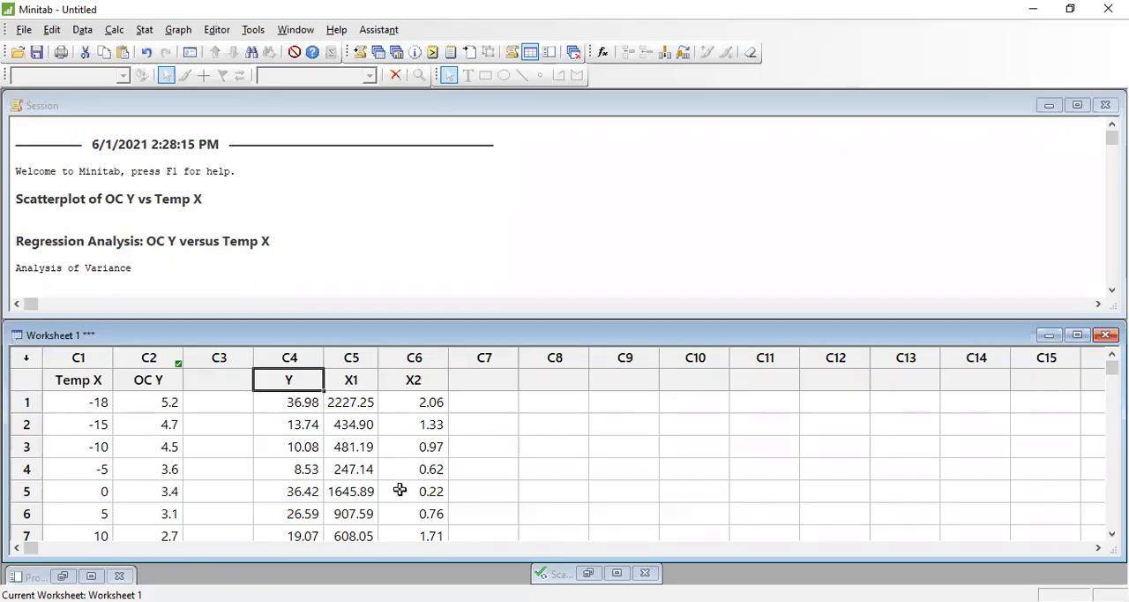
{"action": "left_click", "coordinate": [433, 377]}
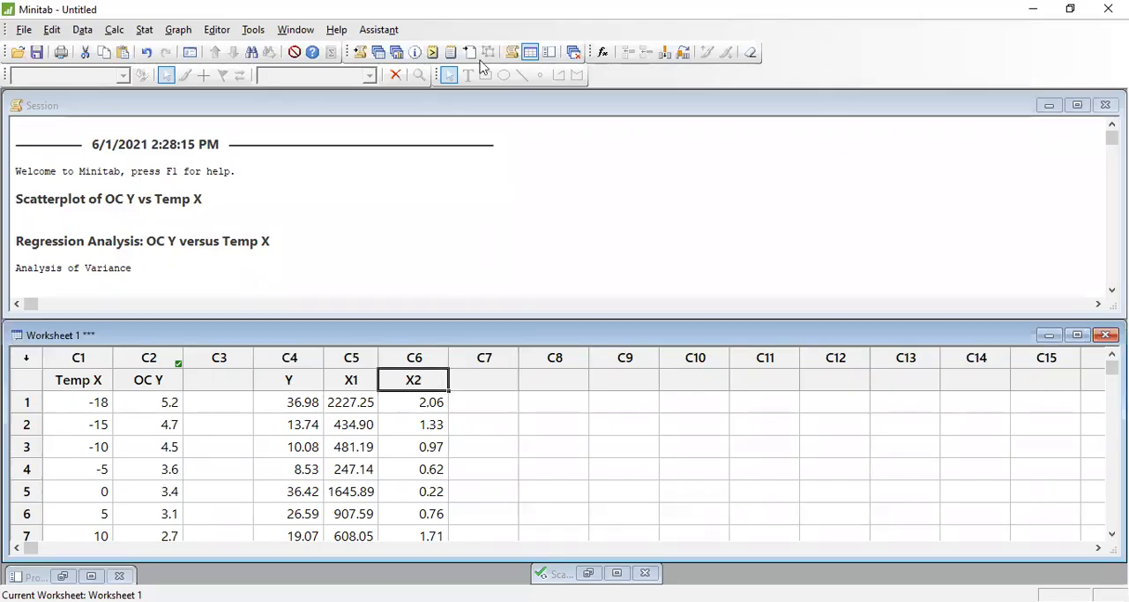
{"action": "left_click", "coordinate": [556, 160]}
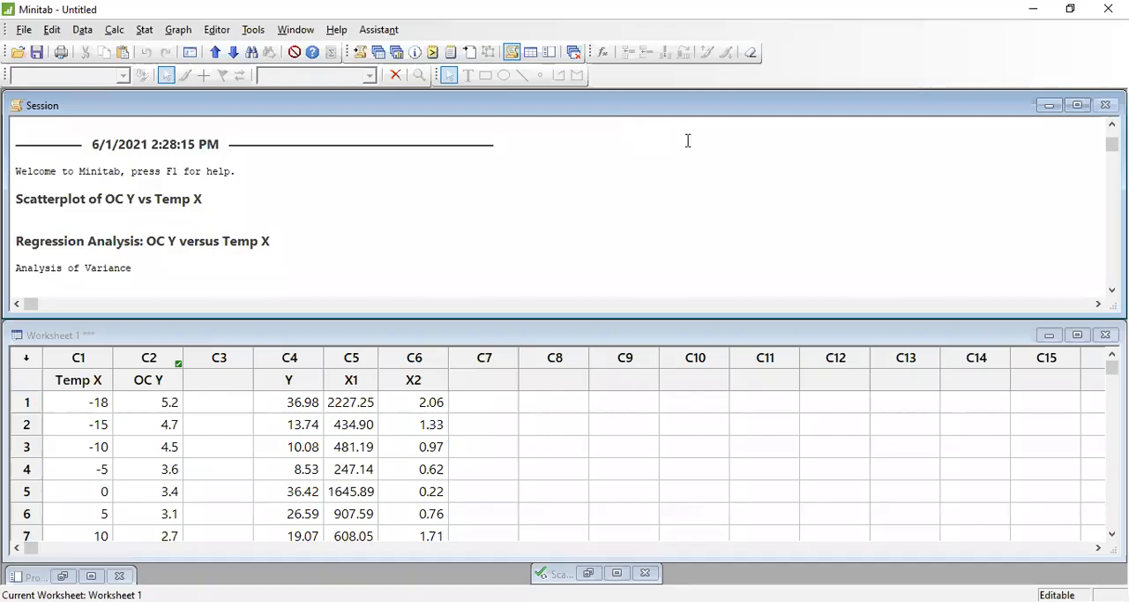
{"action": "left_click", "coordinate": [144, 29]}
{"action": "mouse_move", "coordinate": [177, 29]}
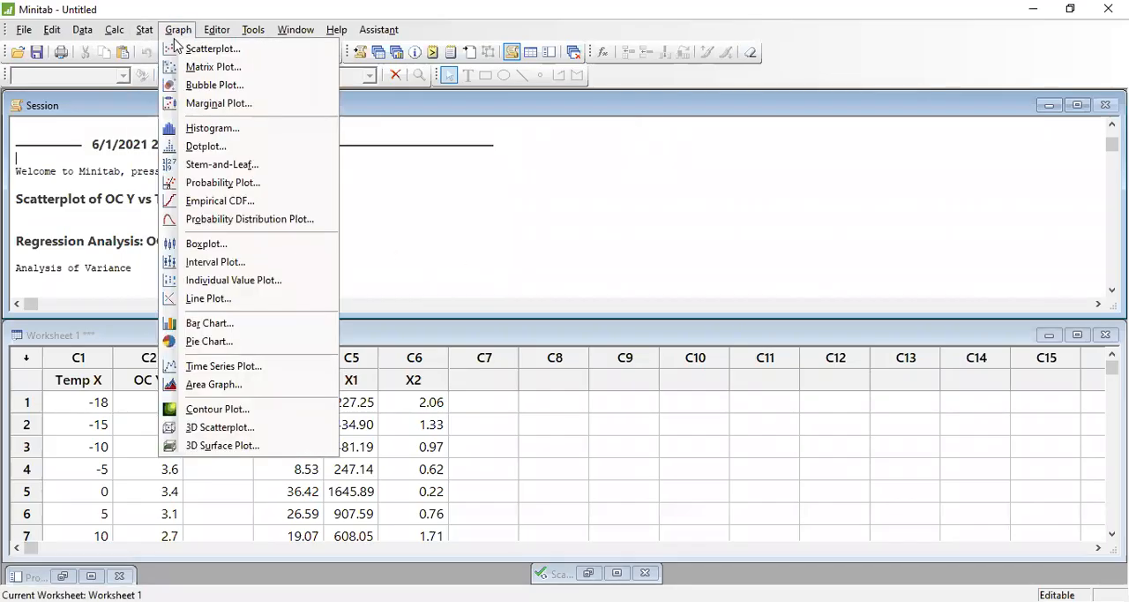
{"action": "left_click", "coordinate": [191, 51]}
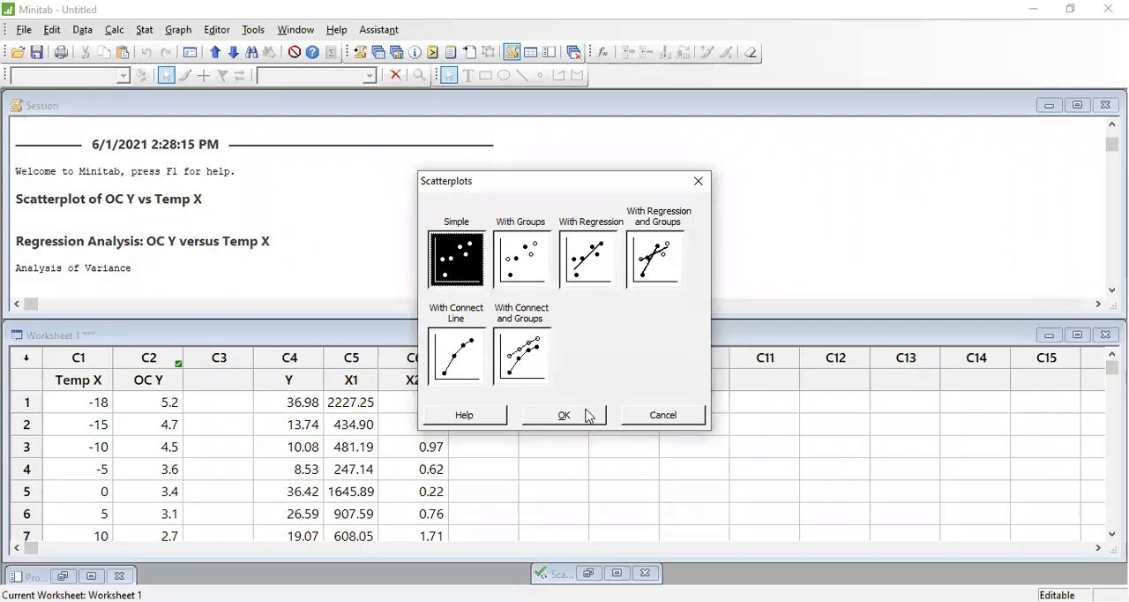
{"action": "left_click", "coordinate": [662, 411]}
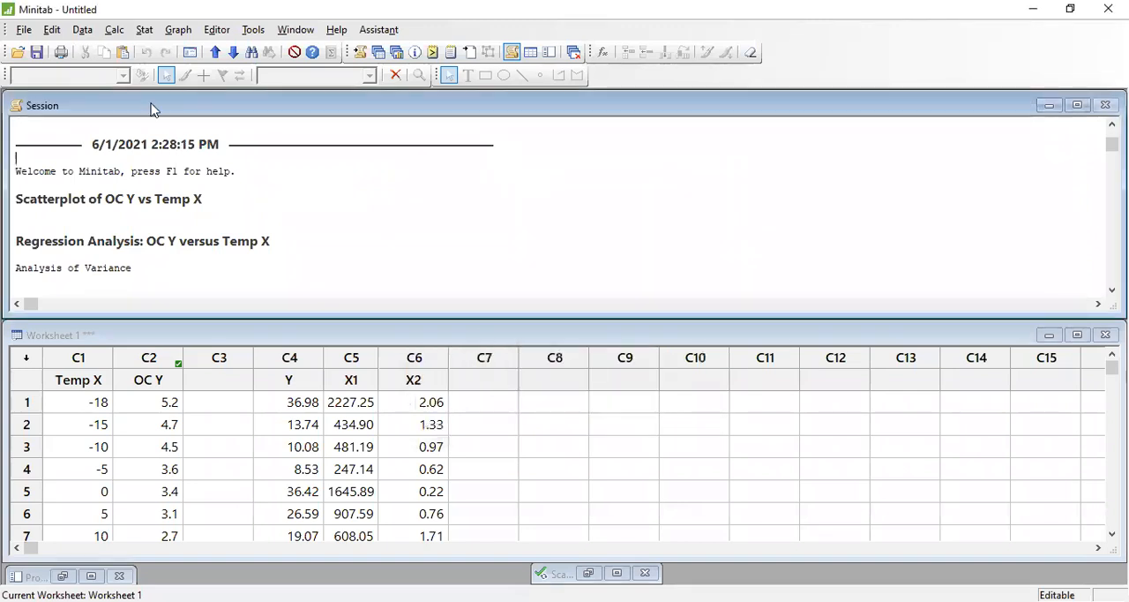
- Start a new regression model fit and clear the existing response and the Temp X continuous predictor
{"action": "left_click", "coordinate": [144, 30]}
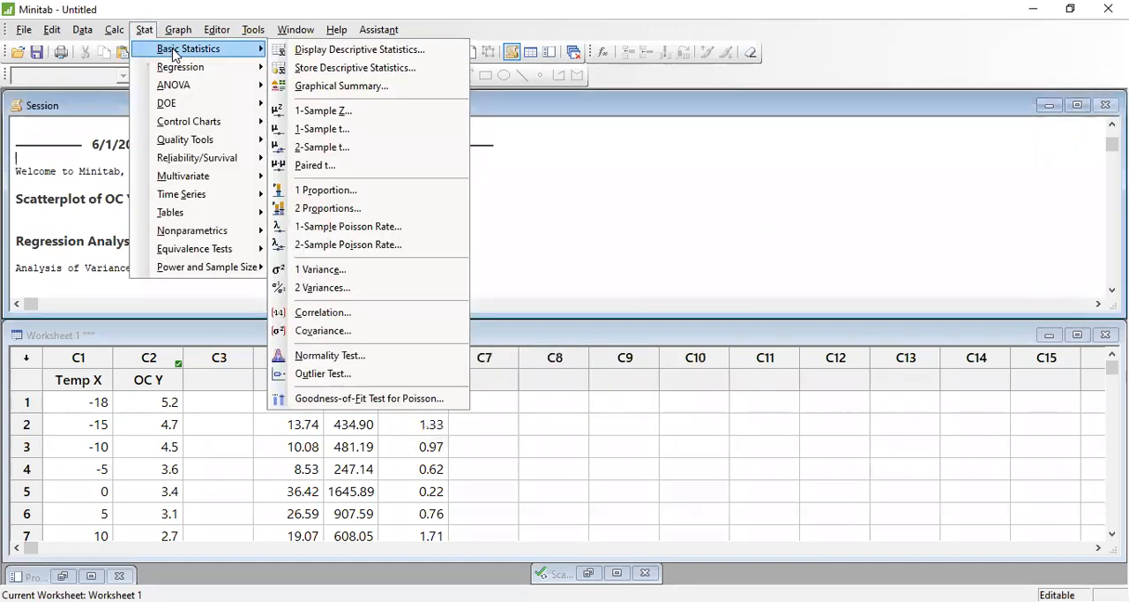
{"action": "mouse_move", "coordinate": [186, 78]}
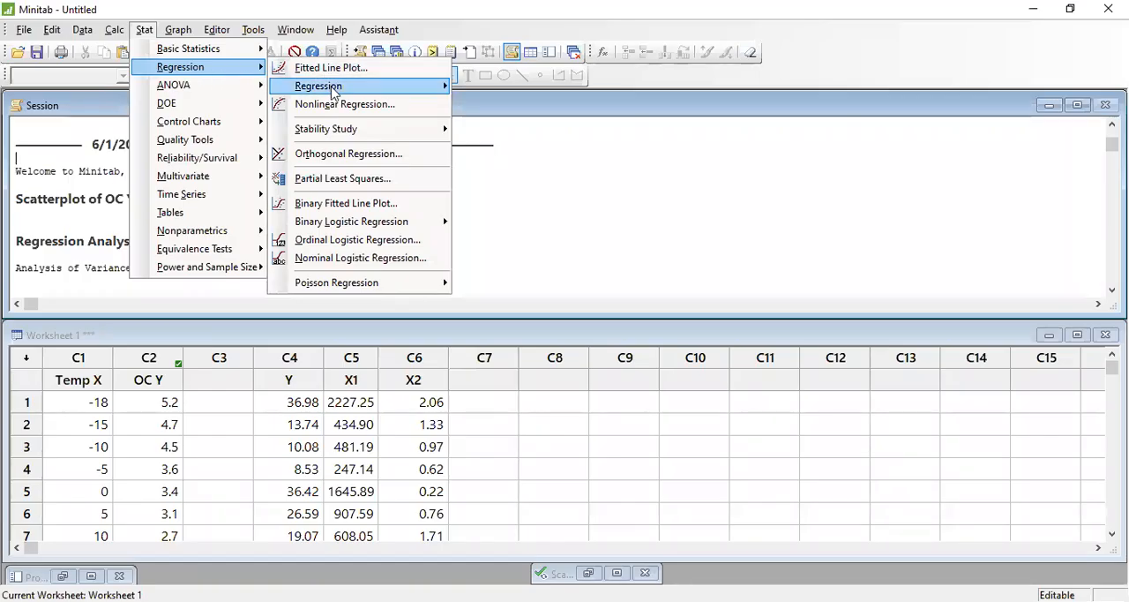
{"action": "mouse_move", "coordinate": [333, 91]}
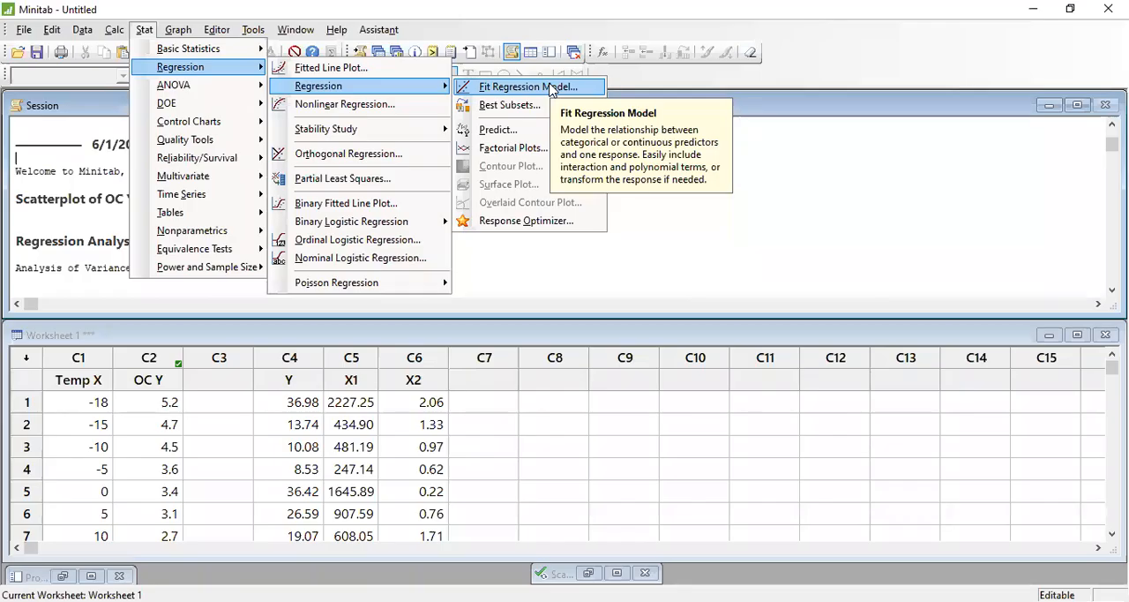
{"action": "left_click", "coordinate": [550, 86]}
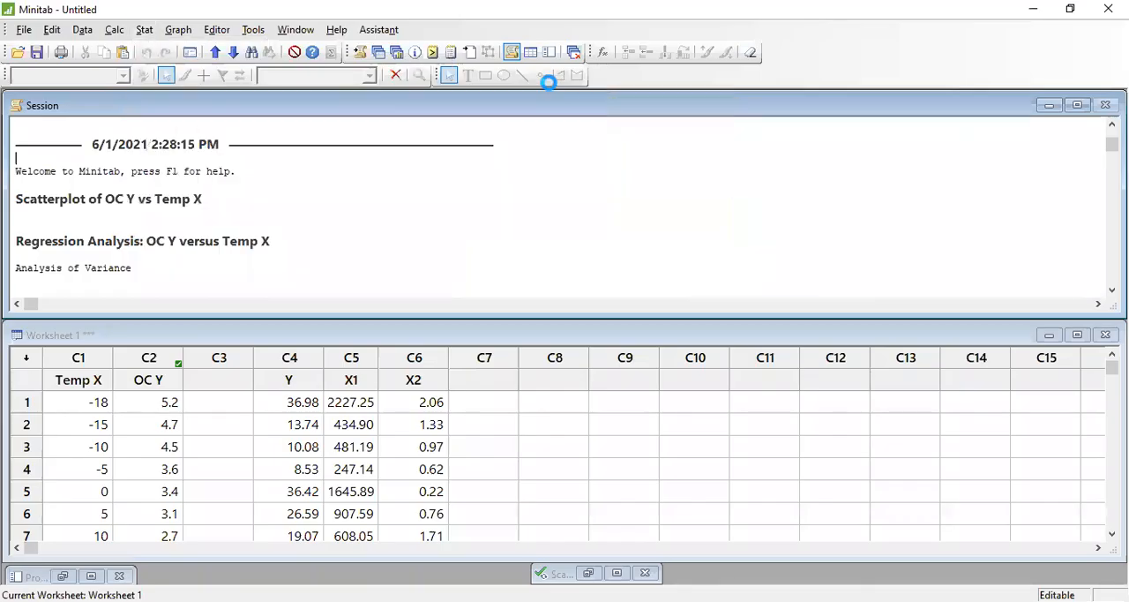
{"action": "key", "text": "Delete"}
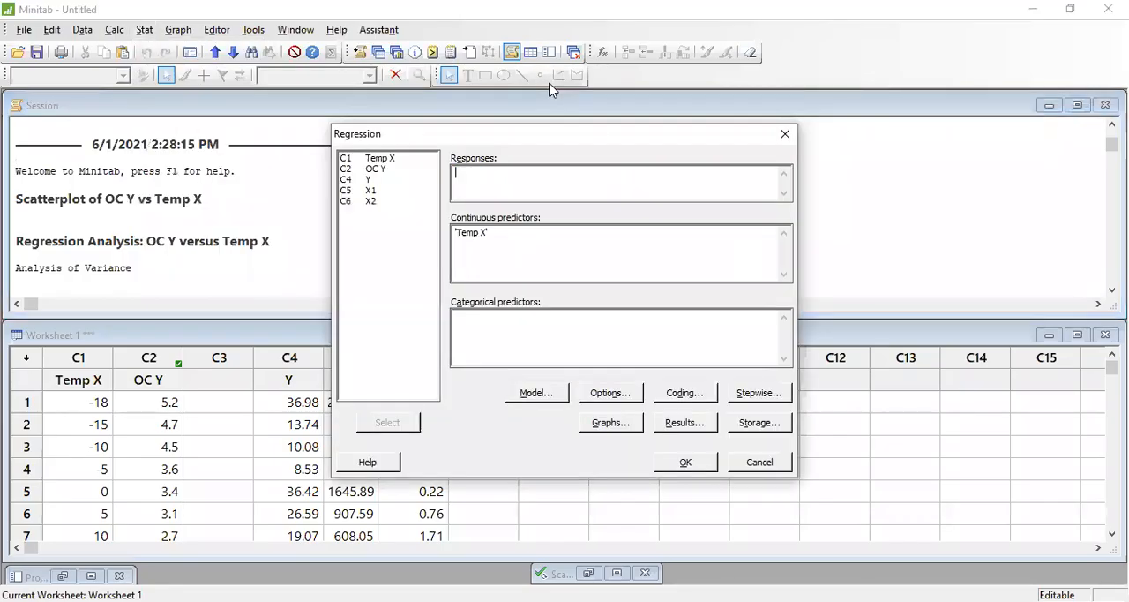
{"action": "left_click", "coordinate": [521, 232]}
{"action": "key", "text": "Delete"}
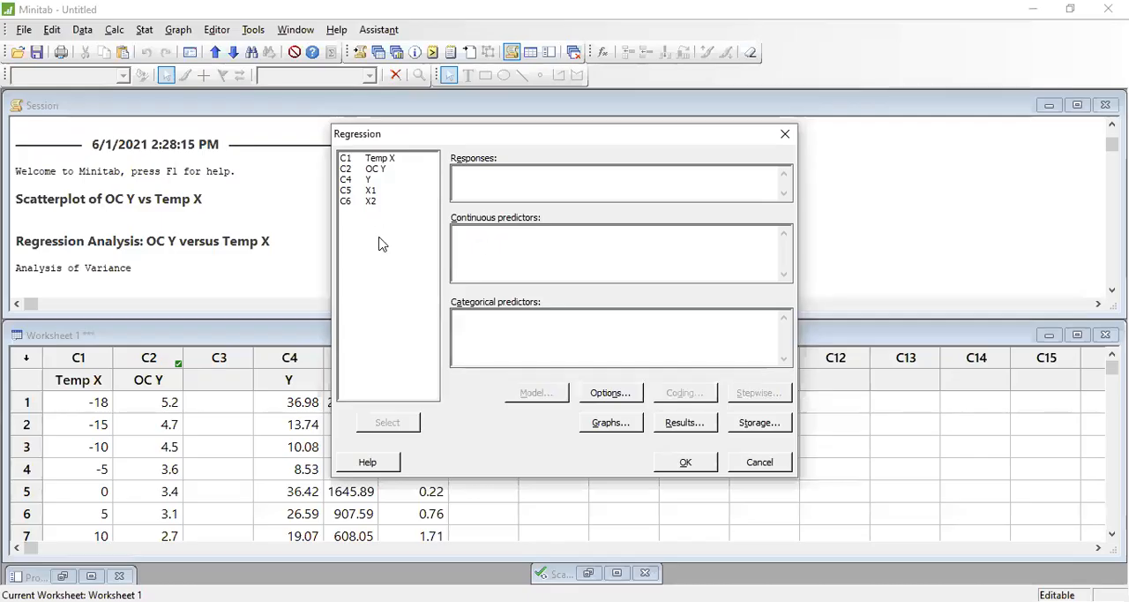
- Fit the regression model with Y as the response and X1 and X2 as continuous predictors
{"action": "left_click", "coordinate": [460, 174]}
{"action": "left_click", "coordinate": [365, 180]}
{"action": "double_click", "coordinate": [364, 183]}
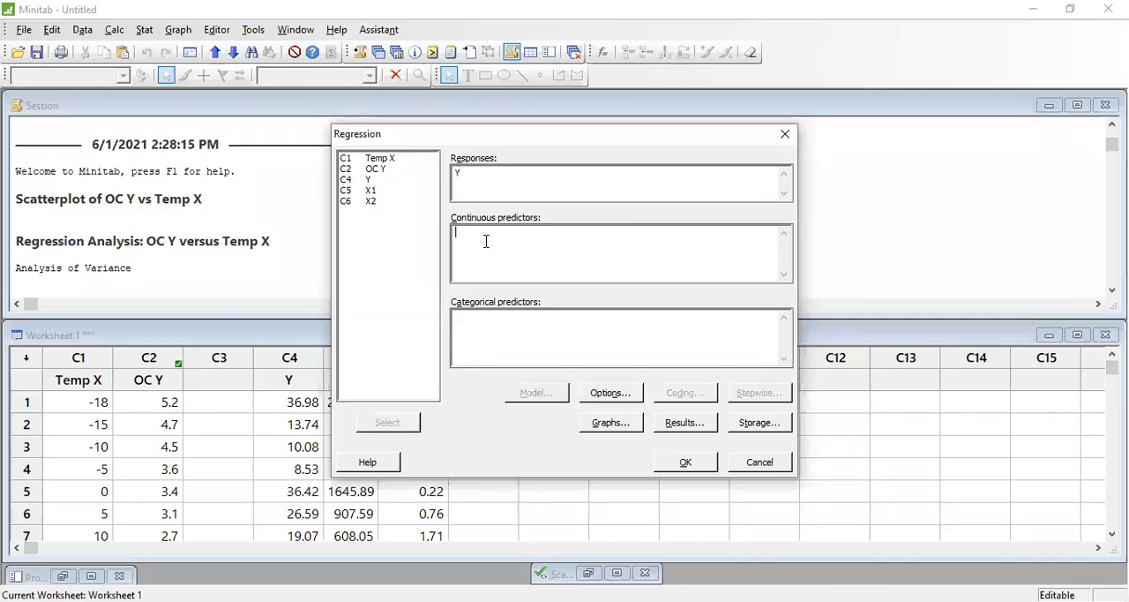
{"action": "left_click", "coordinate": [371, 191]}
{"action": "double_click", "coordinate": [371, 192]}
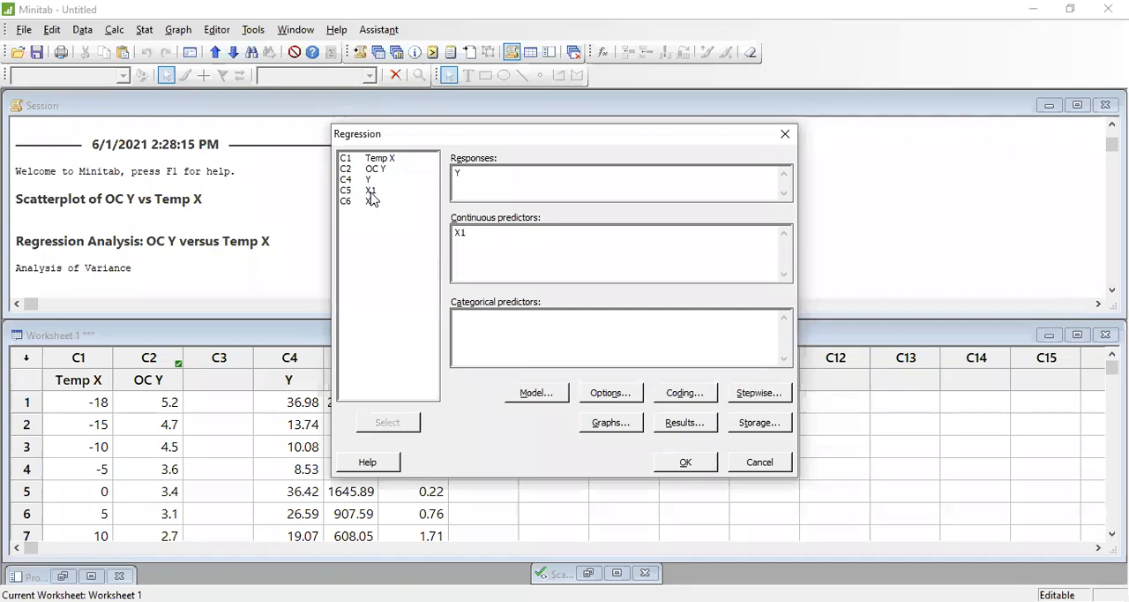
{"action": "left_click", "coordinate": [372, 202]}
{"action": "double_click", "coordinate": [372, 202]}
{"action": "left_click", "coordinate": [674, 462]}
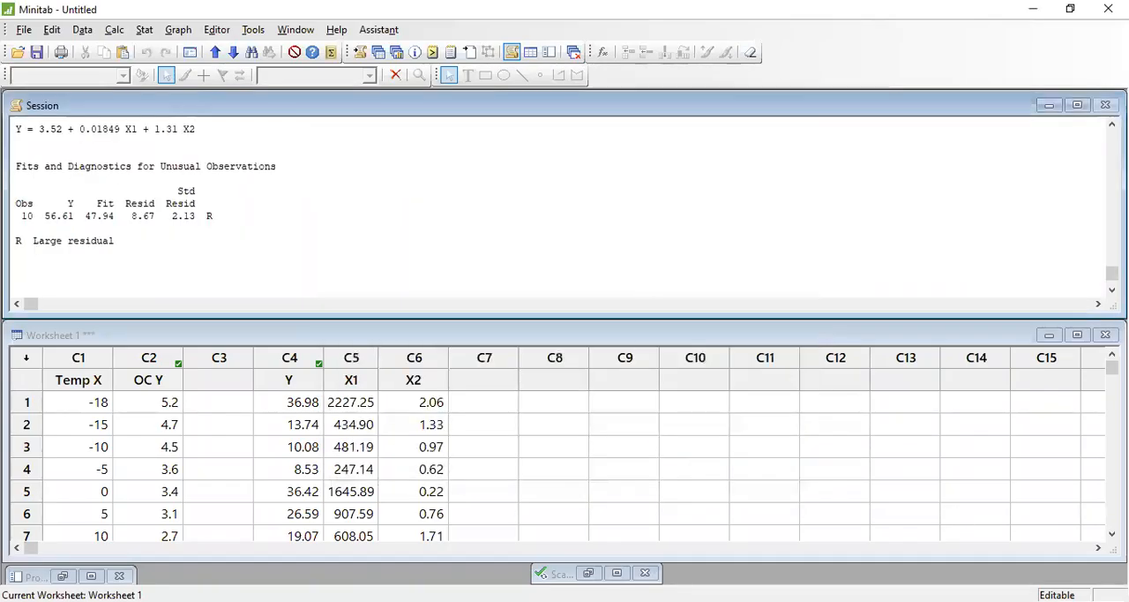
- Maximize the session output and select the Analysis of Variance table of the Y versus X1, X2 regression
{"action": "left_click", "coordinate": [1078, 106]}
{"action": "scroll", "coordinate": [565, 335], "scroll_direction": "up", "scroll_amount": 6}
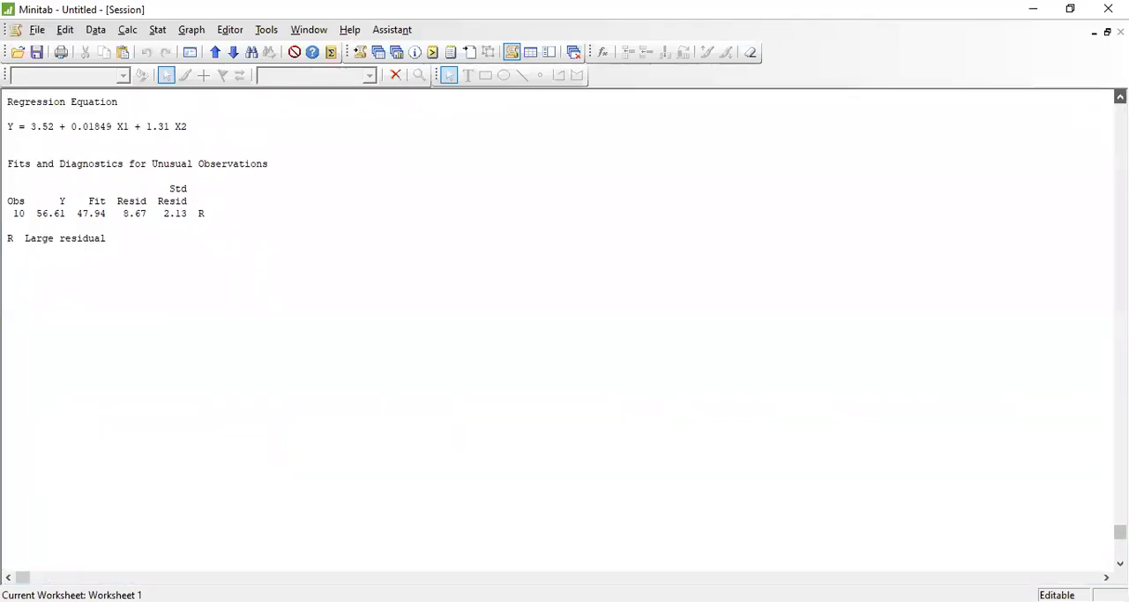
{"action": "scroll", "coordinate": [564, 335], "scroll_direction": "up", "scroll_amount": 6}
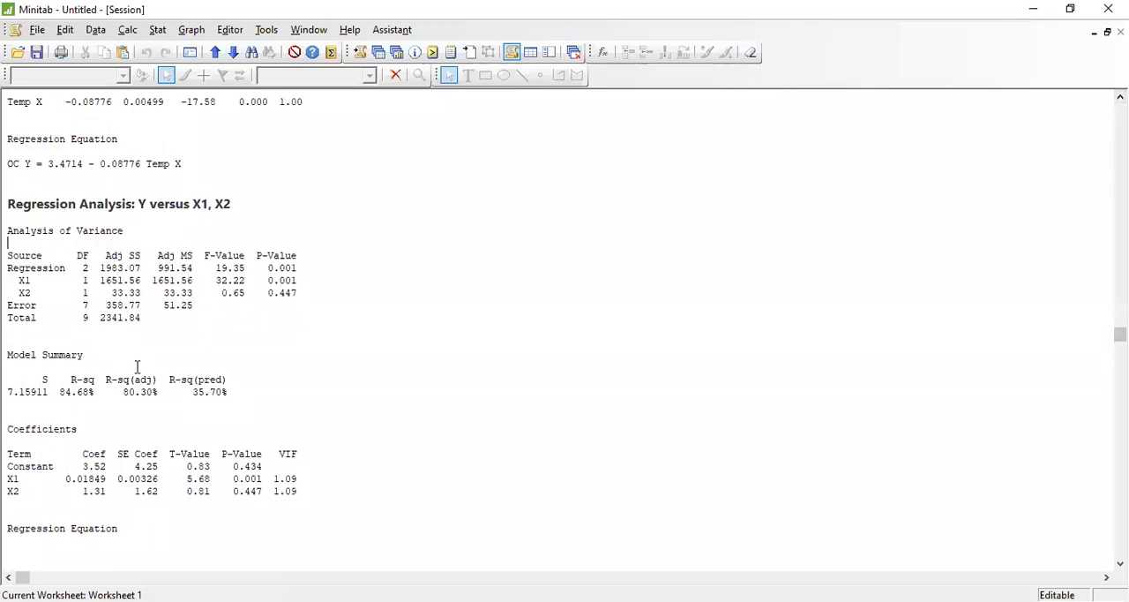
{"action": "left_click_drag", "start_coordinate": [8, 245], "coordinate": [156, 330]}
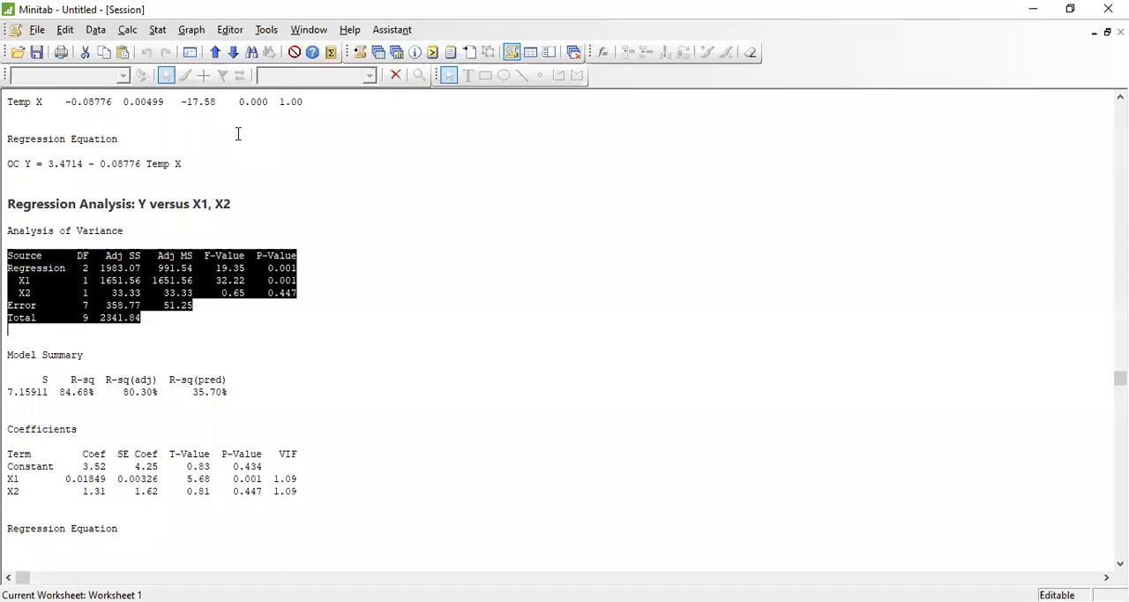
{"action": "left_click", "coordinate": [391, 199]}
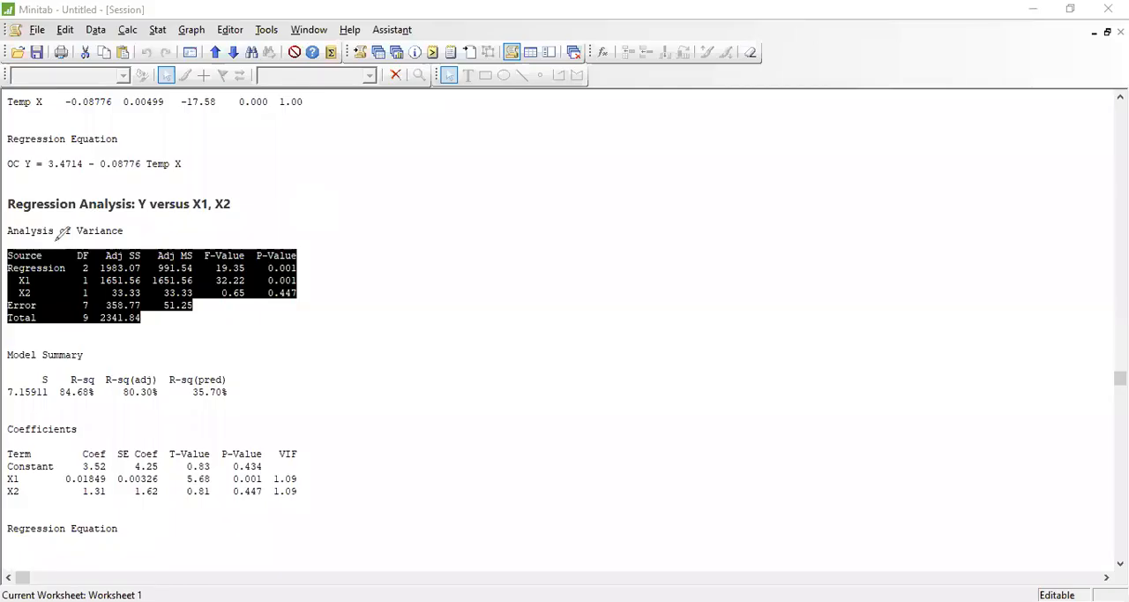
- Underline the Regression, Error and Total rows and bracket the X1 and X2 terms in the Analysis of Variance table
{"action": "left_click_drag", "start_coordinate": [10, 273], "coordinate": [303, 272]}
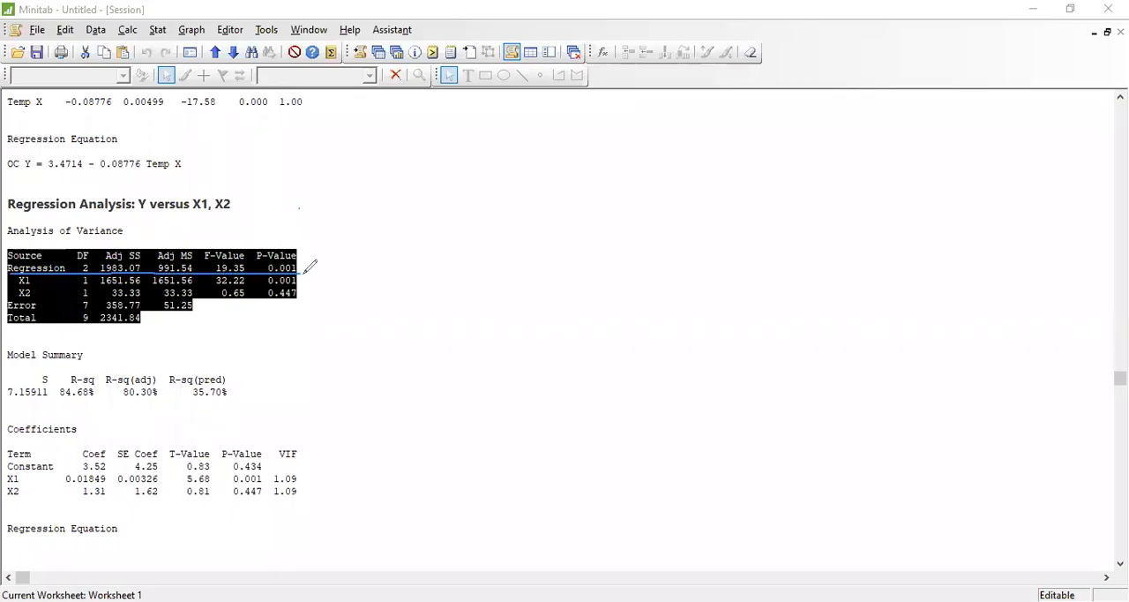
{"action": "left_click_drag", "start_coordinate": [11, 311], "coordinate": [196, 308]}
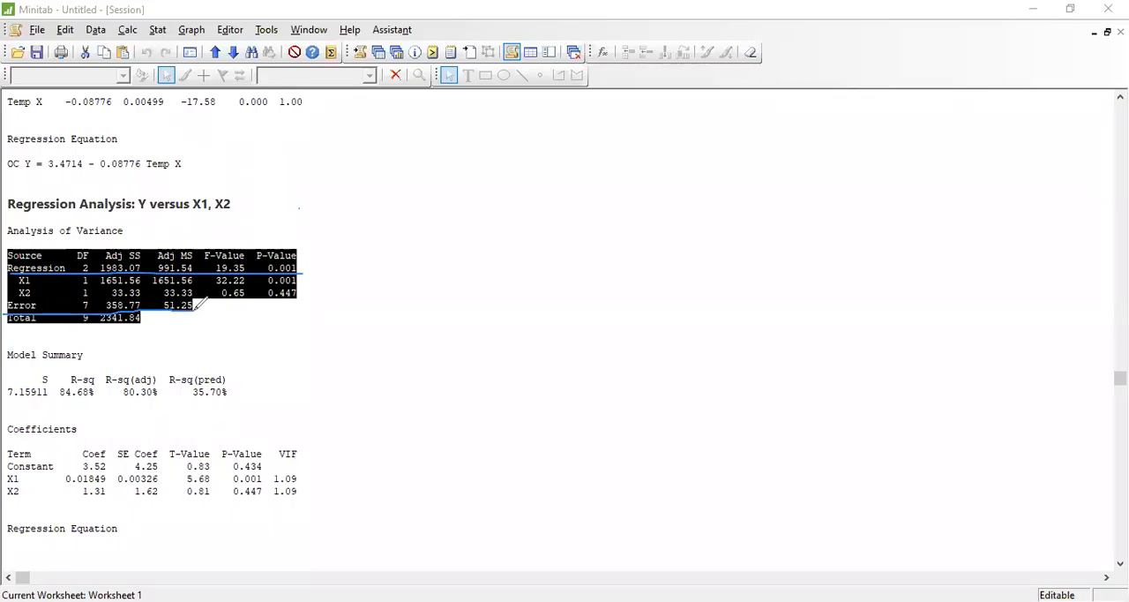
{"action": "left_click_drag", "start_coordinate": [7, 329], "coordinate": [79, 328]}
{"action": "left_click_drag", "start_coordinate": [35, 279], "coordinate": [39, 297]}
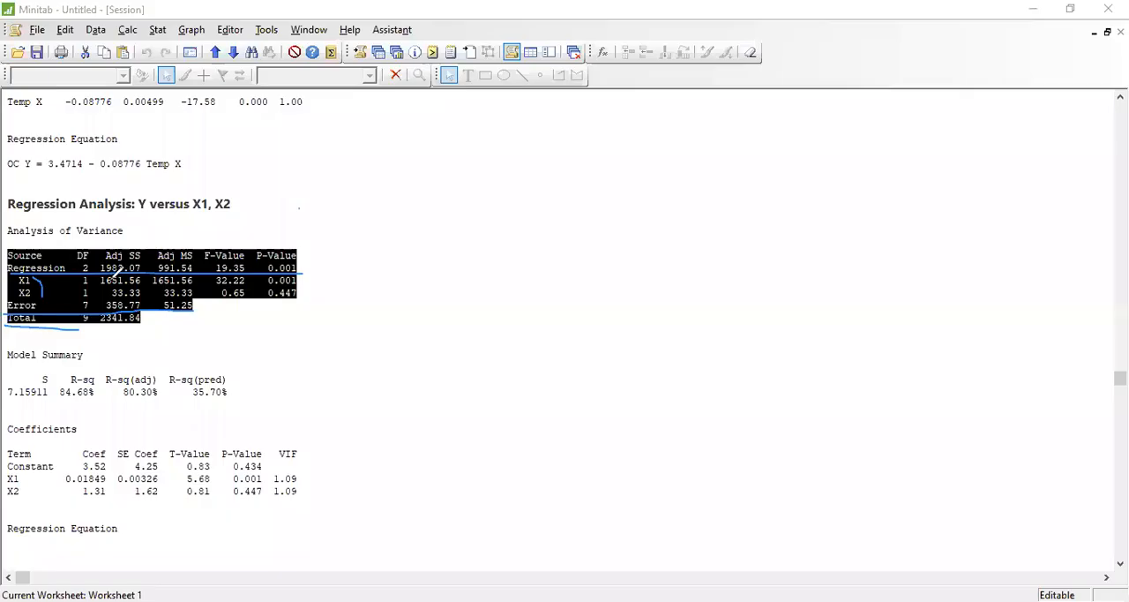
{"action": "left_click_drag", "start_coordinate": [97, 281], "coordinate": [113, 296]}
- Annotate the model summary's S as Se, label the coefficients b0, b1 and b2, and underline the SE Coef and T-Value entries
{"action": "mouse_move", "coordinate": [39, 369]}
{"action": "left_mouse_down"}
{"action": "mouse_move", "coordinate": [8, 399]}
{"action": "mouse_move", "coordinate": [60, 397]}
{"action": "mouse_move", "coordinate": [50, 370]}
{"action": "mouse_move", "coordinate": [102, 398]}
{"action": "left_mouse_up"}
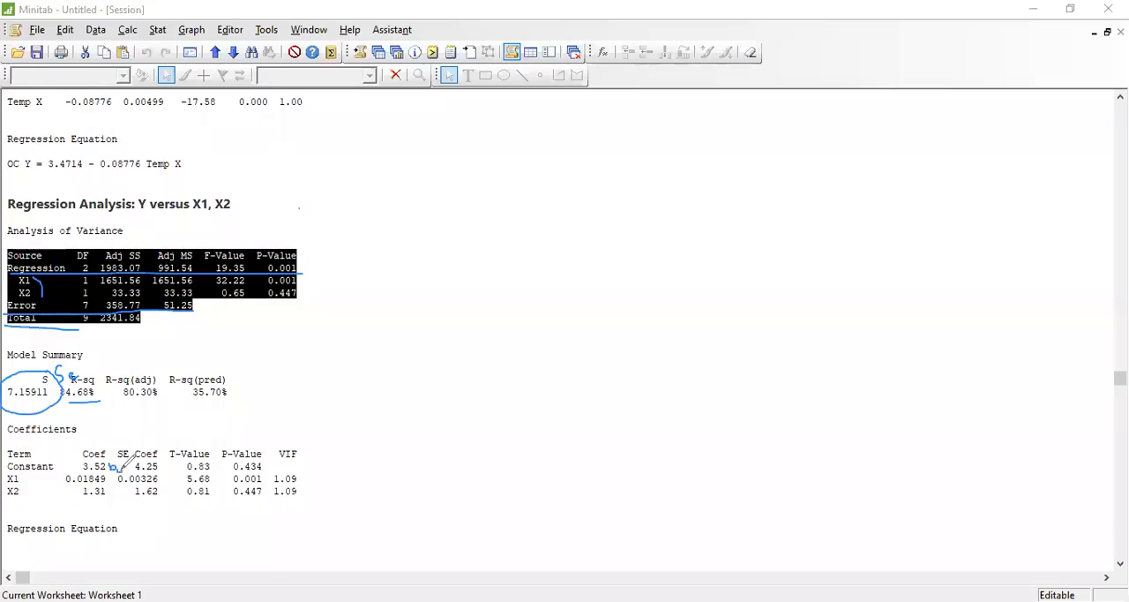
{"action": "left_click_drag", "start_coordinate": [107, 475], "coordinate": [106, 483]}
{"action": "left_click_drag", "start_coordinate": [107, 486], "coordinate": [112, 504]}
{"action": "left_click_drag", "start_coordinate": [120, 510], "coordinate": [127, 511]}
{"action": "left_click_drag", "start_coordinate": [118, 459], "coordinate": [160, 459]}
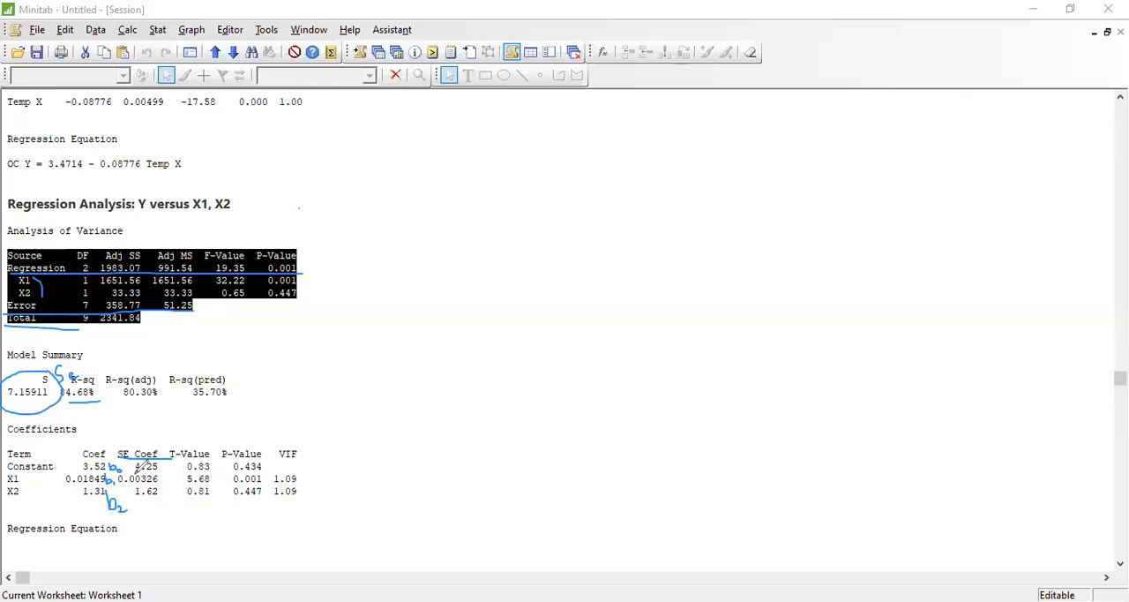
{"action": "mouse_move", "coordinate": [128, 486]}
{"action": "left_mouse_down"}
{"action": "mouse_move", "coordinate": [160, 484]}
{"action": "mouse_move", "coordinate": [151, 499]}
{"action": "mouse_move", "coordinate": [164, 499]}
{"action": "left_mouse_up"}
{"action": "left_click_drag", "start_coordinate": [187, 471], "coordinate": [210, 471]}
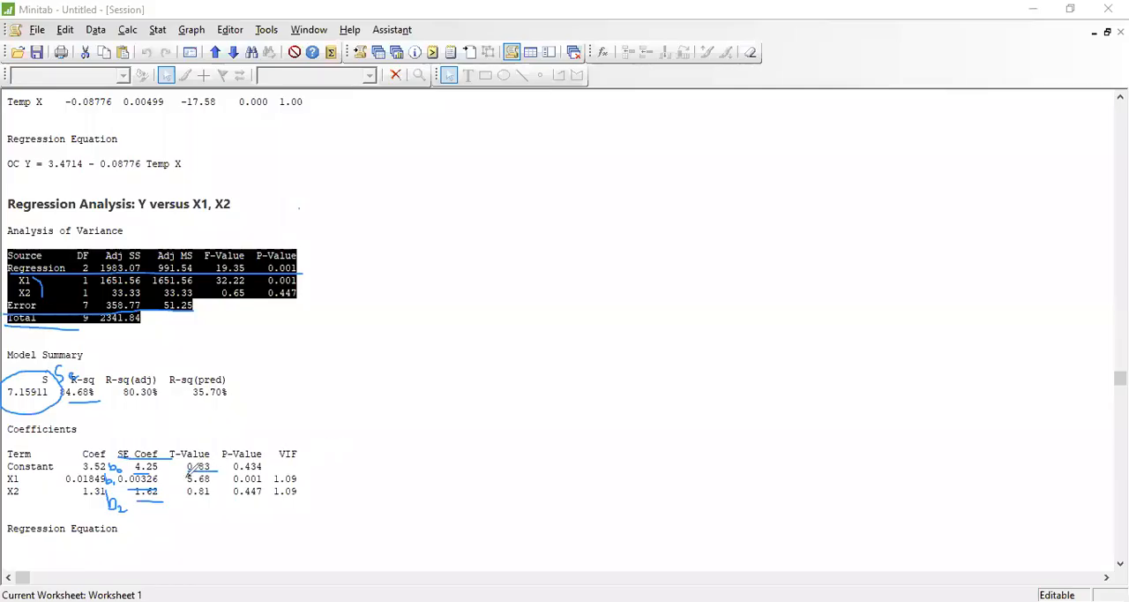
- Handwrite the hypotheses B0 = 0, B1 = 0 and B2 = 0 beside the coefficients, and B1 = B2 = 0 beside the variance table
{"action": "mouse_move", "coordinate": [8, 470]}
{"action": "left_mouse_down"}
{"action": "mouse_move", "coordinate": [328, 467]}
{"action": "mouse_move", "coordinate": [334, 445]}
{"action": "mouse_move", "coordinate": [341, 463]}
{"action": "left_mouse_up"}
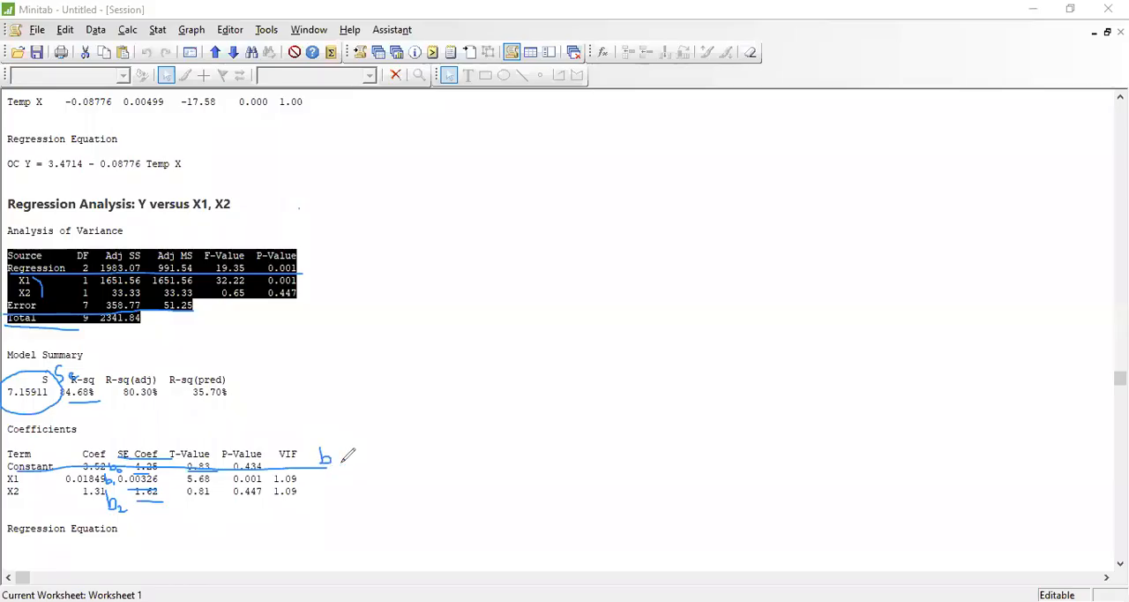
{"action": "mouse_move", "coordinate": [321, 441]}
{"action": "left_mouse_down"}
{"action": "mouse_move", "coordinate": [318, 463]}
{"action": "mouse_move", "coordinate": [321, 452]}
{"action": "mouse_move", "coordinate": [332, 467]}
{"action": "mouse_move", "coordinate": [353, 444]}
{"action": "mouse_move", "coordinate": [381, 438]}
{"action": "mouse_move", "coordinate": [367, 433]}
{"action": "left_mouse_up"}
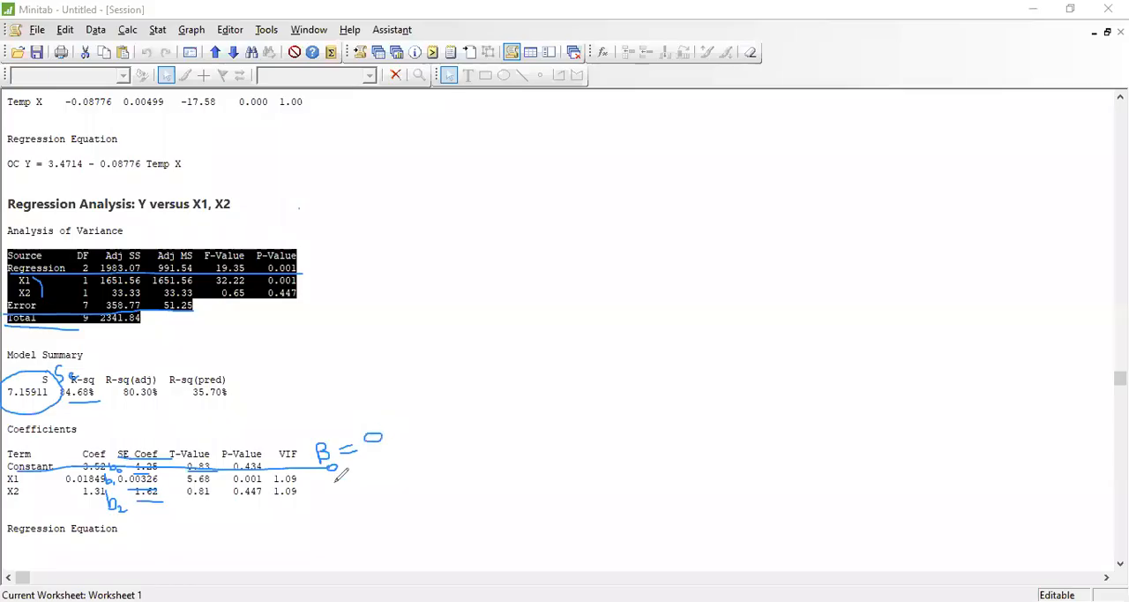
{"action": "mouse_move", "coordinate": [315, 475]}
{"action": "left_mouse_down"}
{"action": "mouse_move", "coordinate": [314, 490]}
{"action": "mouse_move", "coordinate": [328, 477]}
{"action": "mouse_move", "coordinate": [315, 486]}
{"action": "mouse_move", "coordinate": [329, 493]}
{"action": "mouse_move", "coordinate": [348, 477]}
{"action": "mouse_move", "coordinate": [314, 524]}
{"action": "mouse_move", "coordinate": [371, 497]}
{"action": "left_mouse_up"}
{"action": "mouse_move", "coordinate": [347, 509]}
{"action": "left_mouse_down"}
{"action": "mouse_move", "coordinate": [419, 493]}
{"action": "mouse_move", "coordinate": [399, 485]}
{"action": "left_mouse_up"}
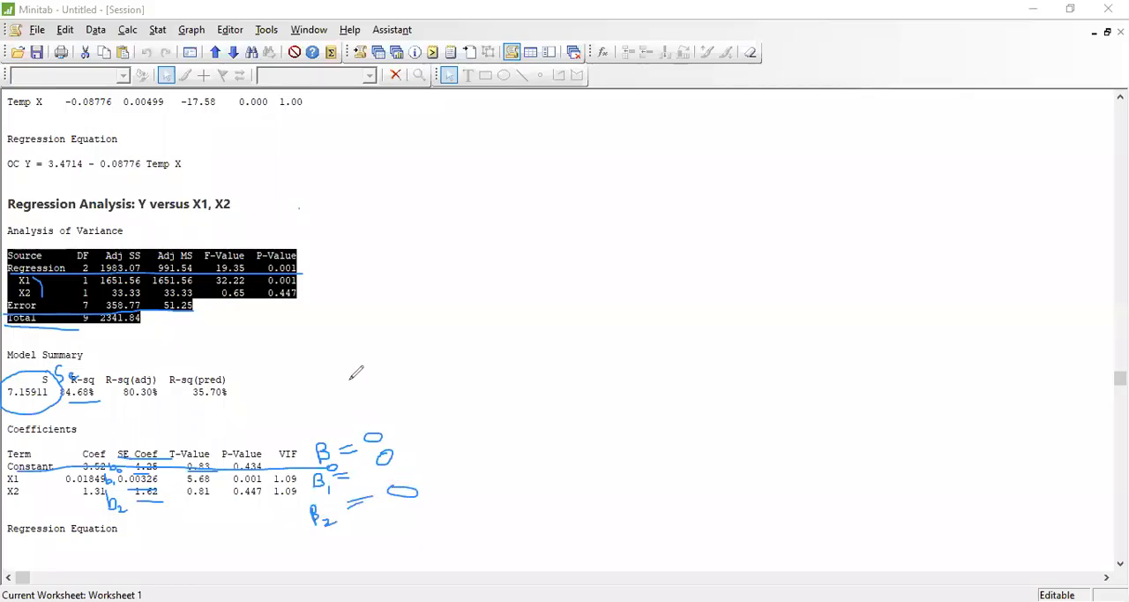
{"action": "mouse_move", "coordinate": [308, 211]}
{"action": "left_mouse_down"}
{"action": "mouse_move", "coordinate": [310, 248]}
{"action": "mouse_move", "coordinate": [315, 231]}
{"action": "mouse_move", "coordinate": [348, 234]}
{"action": "mouse_move", "coordinate": [342, 250]}
{"action": "mouse_move", "coordinate": [368, 221]}
{"action": "mouse_move", "coordinate": [377, 227]}
{"action": "left_mouse_up"}
{"action": "mouse_move", "coordinate": [390, 190]}
{"action": "left_mouse_down"}
{"action": "mouse_move", "coordinate": [394, 224]}
{"action": "mouse_move", "coordinate": [408, 198]}
{"action": "mouse_move", "coordinate": [393, 221]}
{"action": "mouse_move", "coordinate": [428, 217]}
{"action": "mouse_move", "coordinate": [476, 184]}
{"action": "mouse_move", "coordinate": [459, 201]}
{"action": "left_mouse_up"}
{"action": "mouse_move", "coordinate": [510, 176]}
{"action": "left_mouse_down"}
{"action": "mouse_move", "coordinate": [508, 199]}
{"action": "mouse_move", "coordinate": [519, 176]}
{"action": "left_mouse_up"}
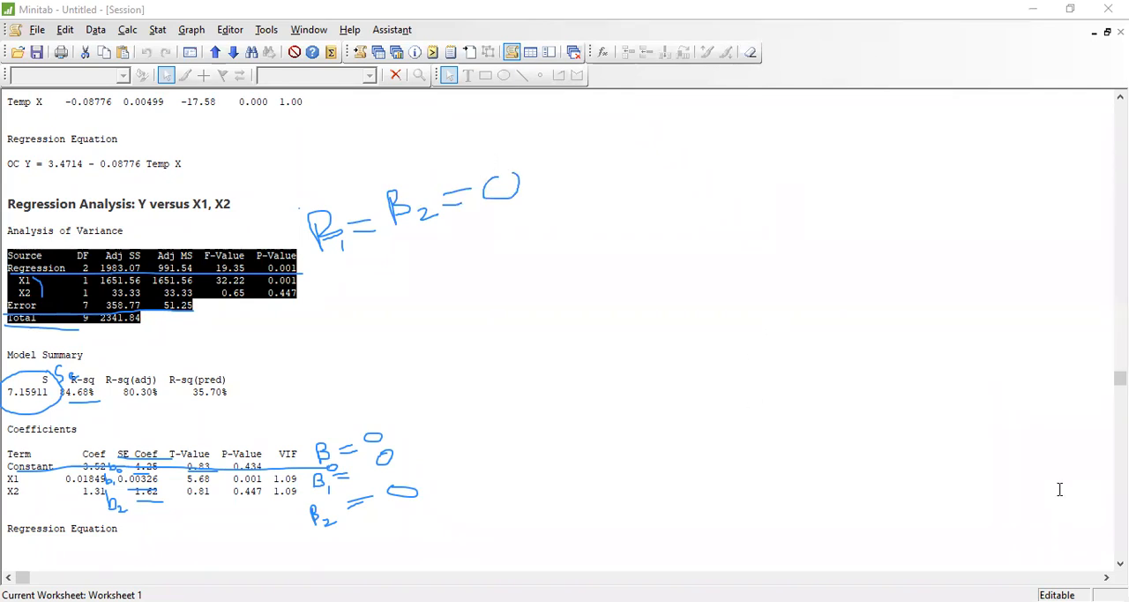
- Underline the constant and the X1 and X2 coefficients in the regression equation, and erase all annotations
{"action": "scroll", "coordinate": [1120, 561], "scroll_direction": "down", "scroll_amount": 1}
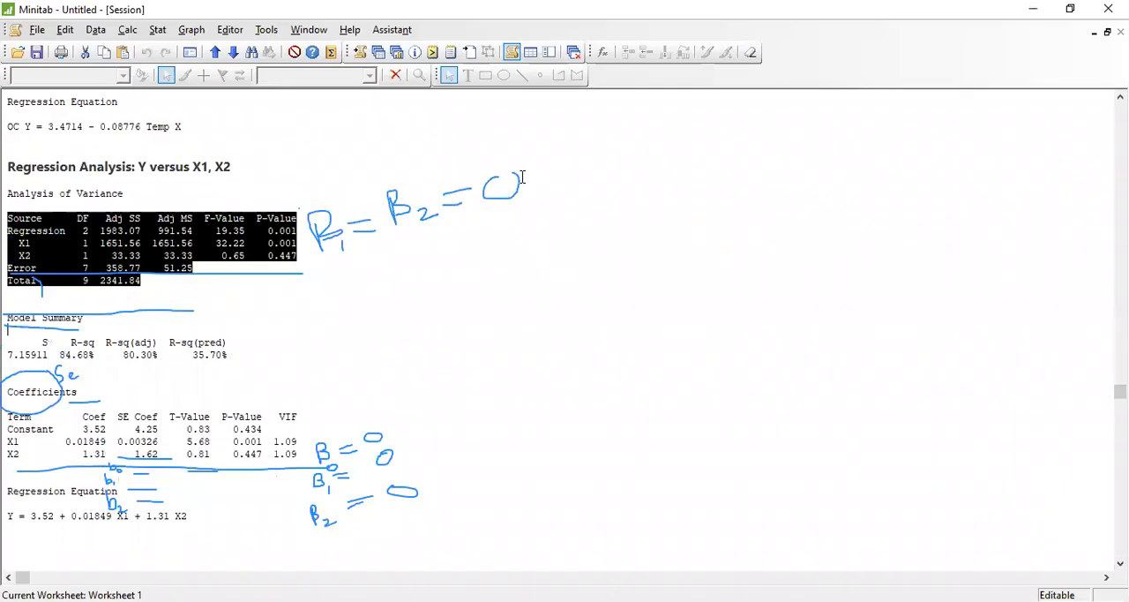
{"action": "left_click_drag", "start_coordinate": [30, 529], "coordinate": [169, 528]}
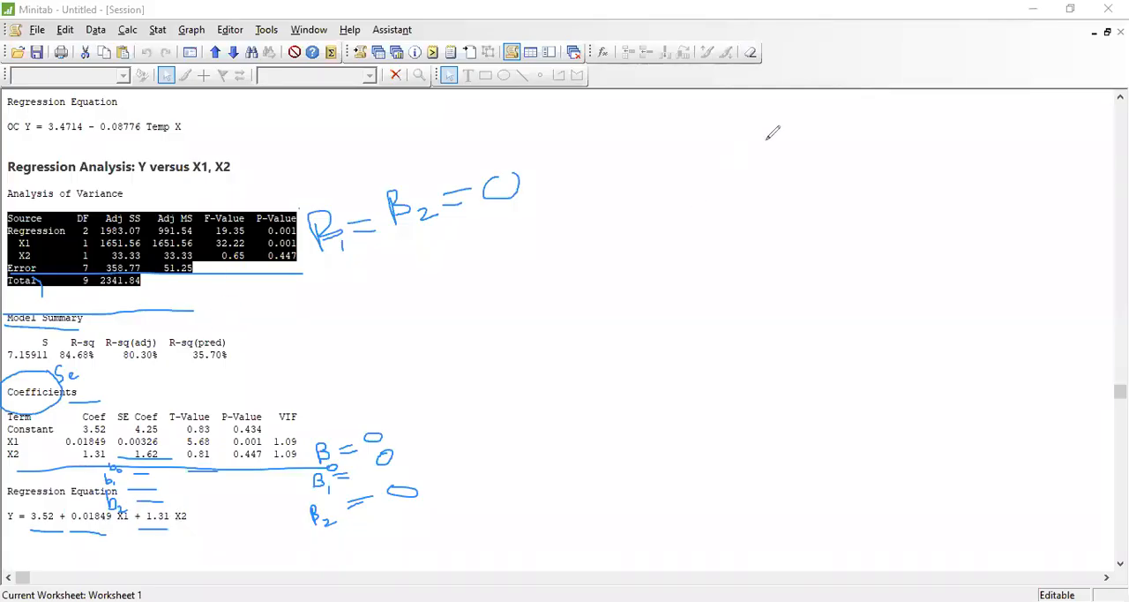
{"action": "key", "text": "e"}
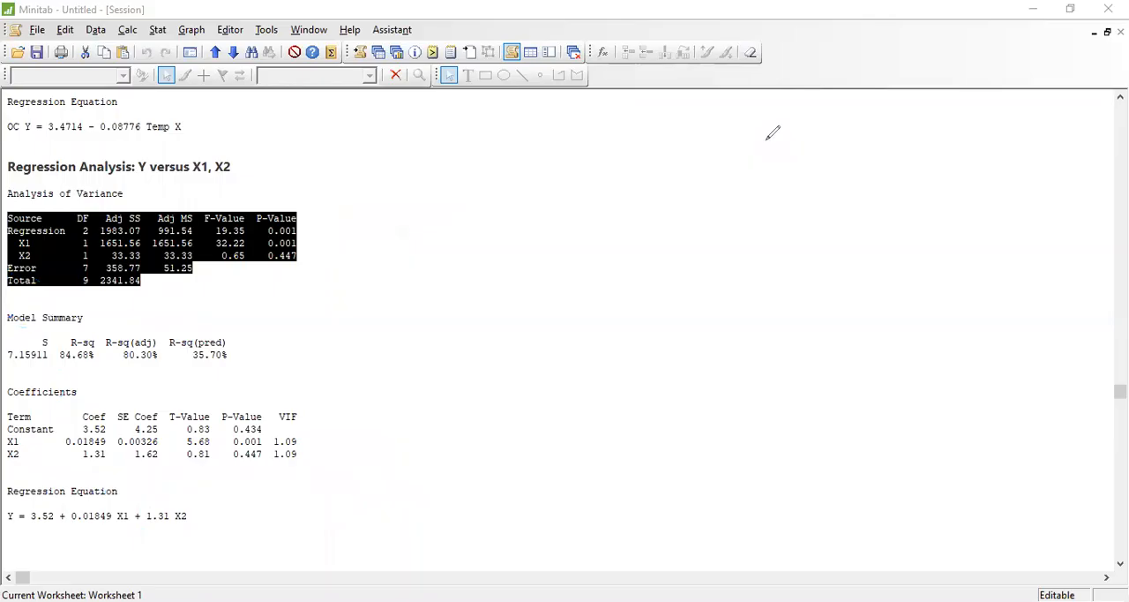
- Restore the side-by-side session and worksheet windows, and name columns C7 and C8 X3 and X4
{"action": "left_click", "coordinate": [1107, 32]}
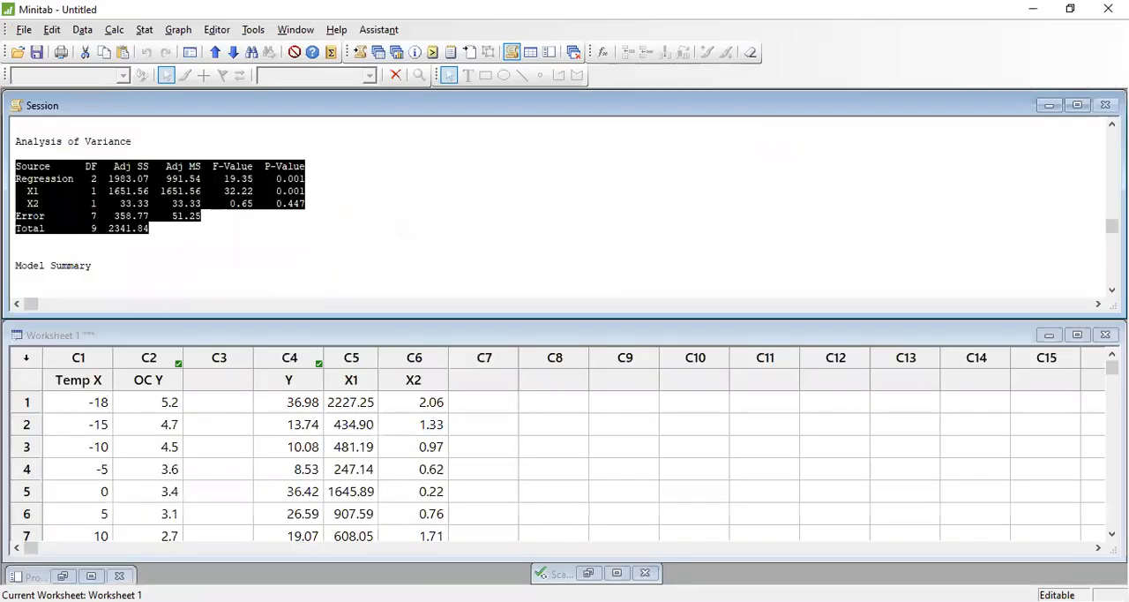
{"action": "left_click", "coordinate": [473, 378]}
{"action": "type", "text": "X3"}
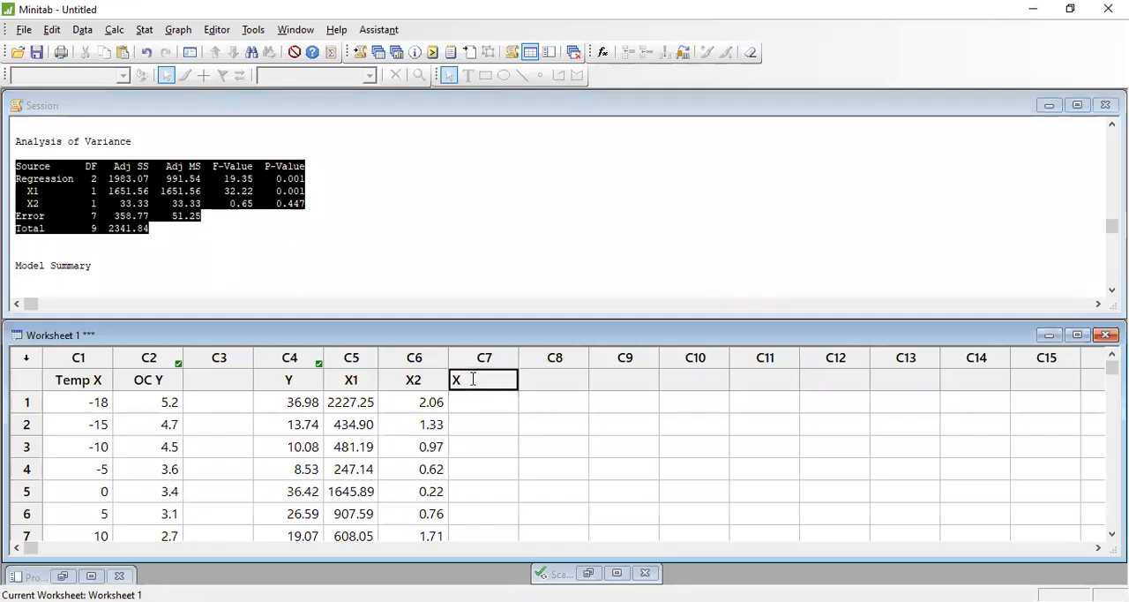
{"action": "key", "text": "Tab"}
{"action": "type", "text": "X4"}
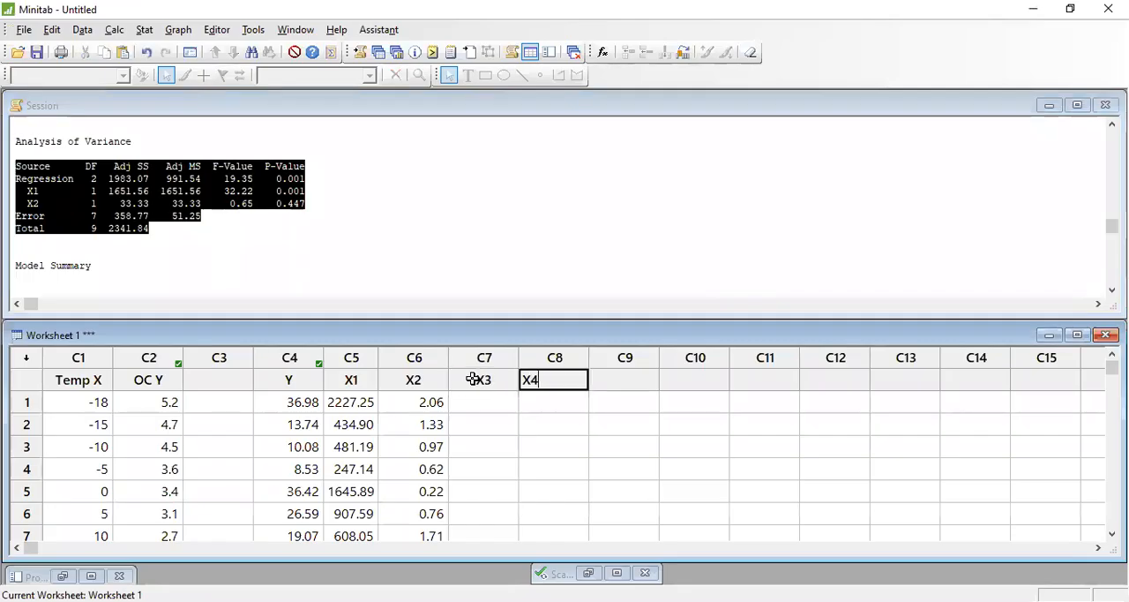
{"action": "key", "text": "Tab"}
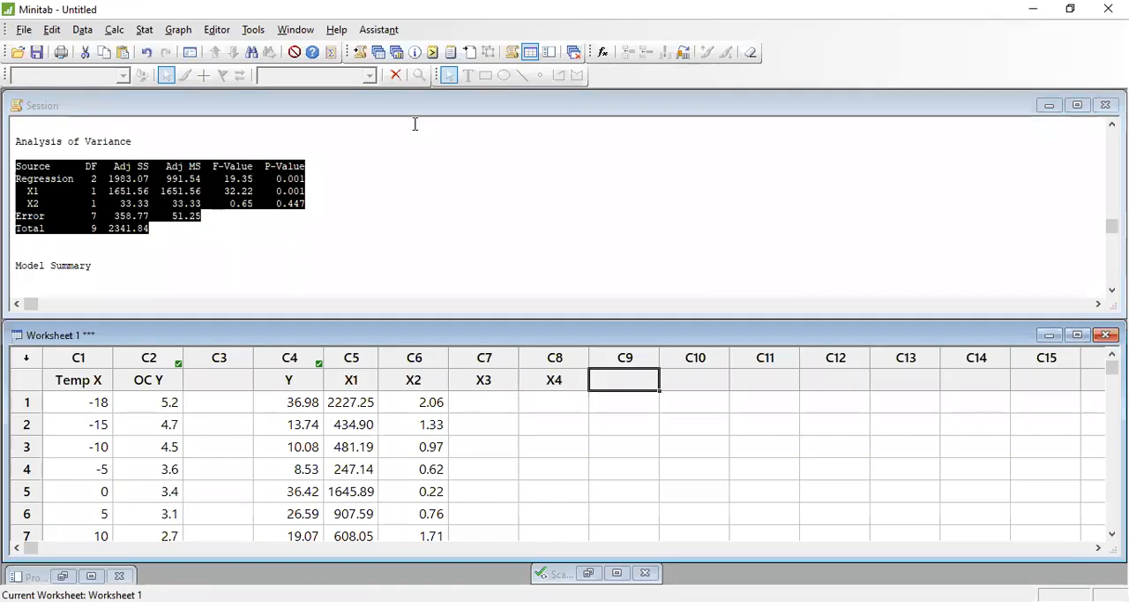
- Open the Fit Regression Model setup with Y as response and X1 and X2 as continuous predictors
{"action": "left_click", "coordinate": [145, 30]}
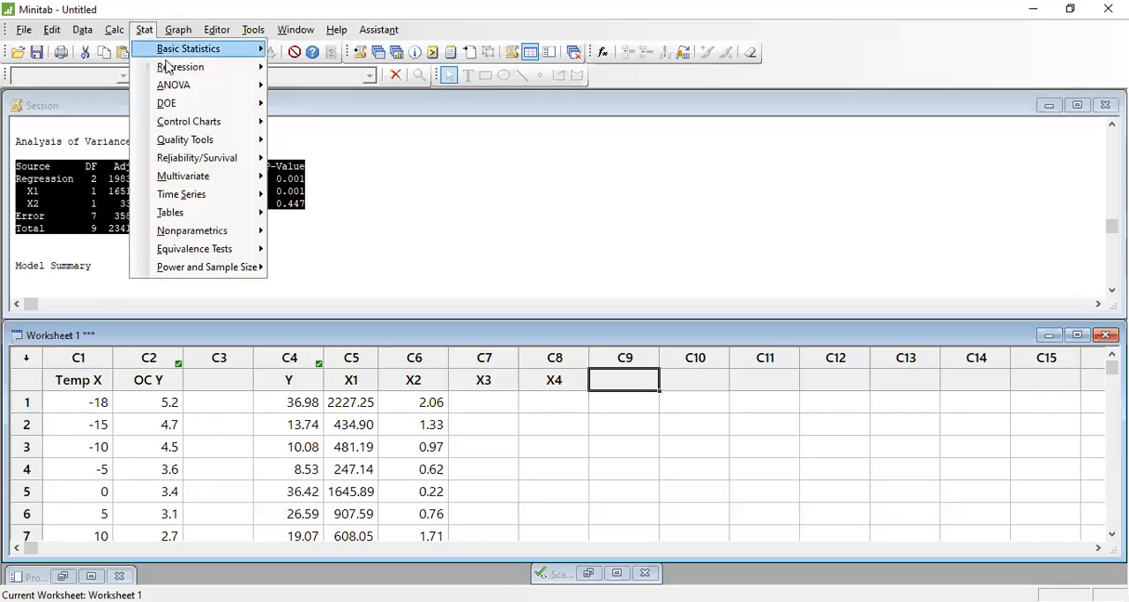
{"action": "mouse_move", "coordinate": [224, 69]}
{"action": "mouse_move", "coordinate": [413, 89]}
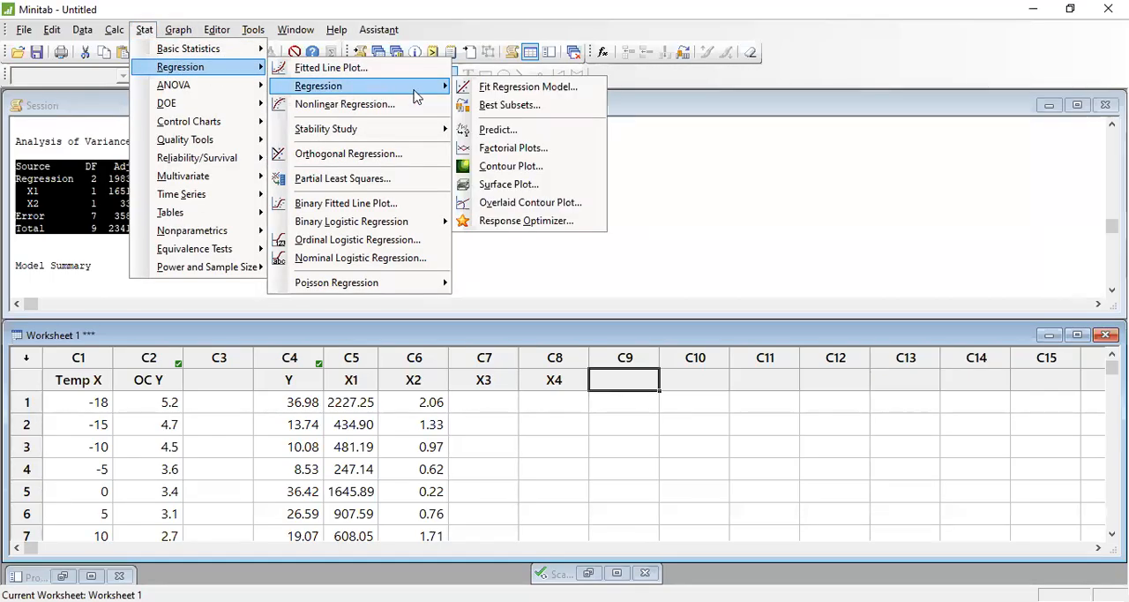
{"action": "left_click", "coordinate": [527, 88]}
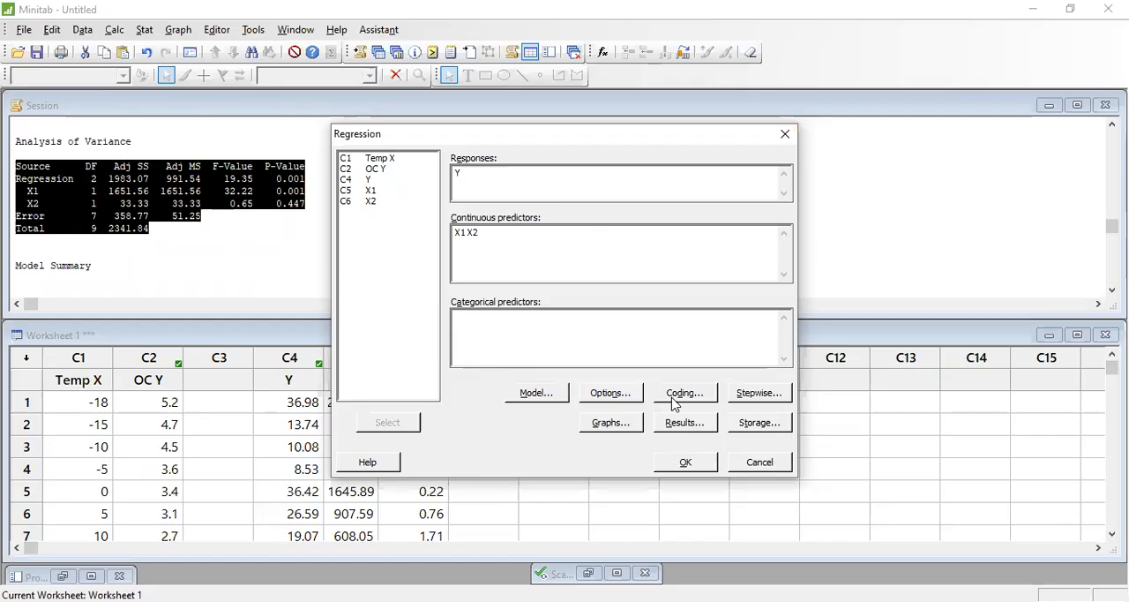
- Switch the Analysis of variance and Model summary outputs off and back on in the regression results options, and close them
{"action": "left_click", "coordinate": [705, 426]}
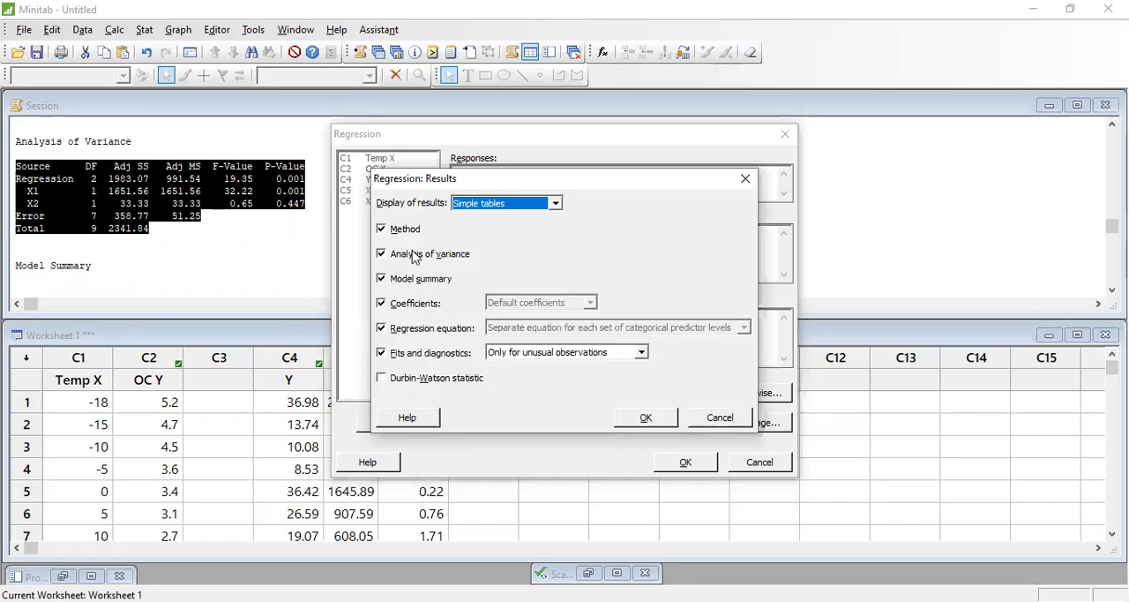
{"action": "left_click", "coordinate": [415, 257]}
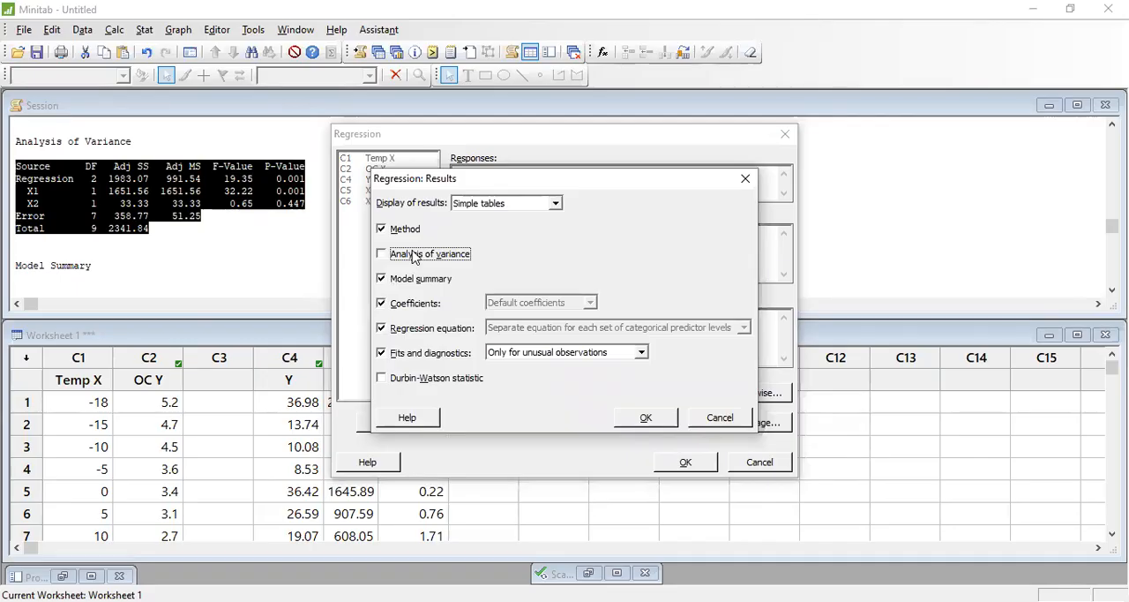
{"action": "left_click", "coordinate": [414, 257]}
{"action": "left_click", "coordinate": [419, 281]}
{"action": "left_click", "coordinate": [418, 281]}
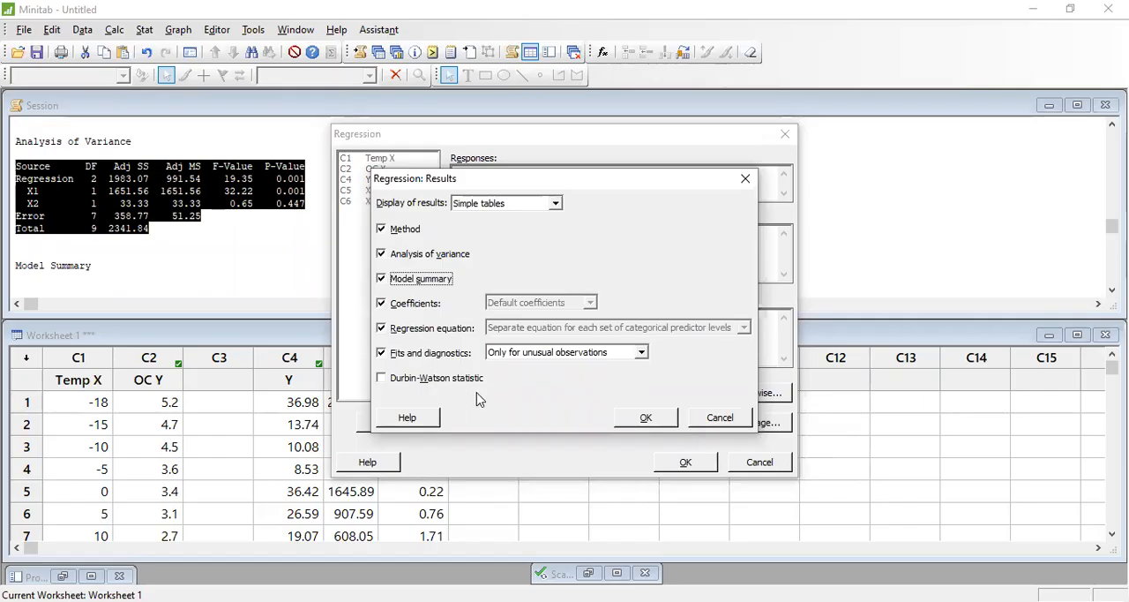
{"action": "left_click", "coordinate": [745, 178]}
- Set the regression to store fits, residuals and coefficients, and run the model of Y on X1 and X2
{"action": "left_click", "coordinate": [763, 430]}
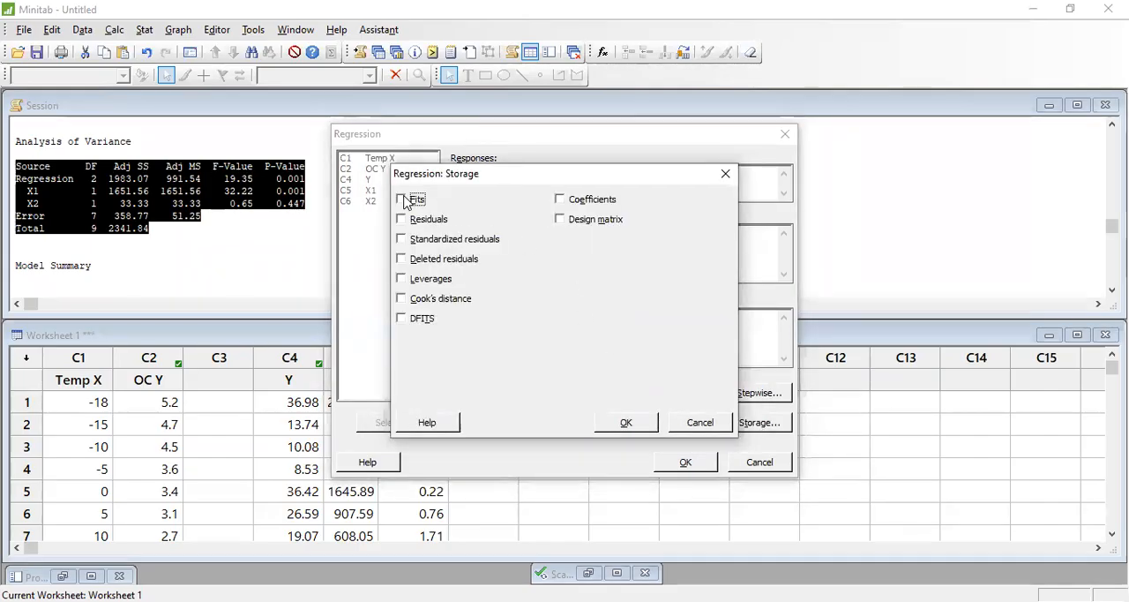
{"action": "left_click", "coordinate": [420, 224]}
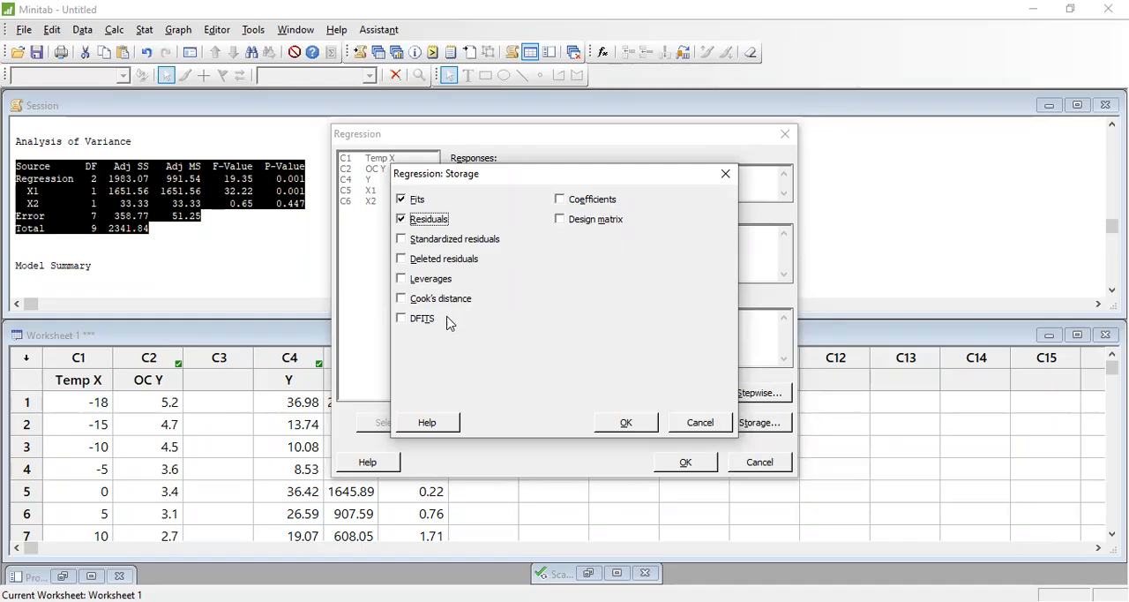
{"action": "left_click", "coordinate": [564, 198]}
{"action": "left_click", "coordinate": [602, 424]}
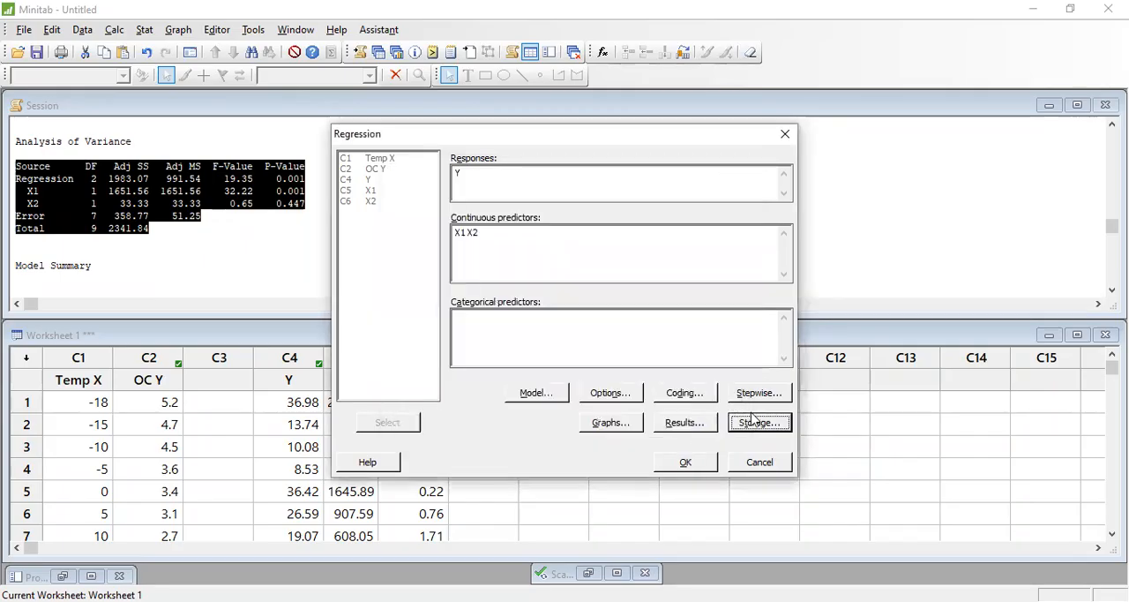
{"action": "left_click", "coordinate": [756, 422]}
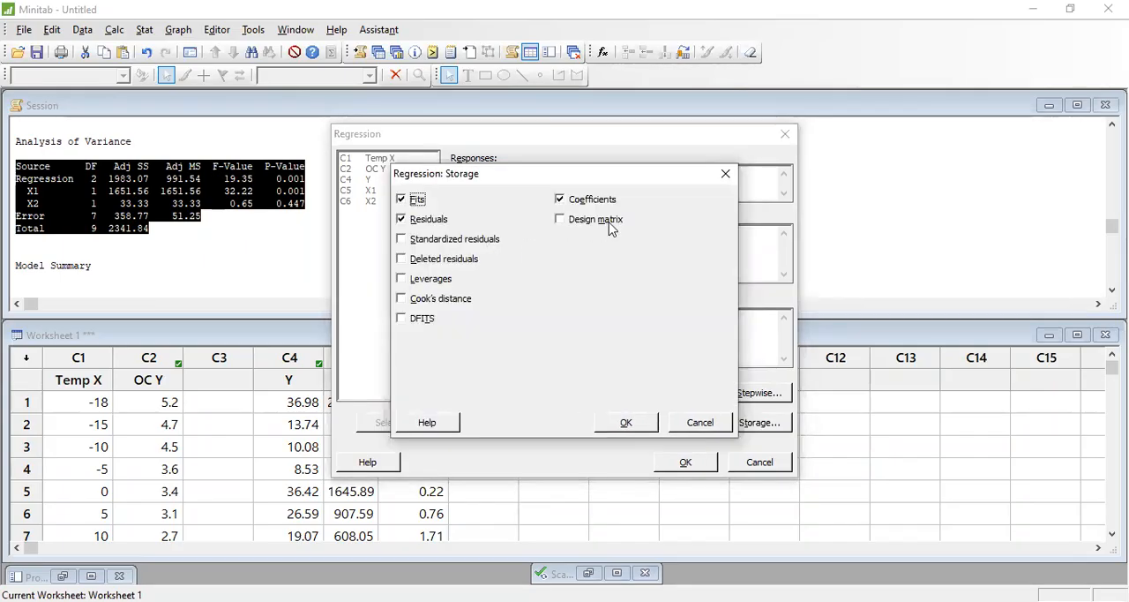
{"action": "left_click", "coordinate": [629, 426]}
{"action": "left_click", "coordinate": [689, 460]}
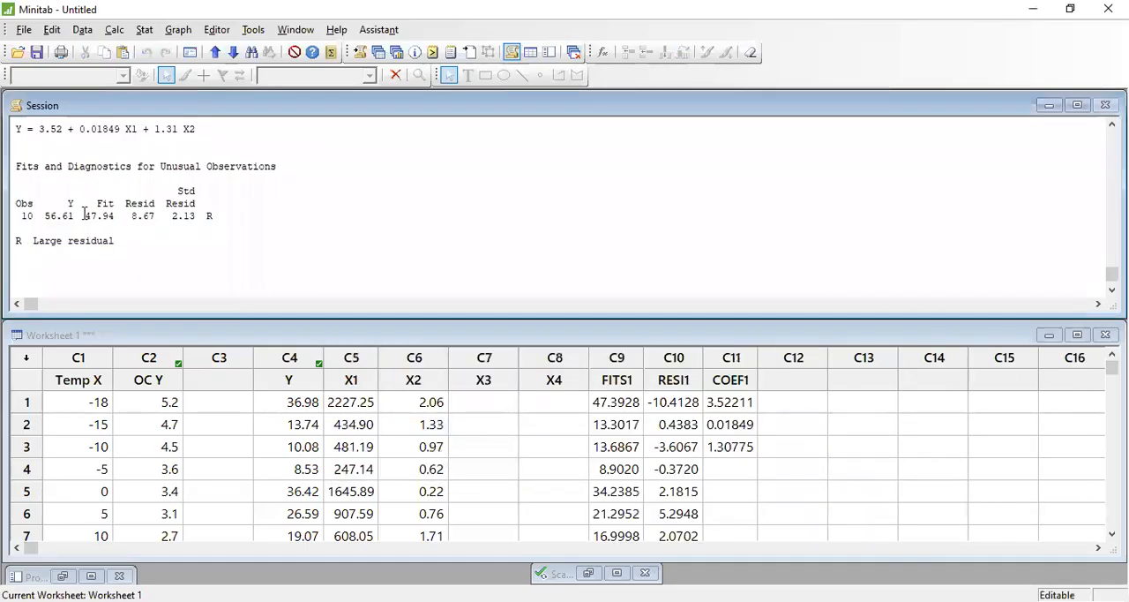
- Maximize the worksheet and examine the stored FITS1, RESI1 and COEF1 columns
{"action": "left_click", "coordinate": [1077, 335]}
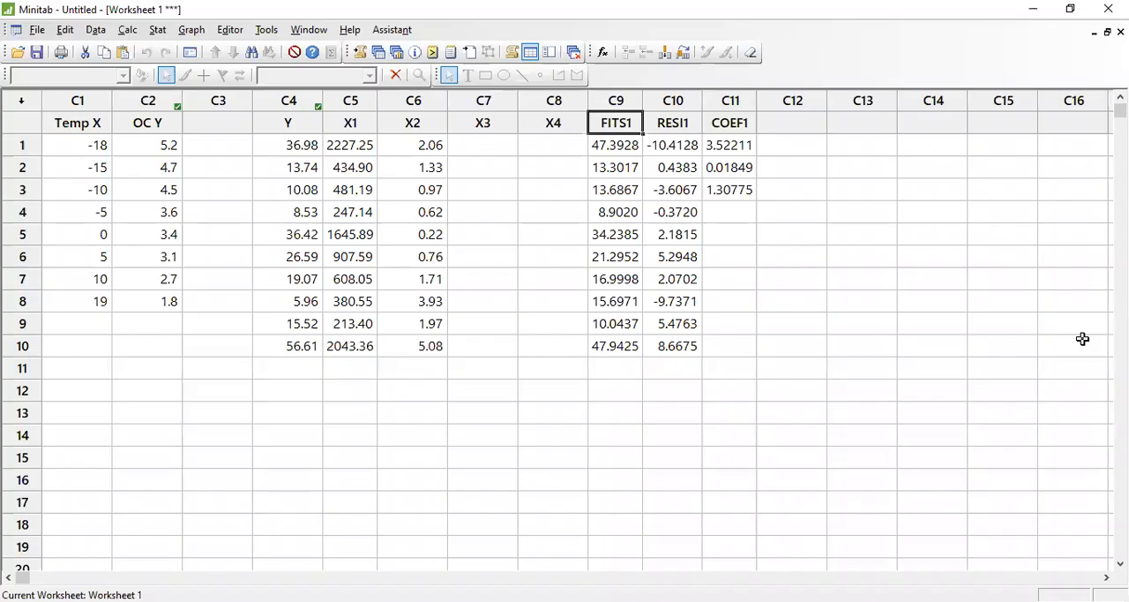
{"action": "left_click", "coordinate": [614, 141]}
{"action": "left_click", "coordinate": [674, 155]}
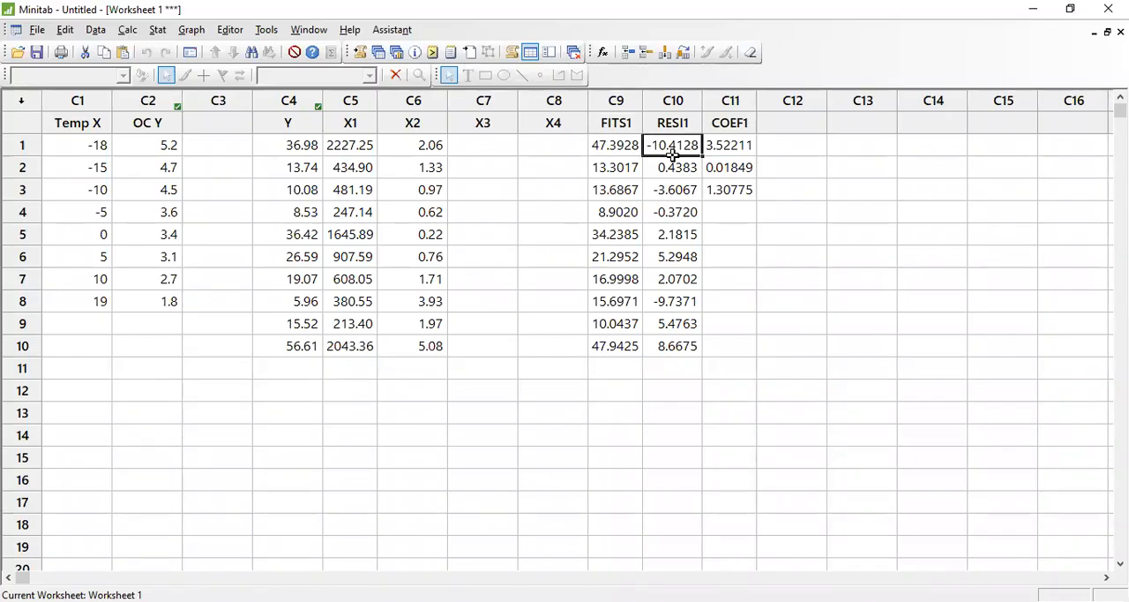
{"action": "left_click", "coordinate": [737, 148]}
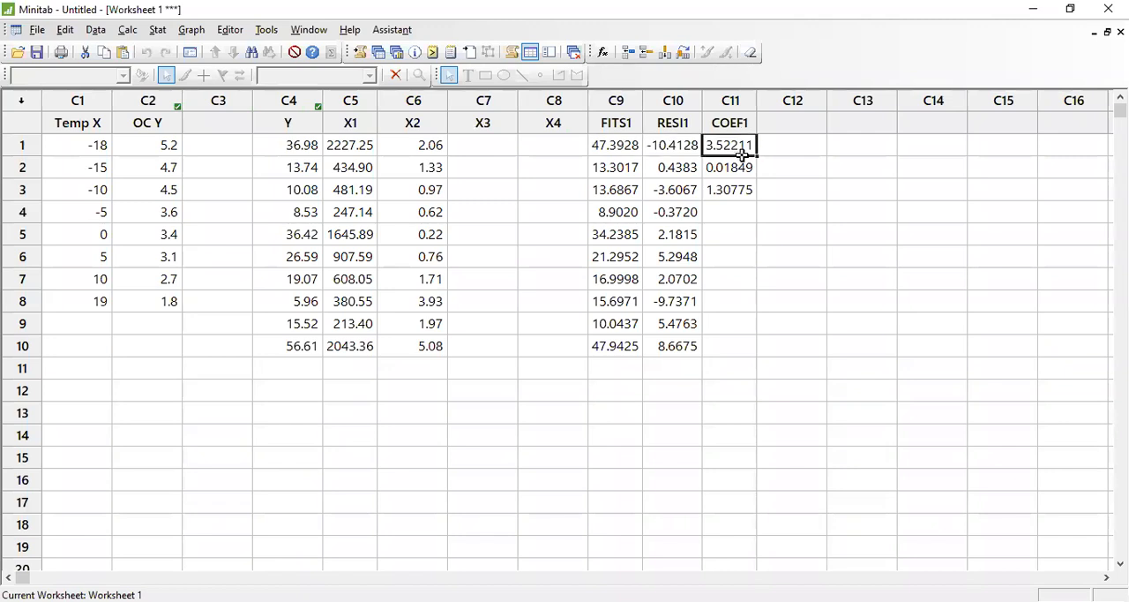
{"action": "left_click", "coordinate": [601, 118]}
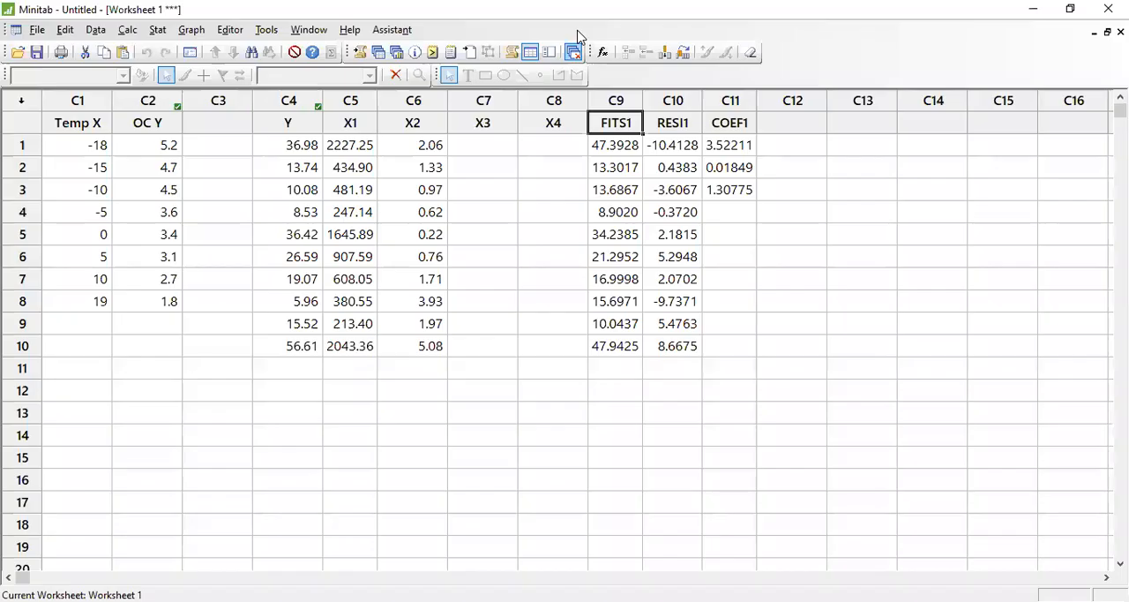
- Handwrite Ŷ by FITS1 and e by RESI1, mark the three COEF1 values, and restore the worksheet window with the annotations erased
{"action": "left_click", "coordinate": [744, 145]}
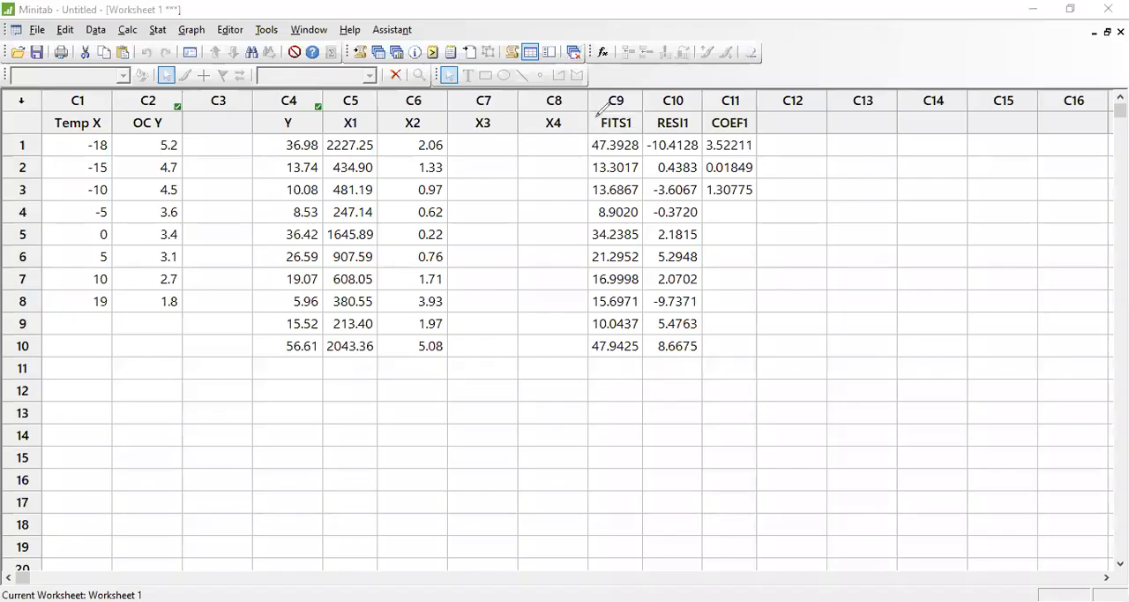
{"action": "mouse_move", "coordinate": [598, 115]}
{"action": "left_mouse_down"}
{"action": "mouse_move", "coordinate": [594, 127]}
{"action": "mouse_move", "coordinate": [598, 112]}
{"action": "left_mouse_up"}
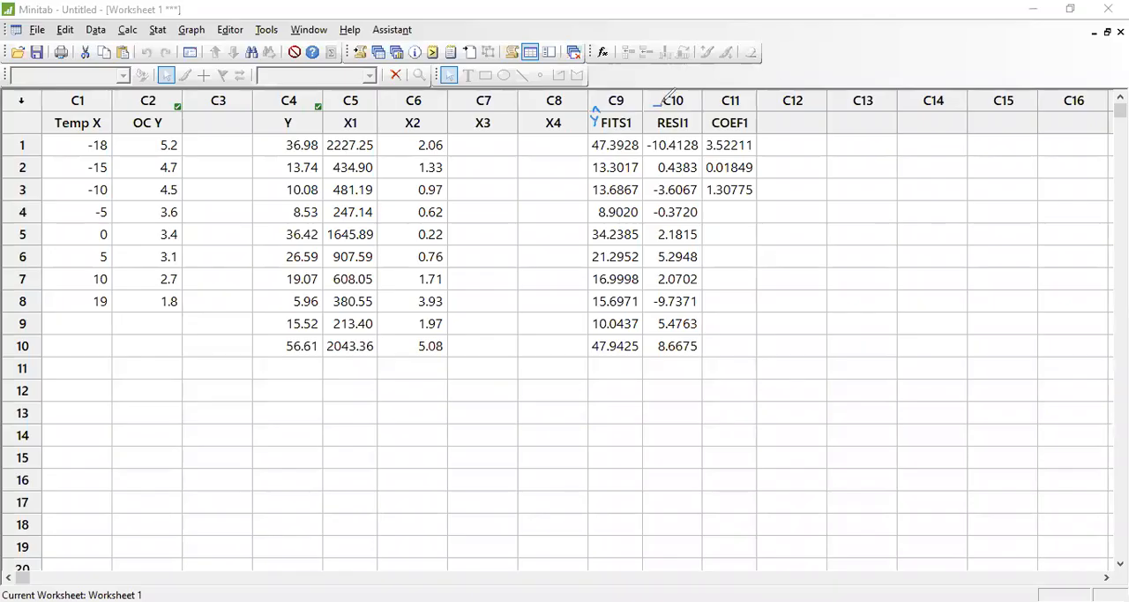
{"action": "left_click_drag", "start_coordinate": [655, 106], "coordinate": [668, 112]}
{"action": "mouse_move", "coordinate": [756, 145]}
{"action": "left_mouse_down"}
{"action": "mouse_move", "coordinate": [776, 144]}
{"action": "mouse_move", "coordinate": [788, 167]}
{"action": "mouse_move", "coordinate": [762, 193]}
{"action": "mouse_move", "coordinate": [792, 196]}
{"action": "left_mouse_up"}
{"action": "left_click", "coordinate": [1107, 31]}
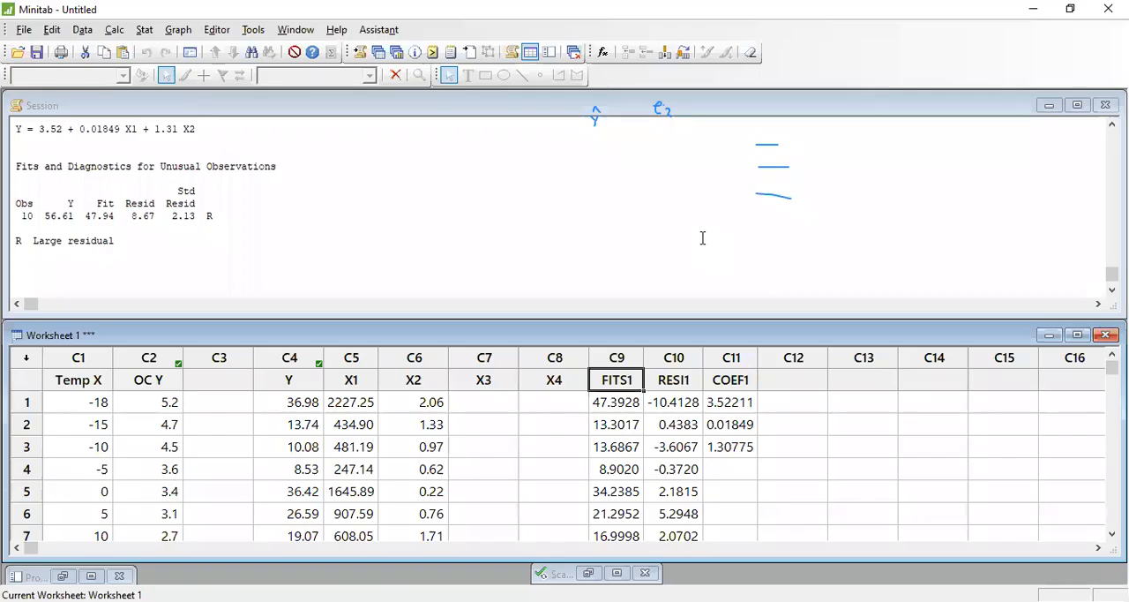
{"action": "left_click", "coordinate": [564, 156]}
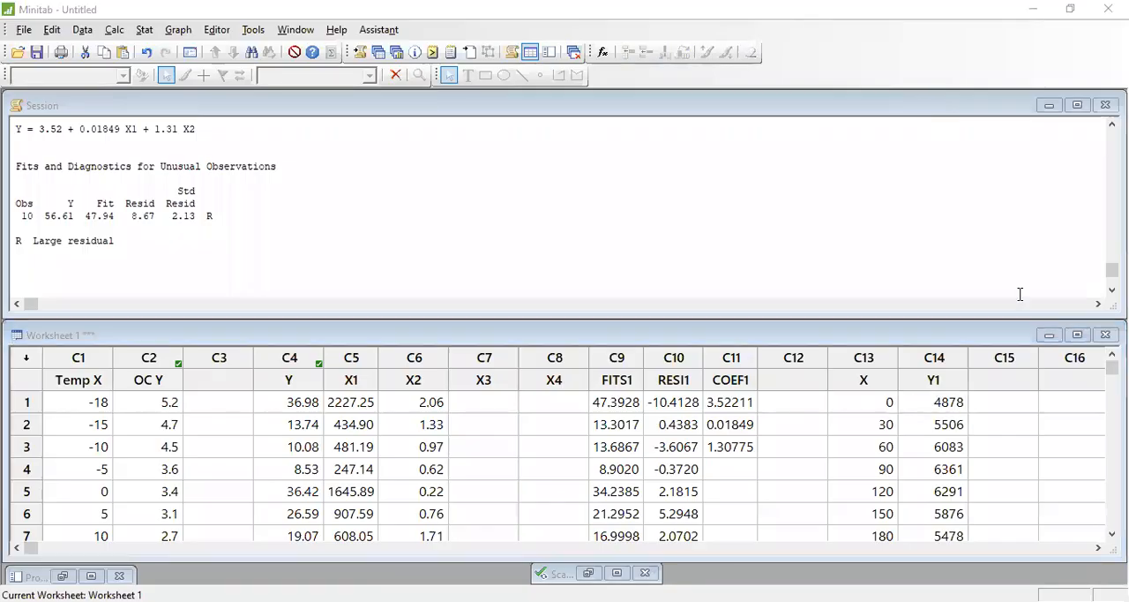
- Set up a simple scatterplot for the X and Y1 data, and clear the prefilled Temp X variable
{"action": "left_click_drag", "start_coordinate": [856, 379], "coordinate": [926, 353]}
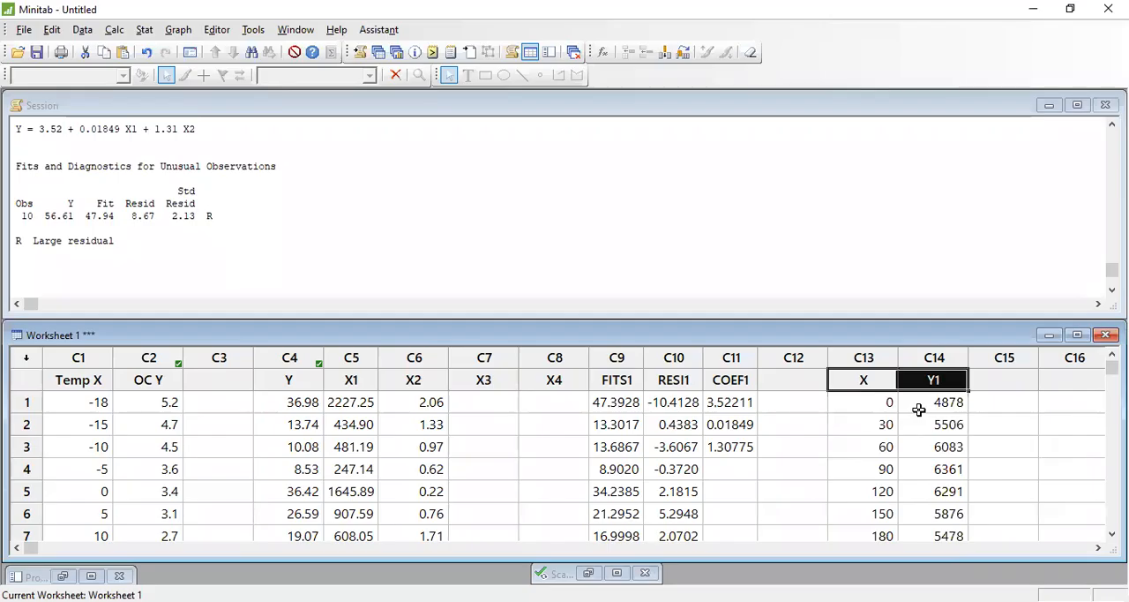
{"action": "left_click", "coordinate": [877, 372]}
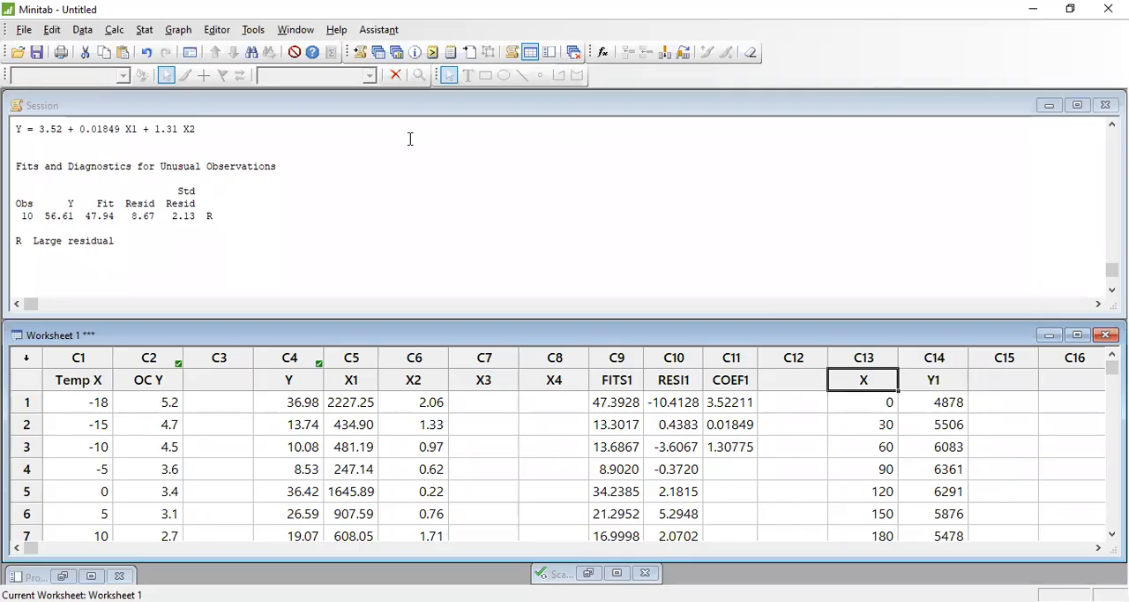
{"action": "left_click", "coordinate": [143, 29]}
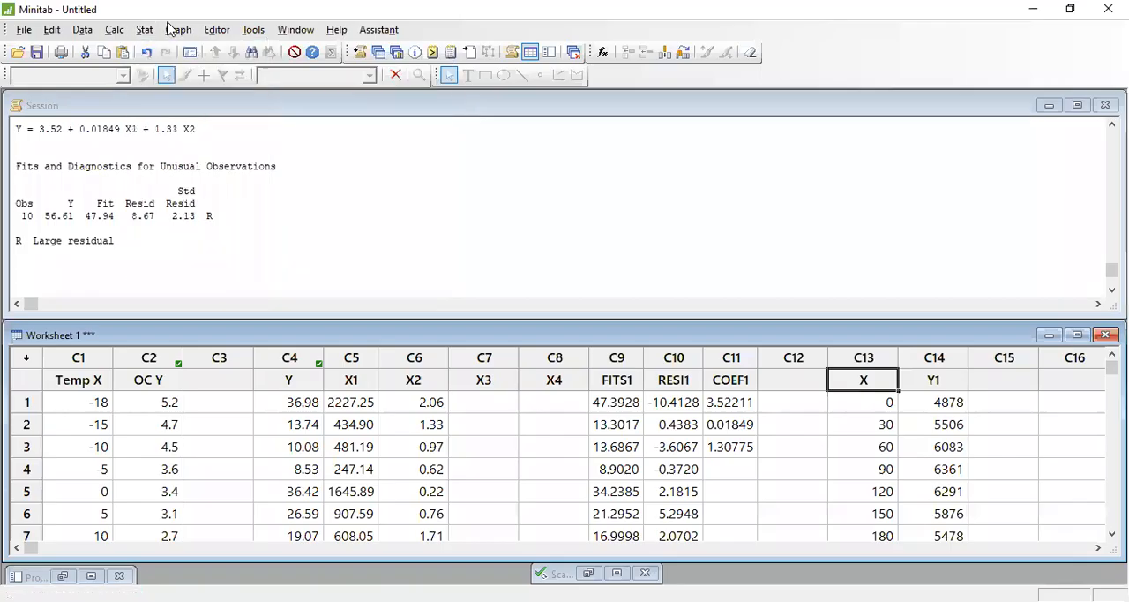
{"action": "mouse_move", "coordinate": [173, 32]}
{"action": "left_click", "coordinate": [190, 49]}
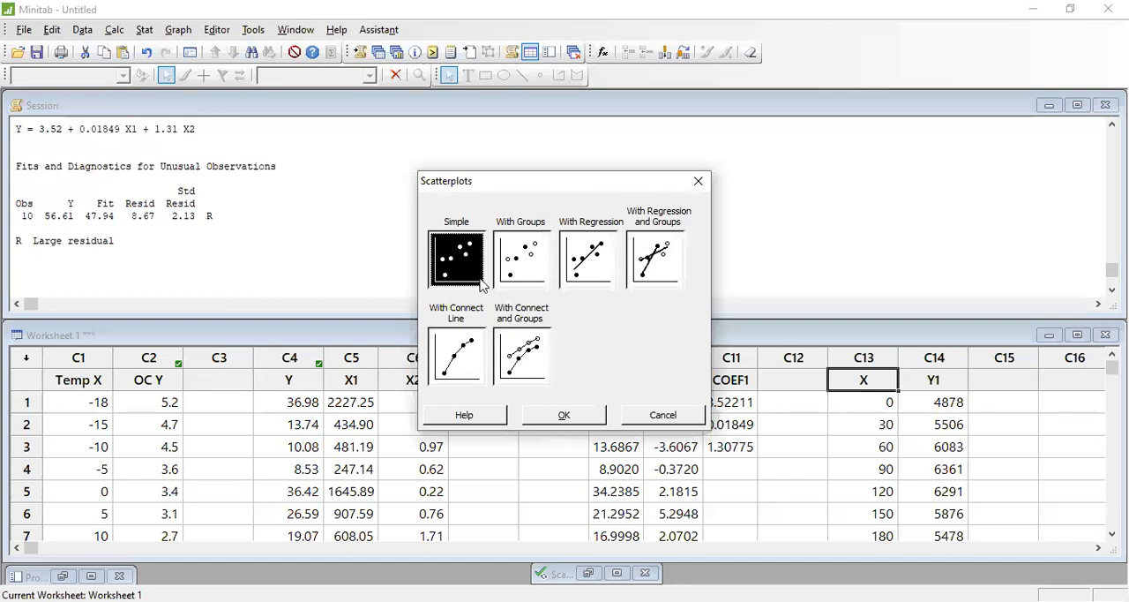
{"action": "left_click", "coordinate": [577, 418]}
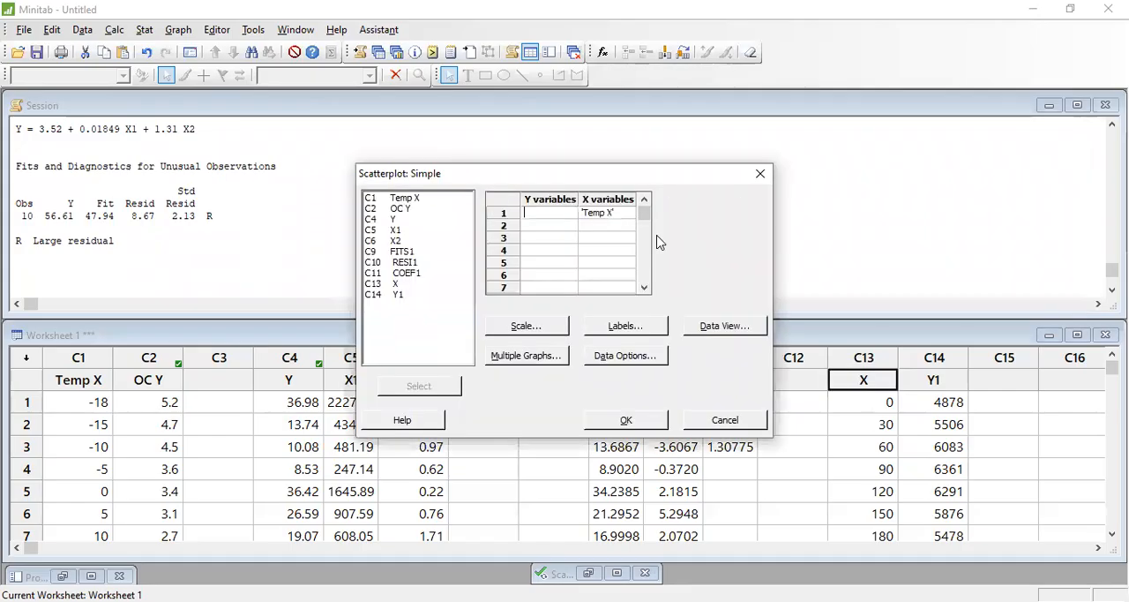
{"action": "left_click", "coordinate": [617, 214]}
{"action": "key", "text": "Delete"}
{"action": "left_click", "coordinate": [560, 217]}
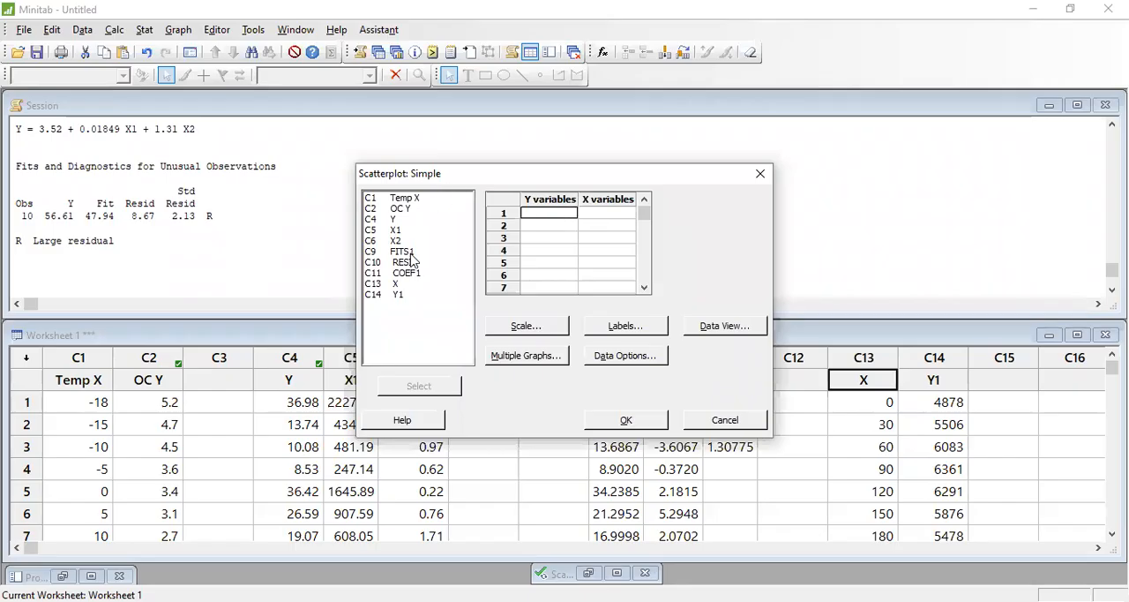
- Assign Y1 as the Y variable and X as the X variable, and create the scatterplot
{"action": "left_click", "coordinate": [944, 386]}
{"action": "left_click", "coordinate": [392, 296]}
{"action": "double_click", "coordinate": [390, 298]}
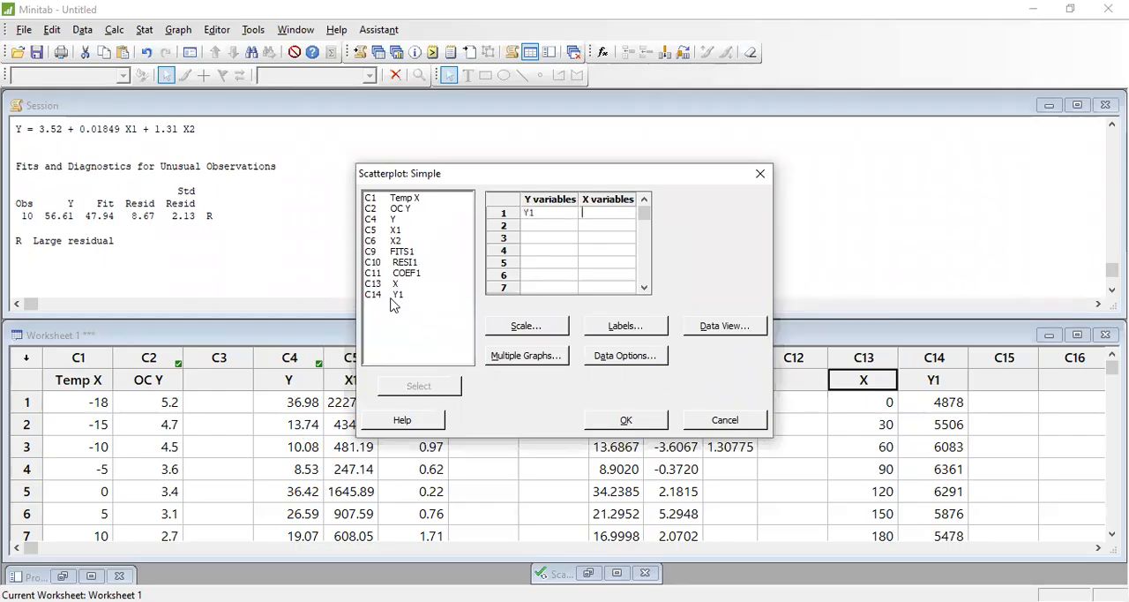
{"action": "left_click", "coordinate": [393, 286]}
{"action": "double_click", "coordinate": [393, 288]}
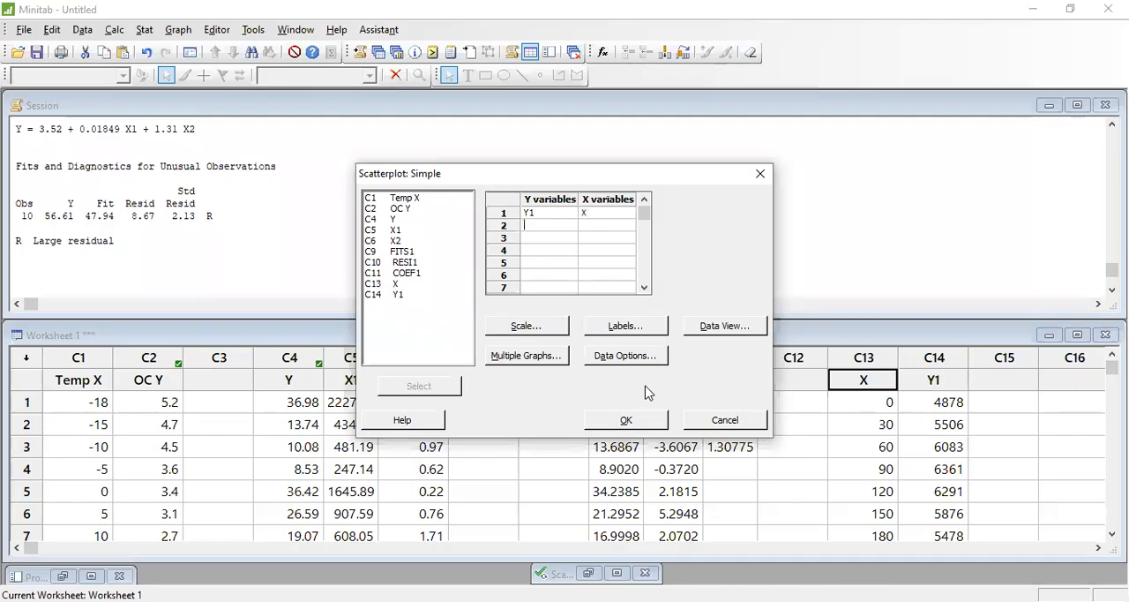
{"action": "left_click", "coordinate": [641, 421]}
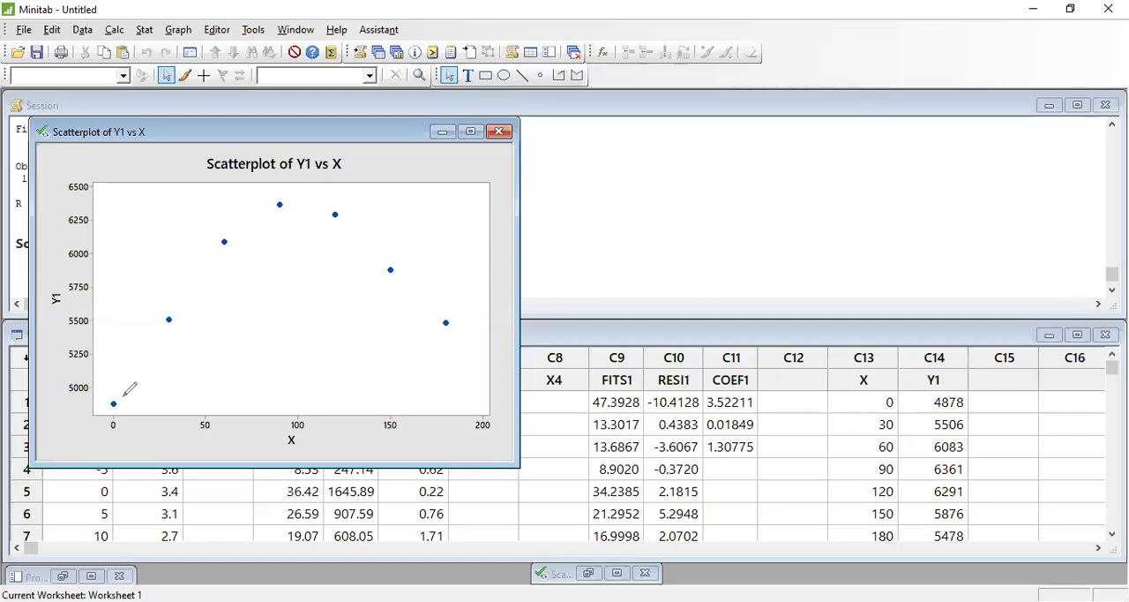
- Sketch a freehand curve through the points of the Y1 versus X scatterplot, and close the plot
{"action": "mouse_move", "coordinate": [111, 405]}
{"action": "left_mouse_down"}
{"action": "mouse_move", "coordinate": [242, 231]}
{"action": "mouse_move", "coordinate": [365, 239]}
{"action": "mouse_move", "coordinate": [402, 262]}
{"action": "left_mouse_up"}
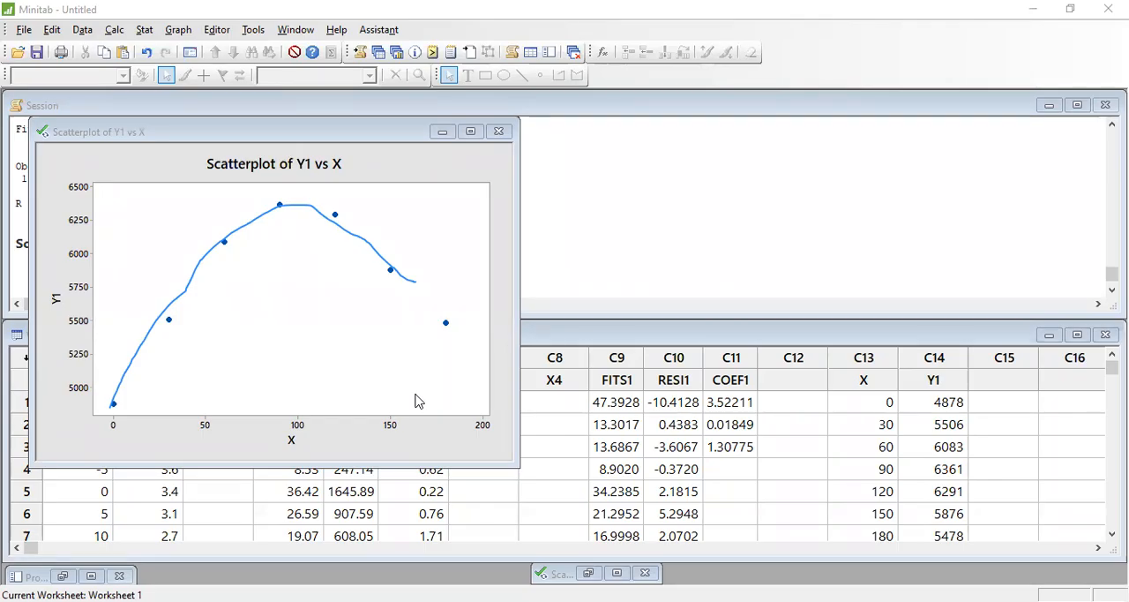
{"action": "left_click", "coordinate": [500, 132]}
{"action": "left_click", "coordinate": [617, 343]}
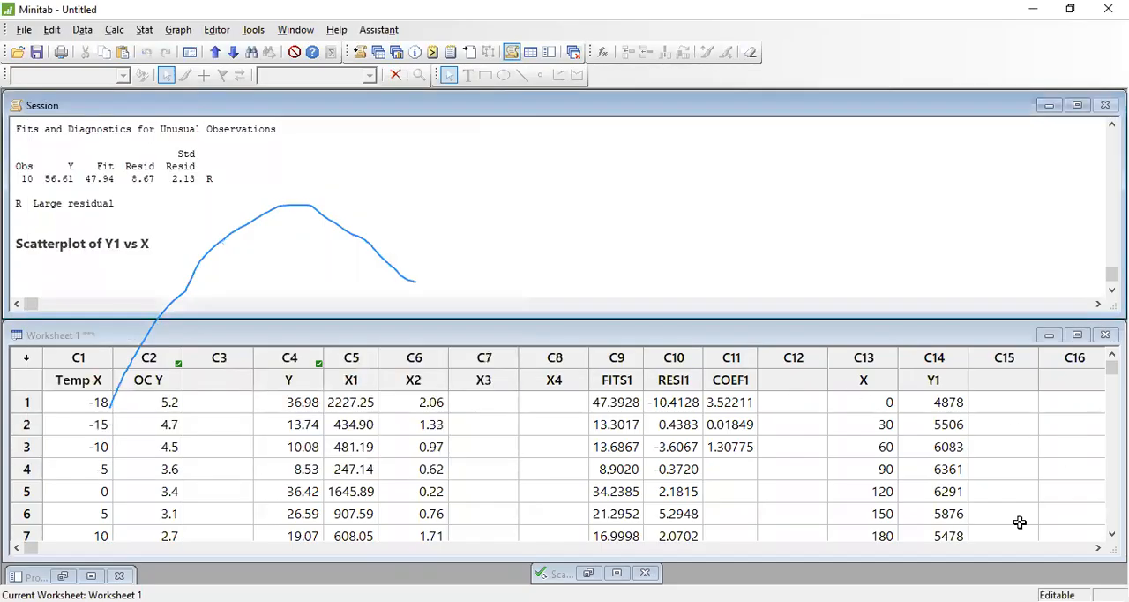
{"action": "left_click", "coordinate": [356, 37]}
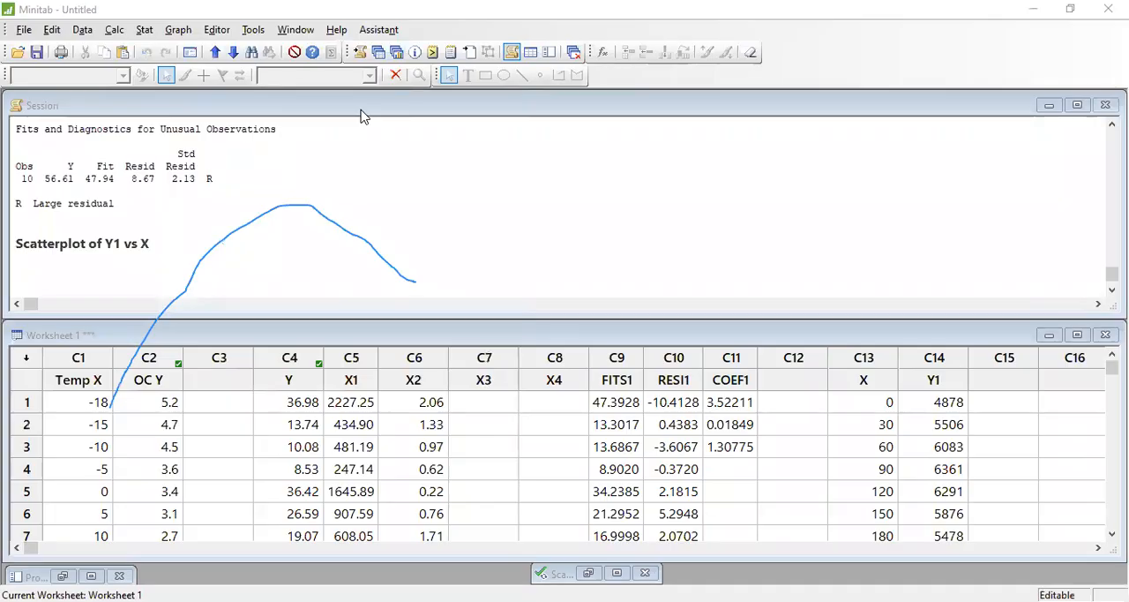
{"action": "left_click", "coordinate": [105, 32]}
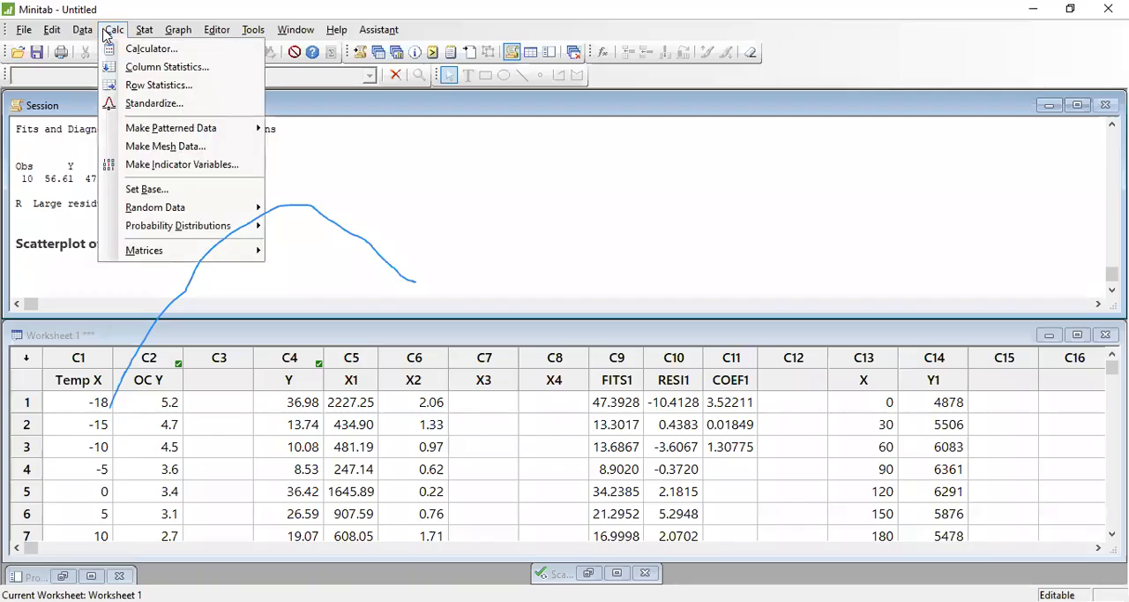
{"action": "left_click", "coordinate": [154, 66]}
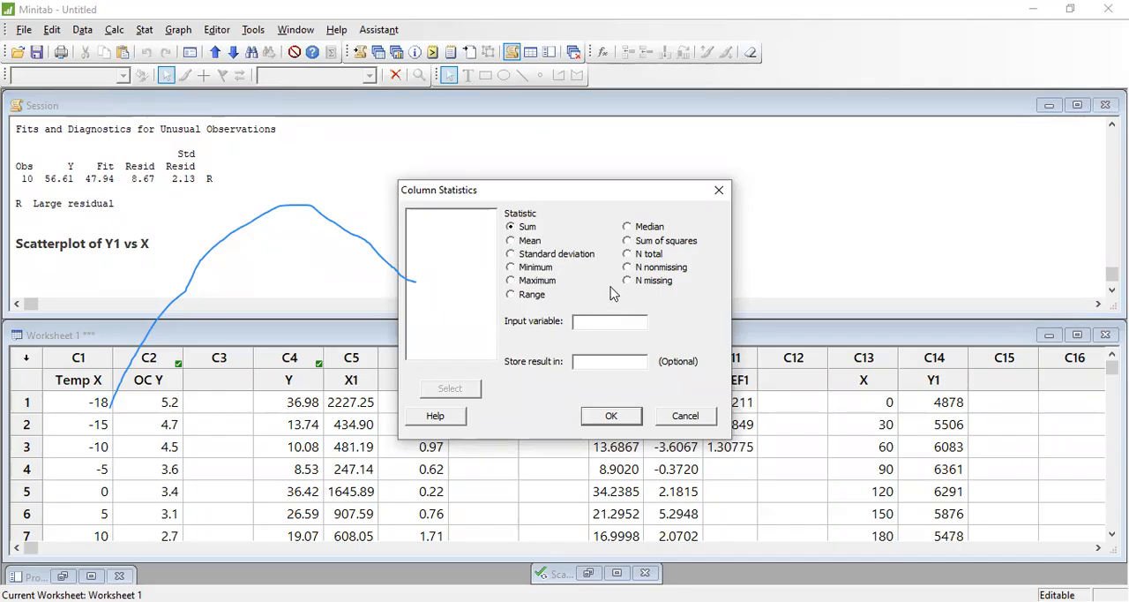
{"action": "left_click", "coordinate": [666, 424]}
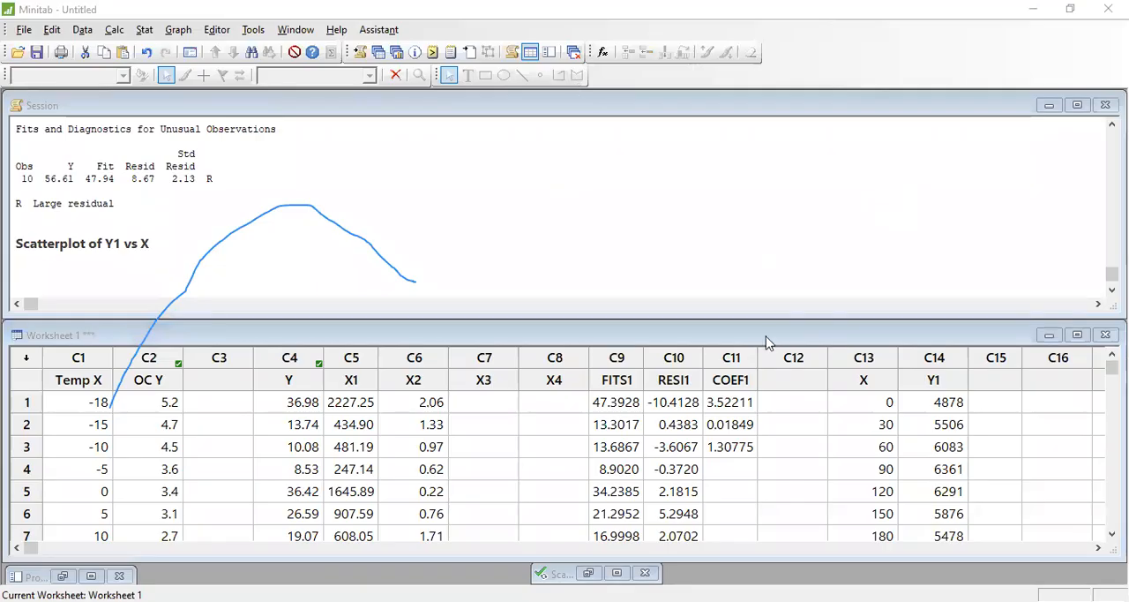
- Clear the names of worksheet columns C5 through C8
{"action": "left_click", "coordinate": [863, 380]}
{"action": "left_click", "coordinate": [987, 380]}
{"action": "left_click_drag", "start_coordinate": [352, 379], "coordinate": [547, 386]}
{"action": "key", "text": "Delete"}
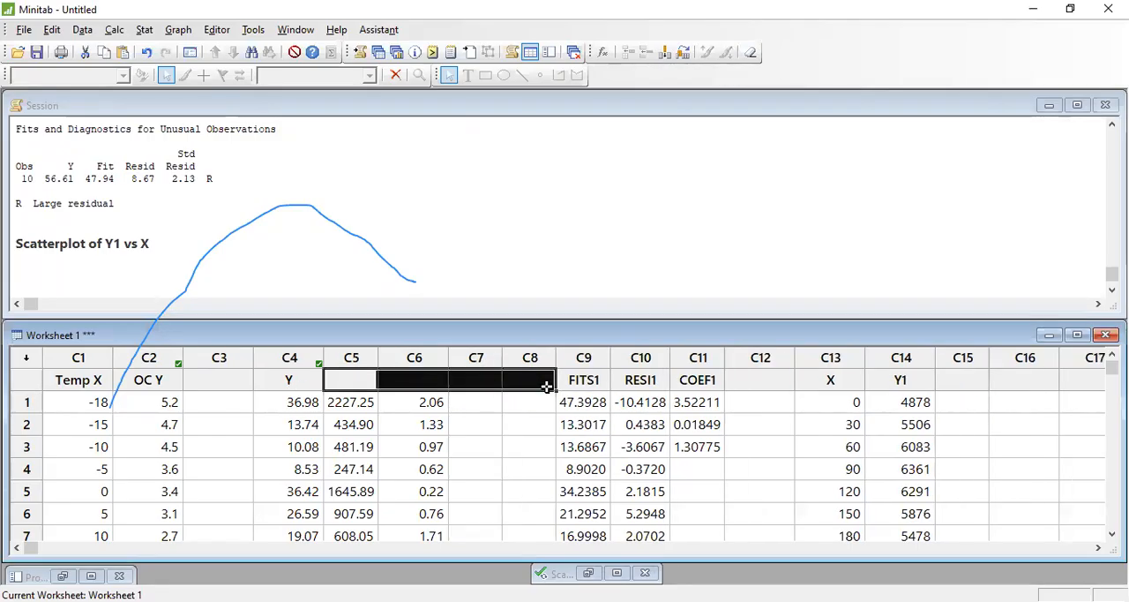
- Rename column C13 as X1 and name the empty column C15 X2
{"action": "left_click", "coordinate": [831, 382]}
{"action": "type", "text": "X1"}
{"action": "key", "text": "Return"}
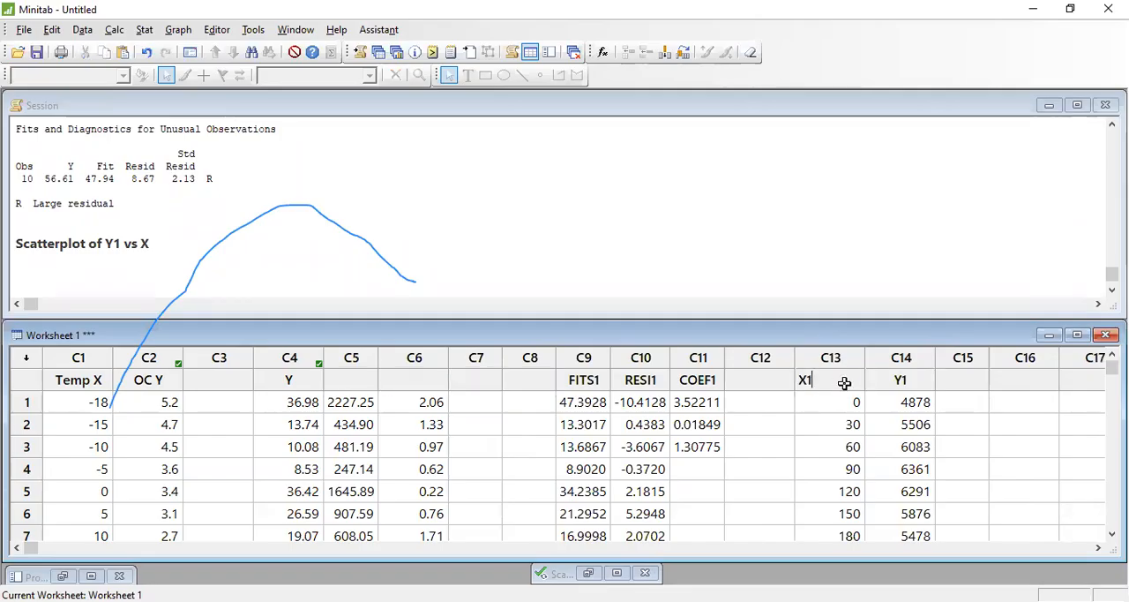
{"action": "left_click", "coordinate": [956, 382]}
{"action": "type", "text": "X2"}
{"action": "key", "text": "Return"}
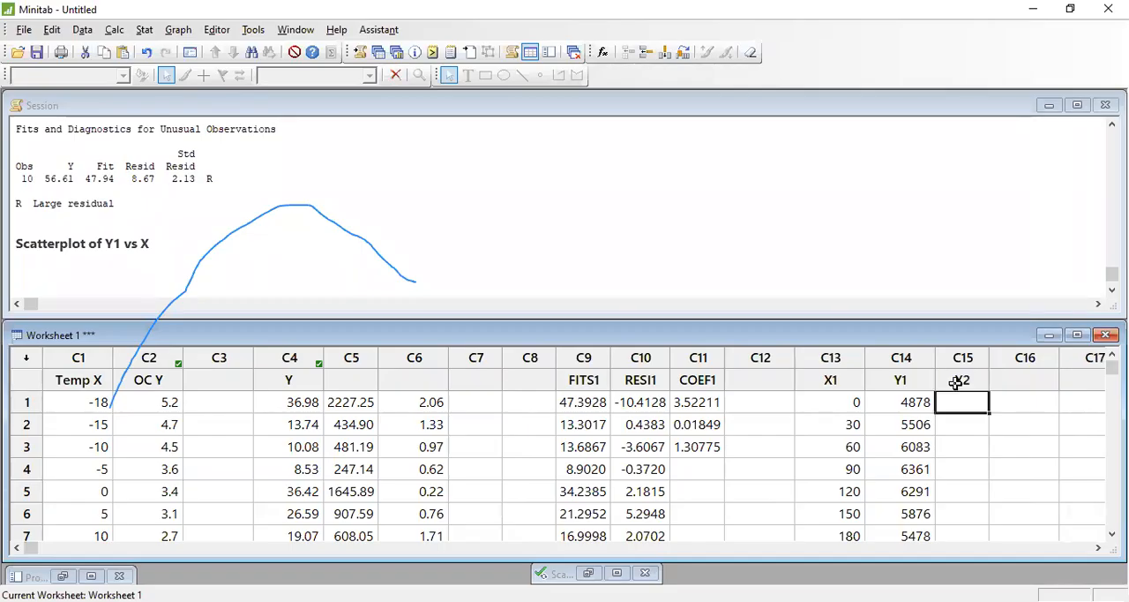
- Try to calculate the expression 'X2'^2 with the Calculator, storing the result in c15
{"action": "left_click", "coordinate": [956, 382]}
{"action": "left_click", "coordinate": [966, 408]}
{"action": "left_click", "coordinate": [834, 405]}
{"action": "left_click", "coordinate": [962, 402]}
{"action": "left_click", "coordinate": [116, 32]}
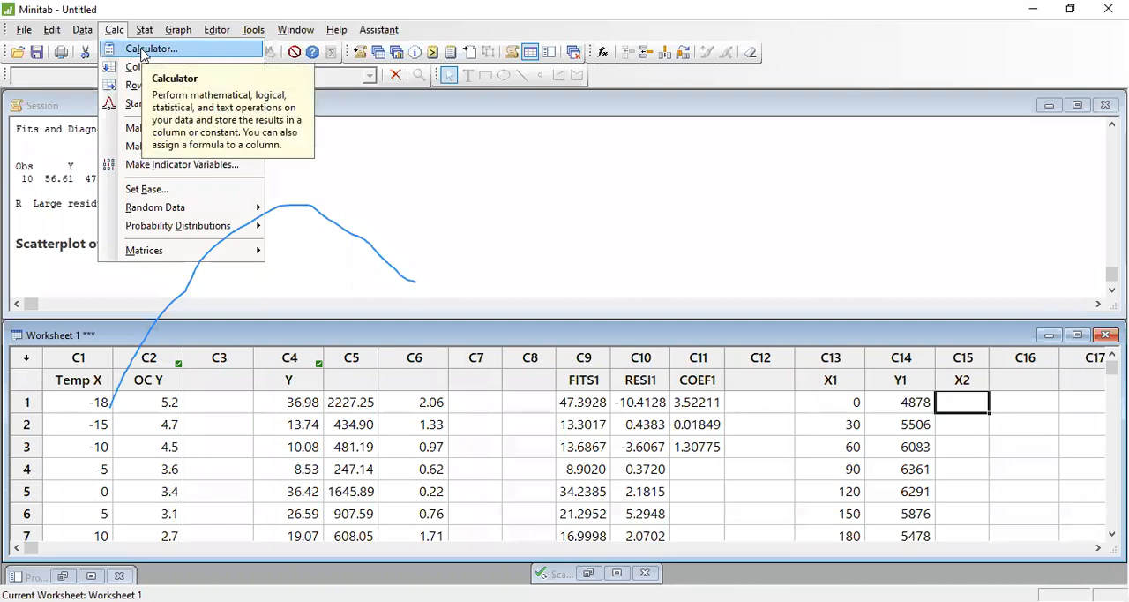
{"action": "left_click", "coordinate": [143, 50]}
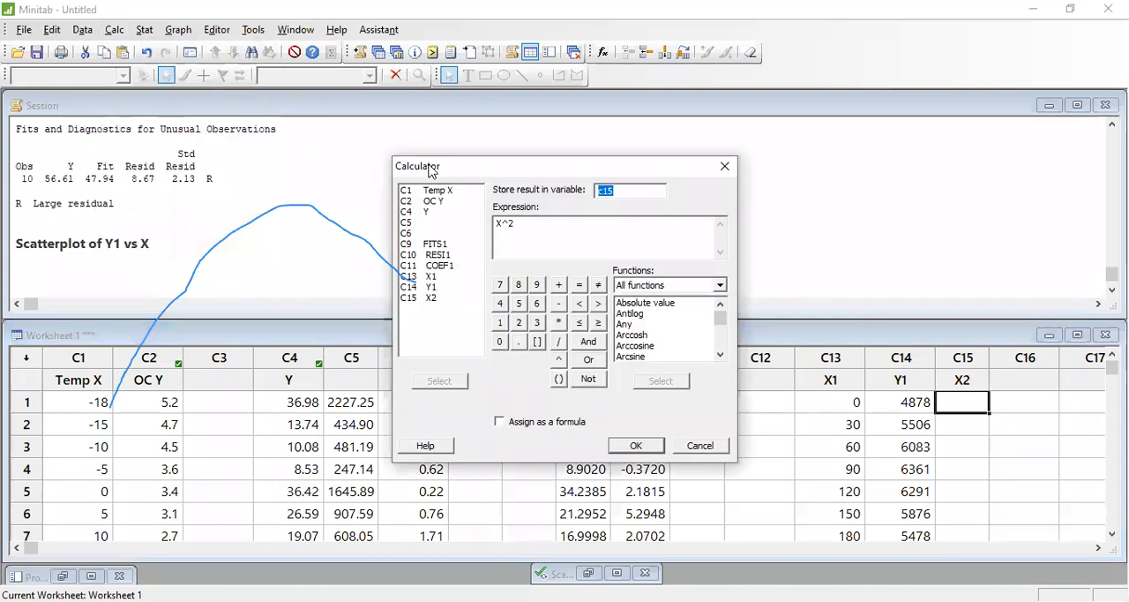
{"action": "left_click_drag", "start_coordinate": [550, 232], "coordinate": [403, 236]}
{"action": "key", "text": "BackSpace"}
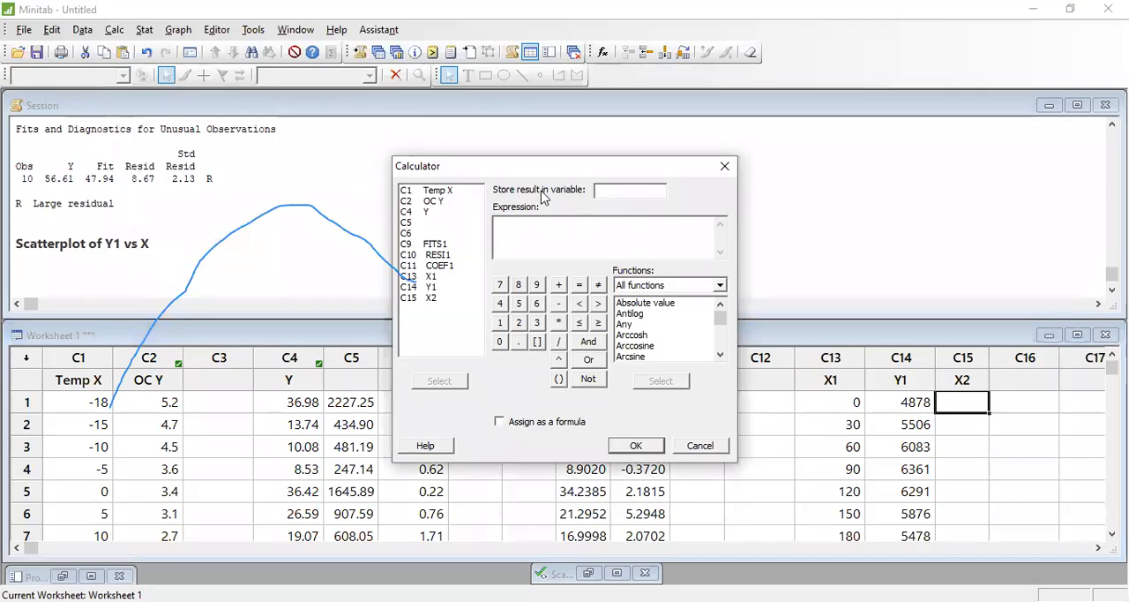
{"action": "type", "text": "c15"}
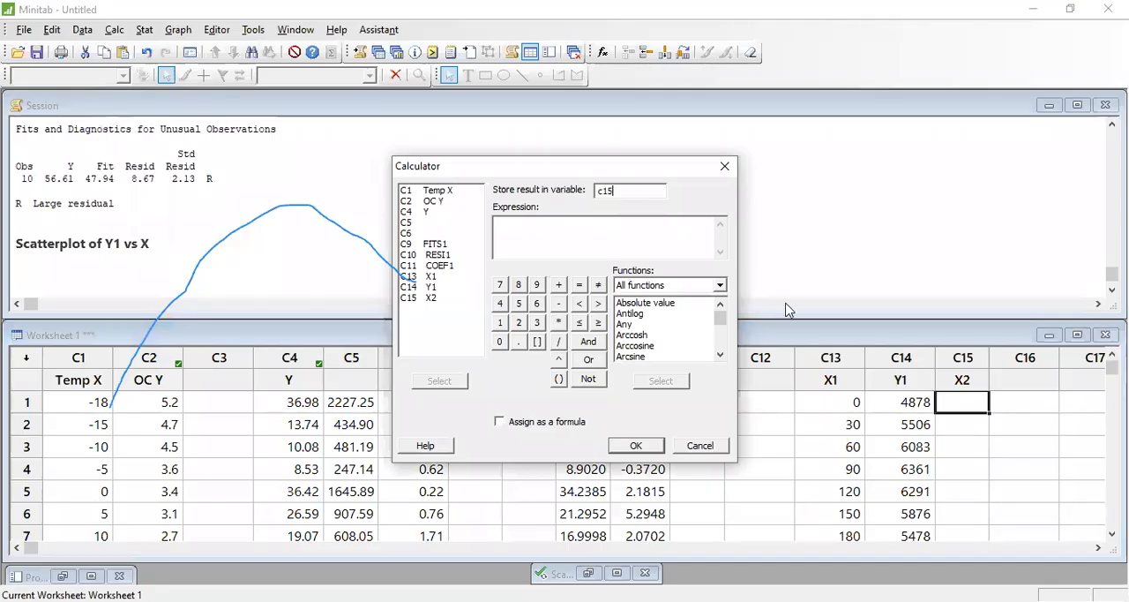
{"action": "left_click", "coordinate": [964, 356]}
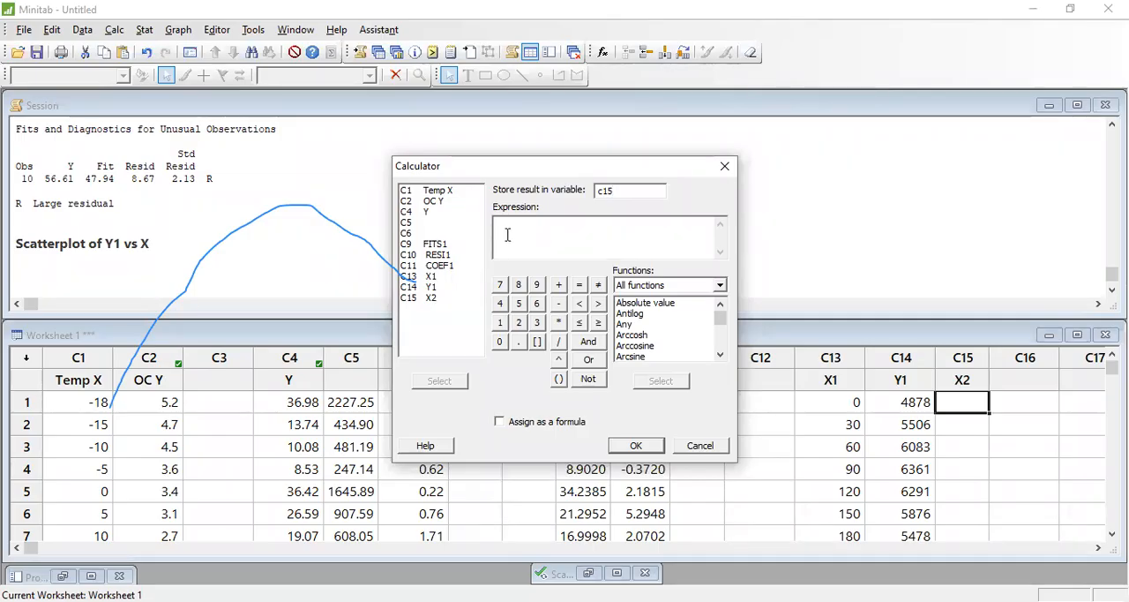
{"action": "double_click", "coordinate": [430, 298]}
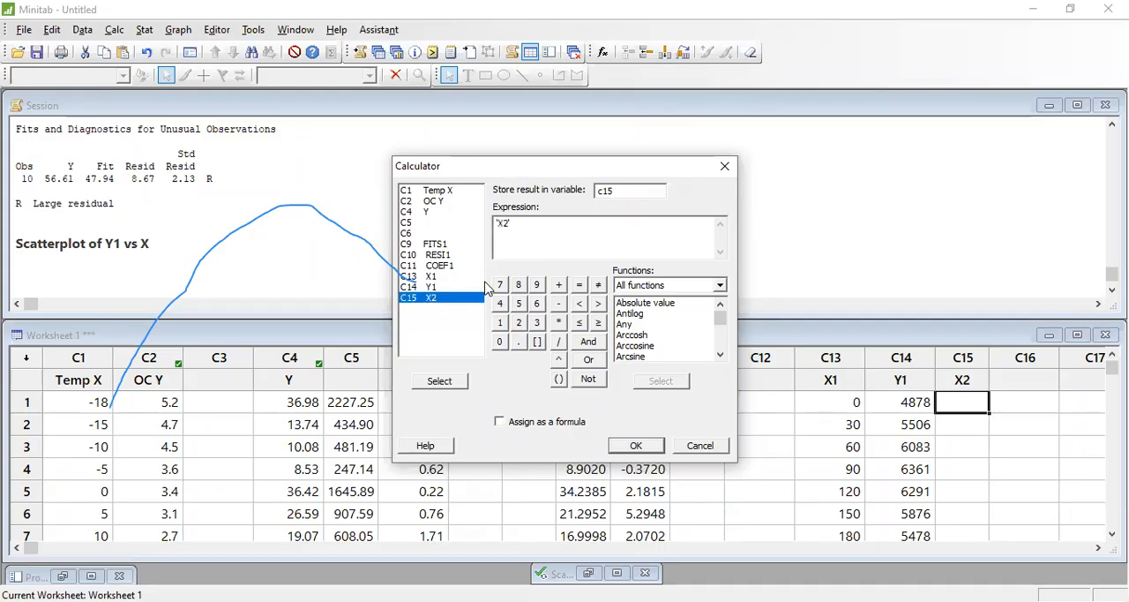
{"action": "left_click", "coordinate": [560, 359]}
{"action": "type", "text": "2"}
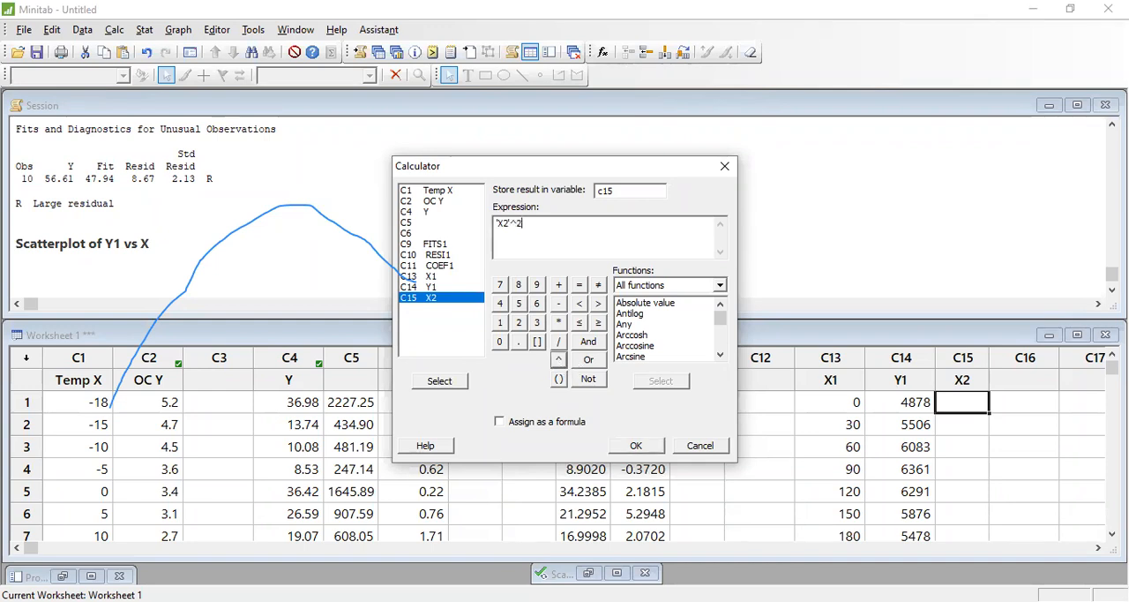
{"action": "left_click", "coordinate": [636, 450]}
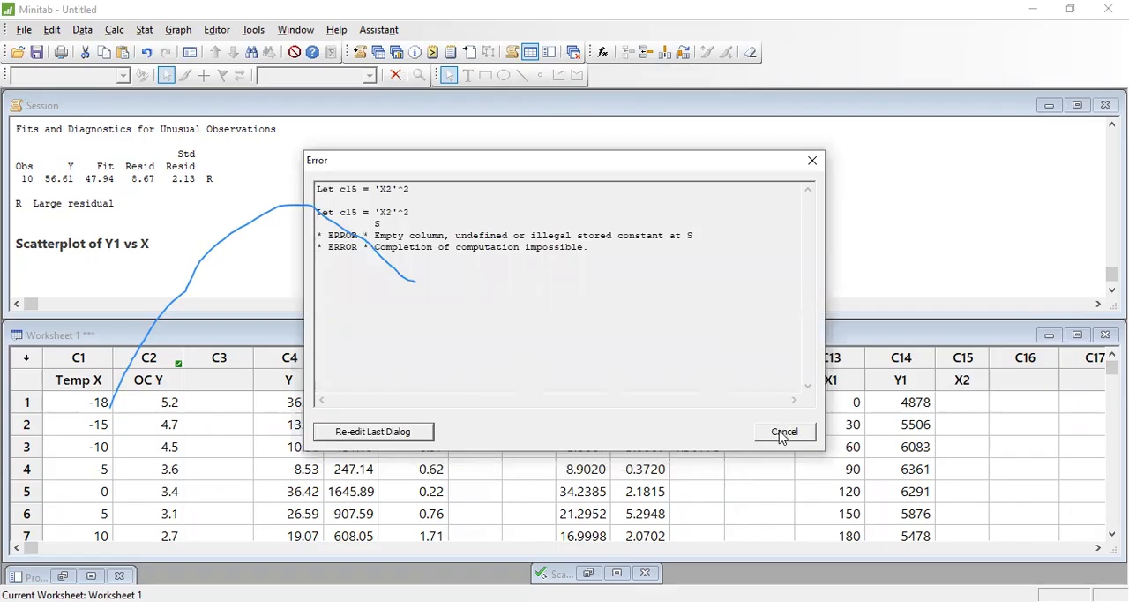
{"action": "left_click", "coordinate": [781, 434]}
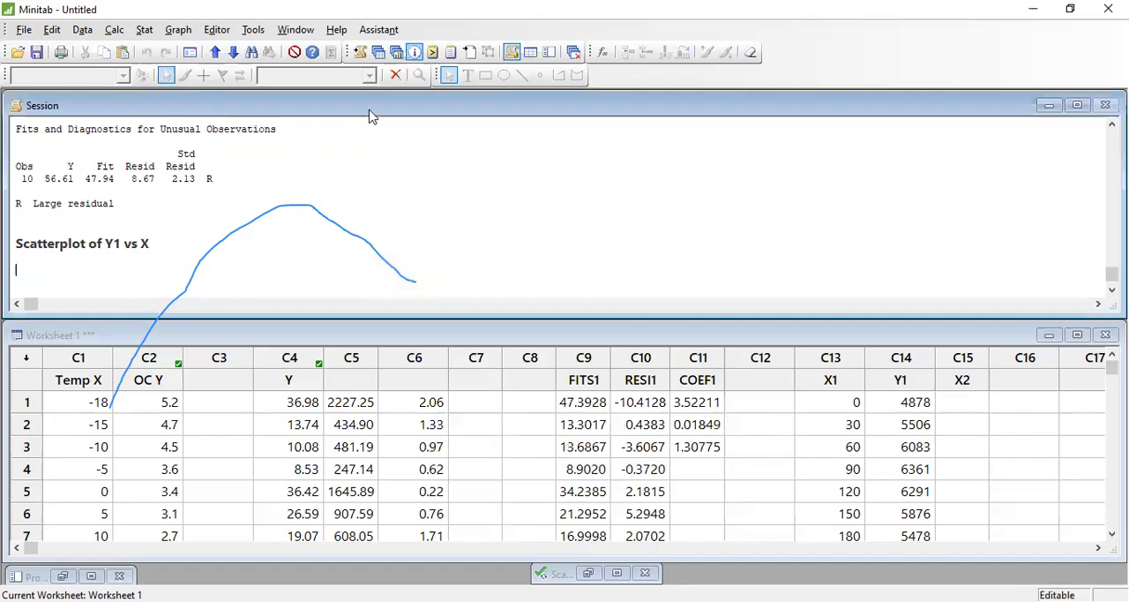
- Calculate the expression 'X1'^2 with the Calculator and store the result in c15
{"action": "left_click", "coordinate": [115, 34]}
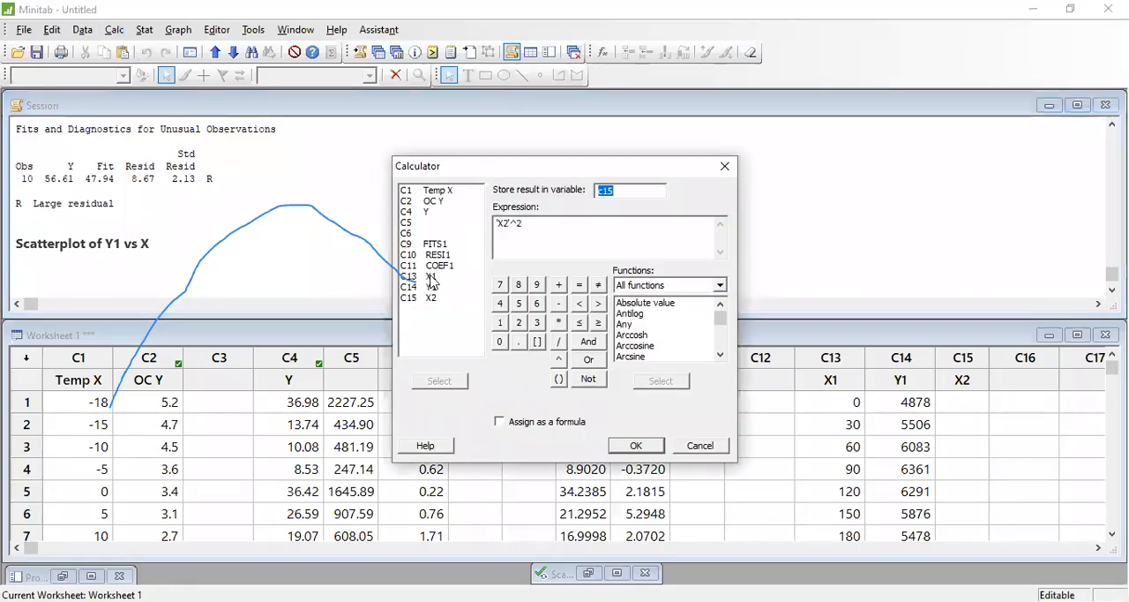
{"action": "double_click", "coordinate": [432, 276]}
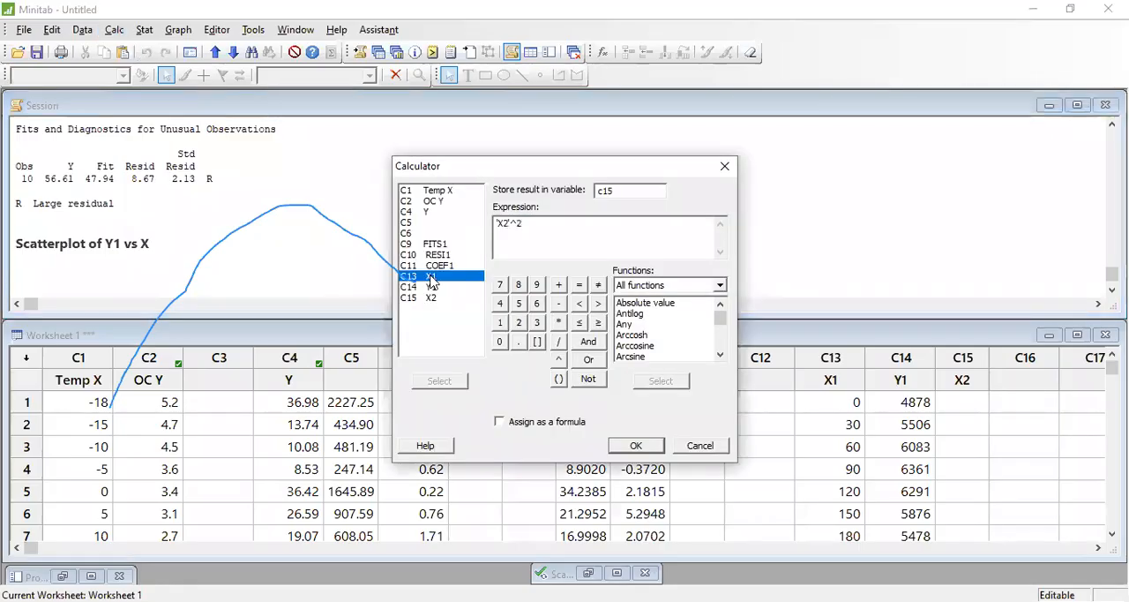
{"action": "double_click", "coordinate": [615, 190]}
{"action": "type", "text": "c15"}
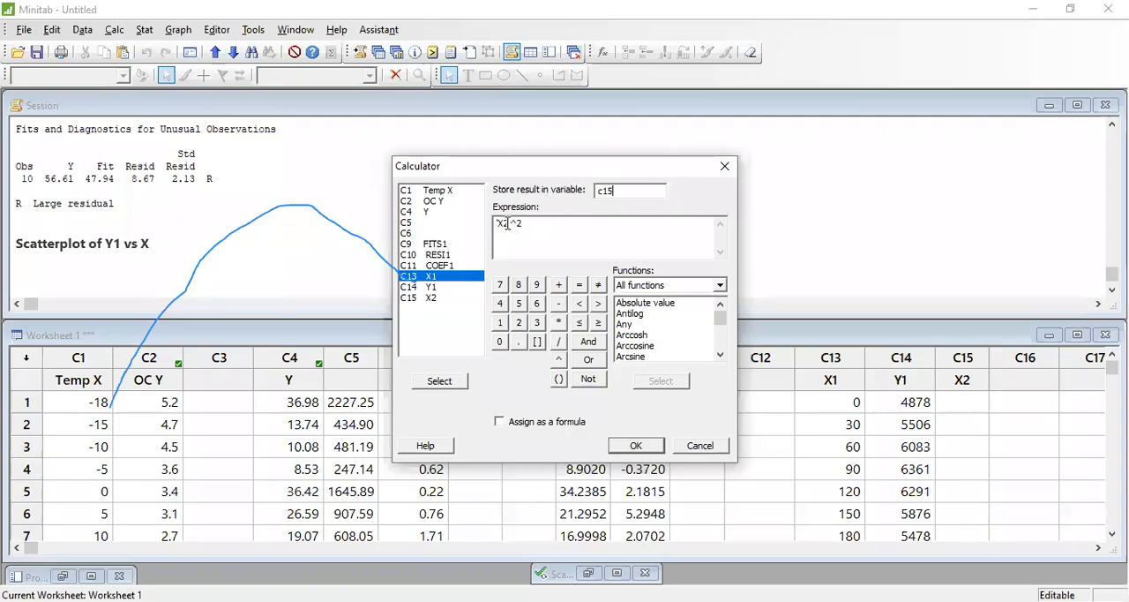
{"action": "left_click_drag", "start_coordinate": [542, 223], "coordinate": [472, 232]}
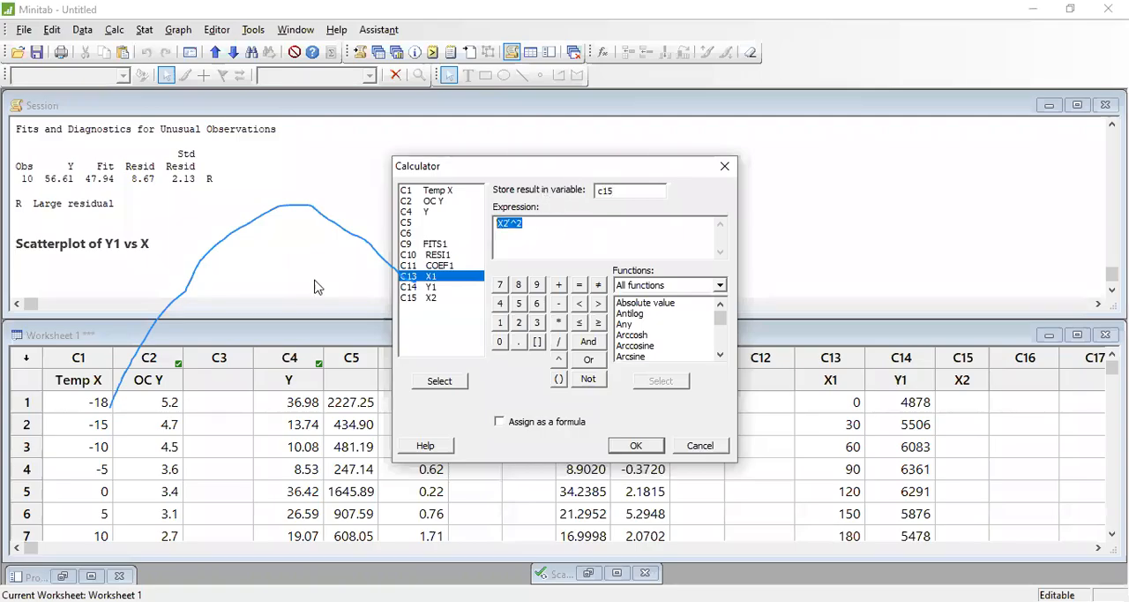
{"action": "double_click", "coordinate": [432, 279]}
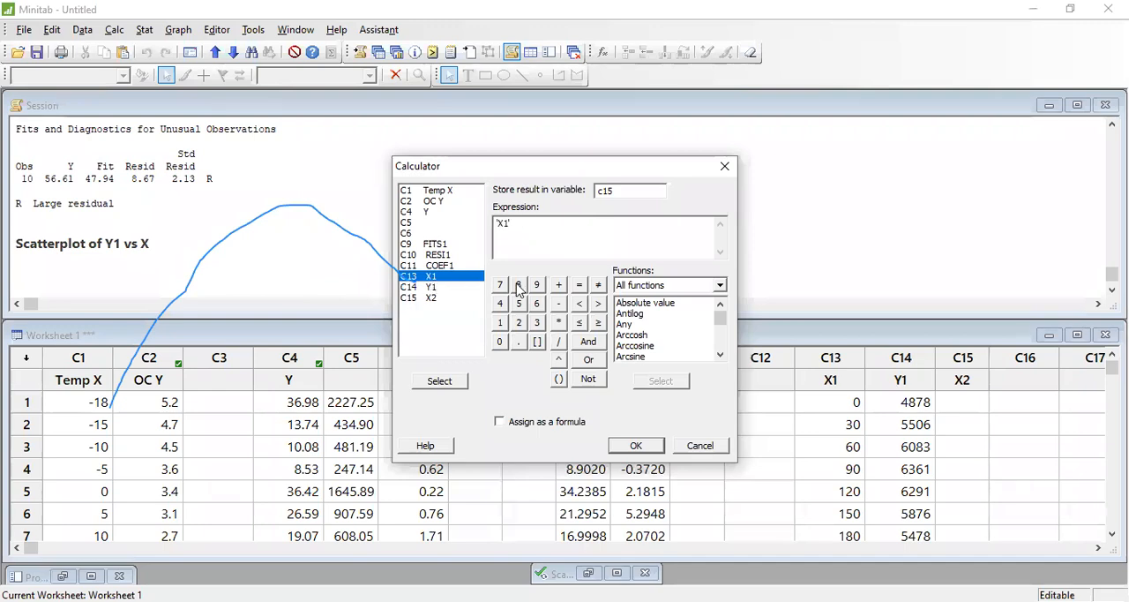
{"action": "left_click", "coordinate": [558, 361]}
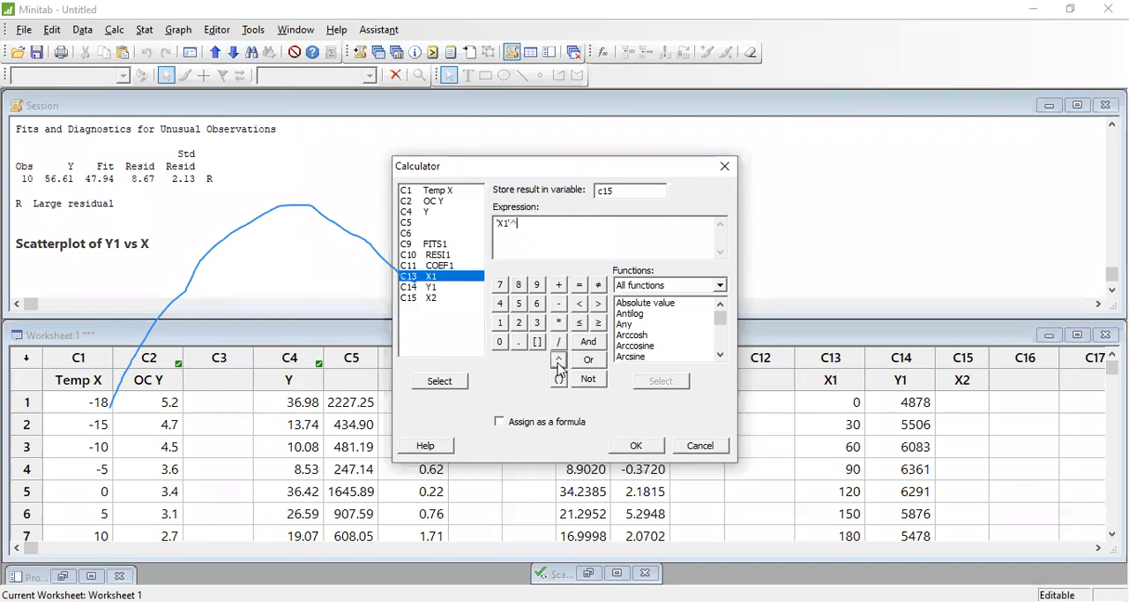
{"action": "type", "text": "2"}
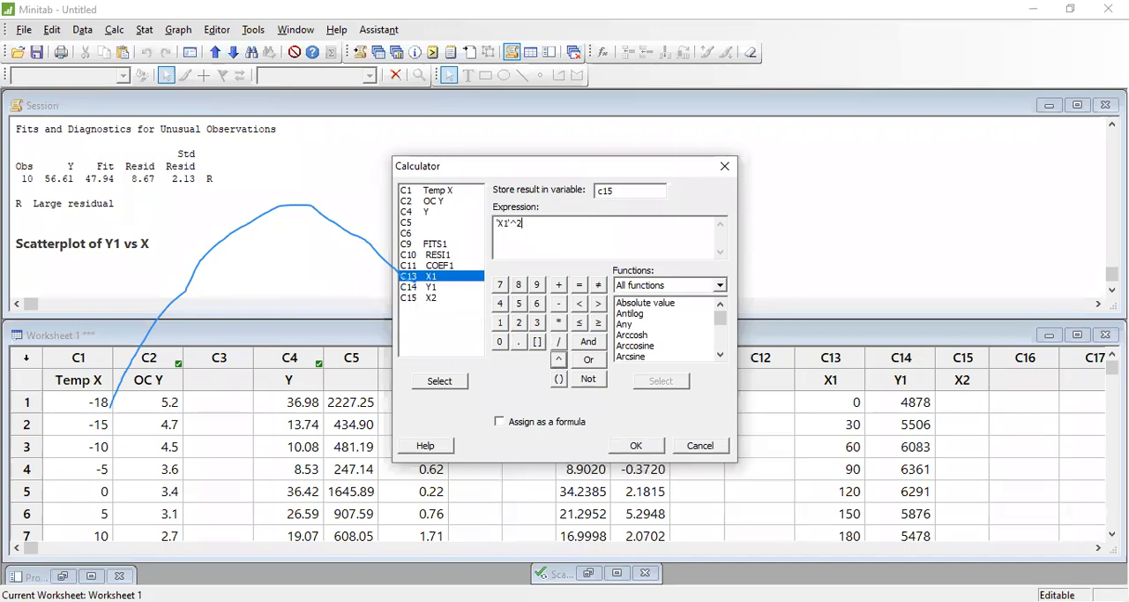
{"action": "left_click", "coordinate": [634, 447]}
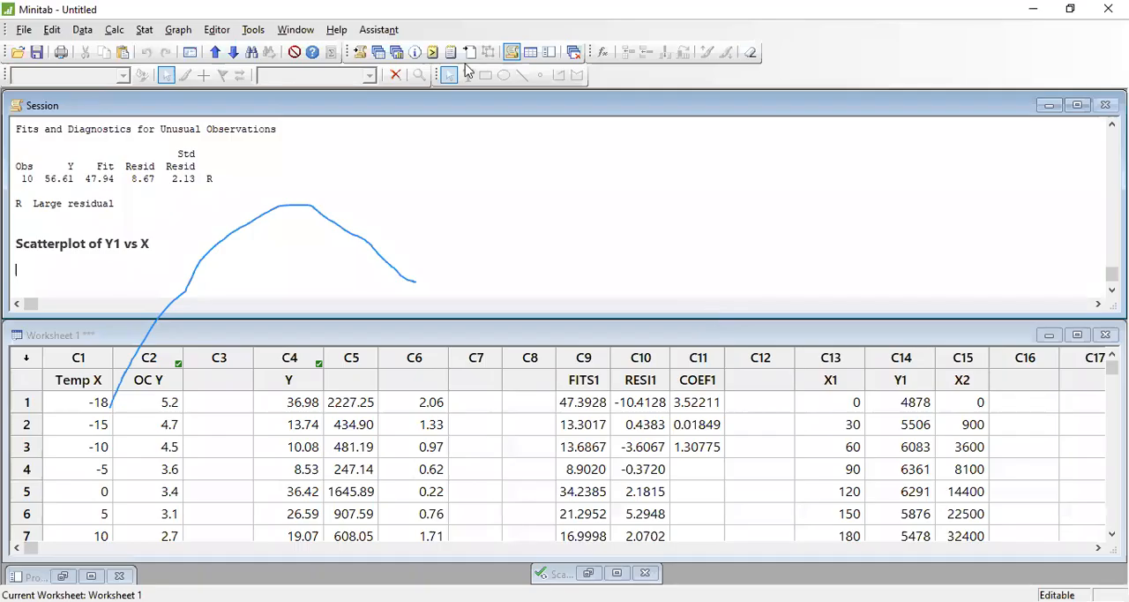
- Fit a regression model with Y1 as the response and X1 and X2 as the continuous predictors
{"action": "left_click", "coordinate": [144, 29]}
{"action": "mouse_move", "coordinate": [168, 51]}
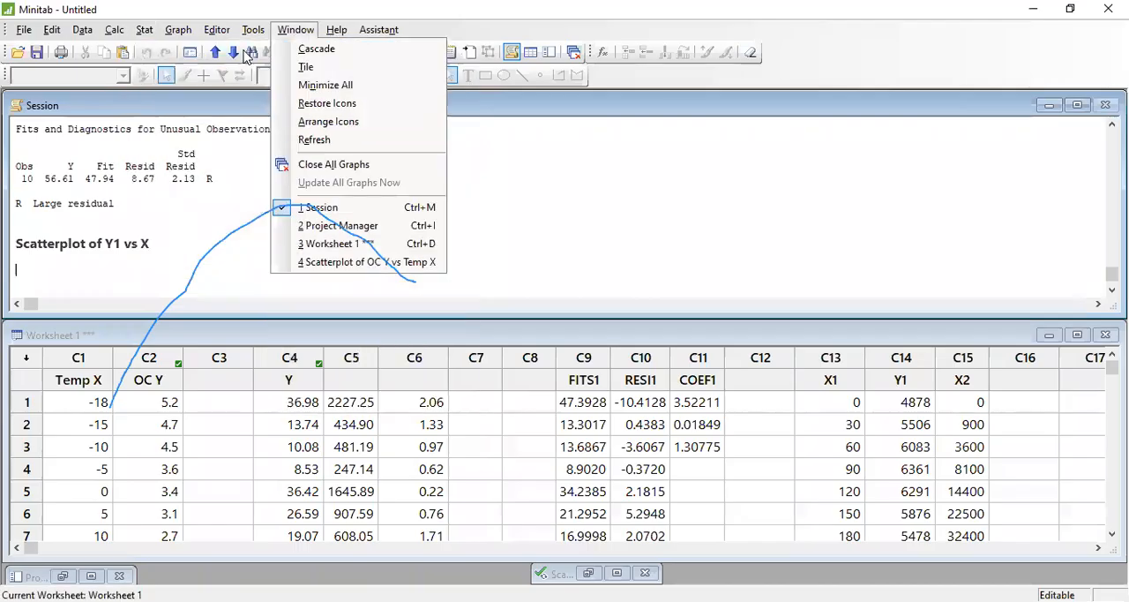
{"action": "left_click", "coordinate": [138, 30]}
{"action": "left_click", "coordinate": [139, 31]}
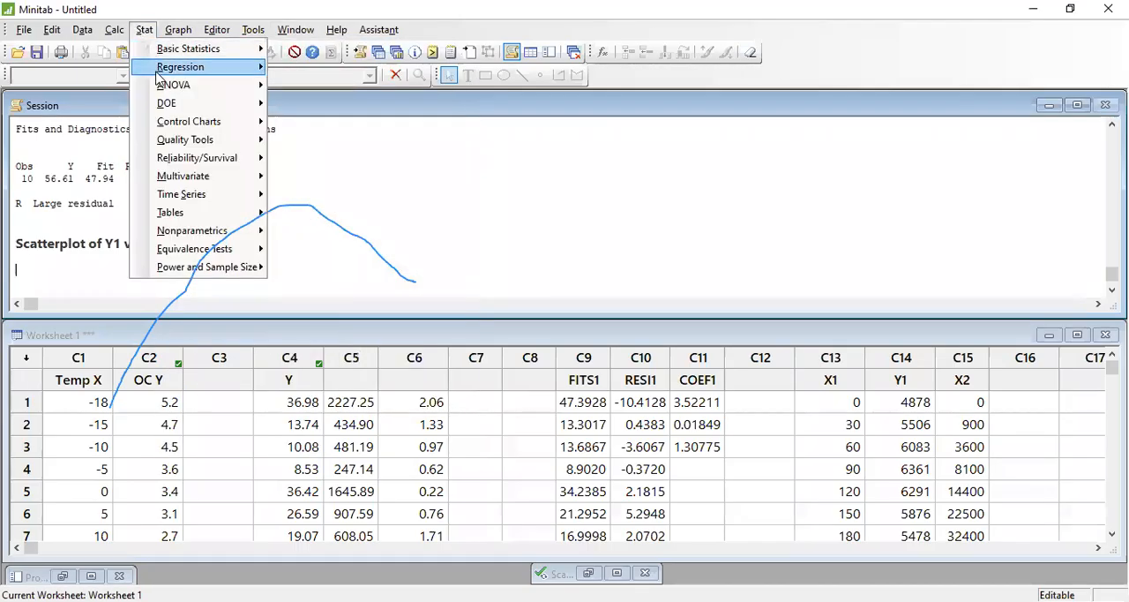
{"action": "mouse_move", "coordinate": [194, 67]}
{"action": "mouse_move", "coordinate": [313, 88]}
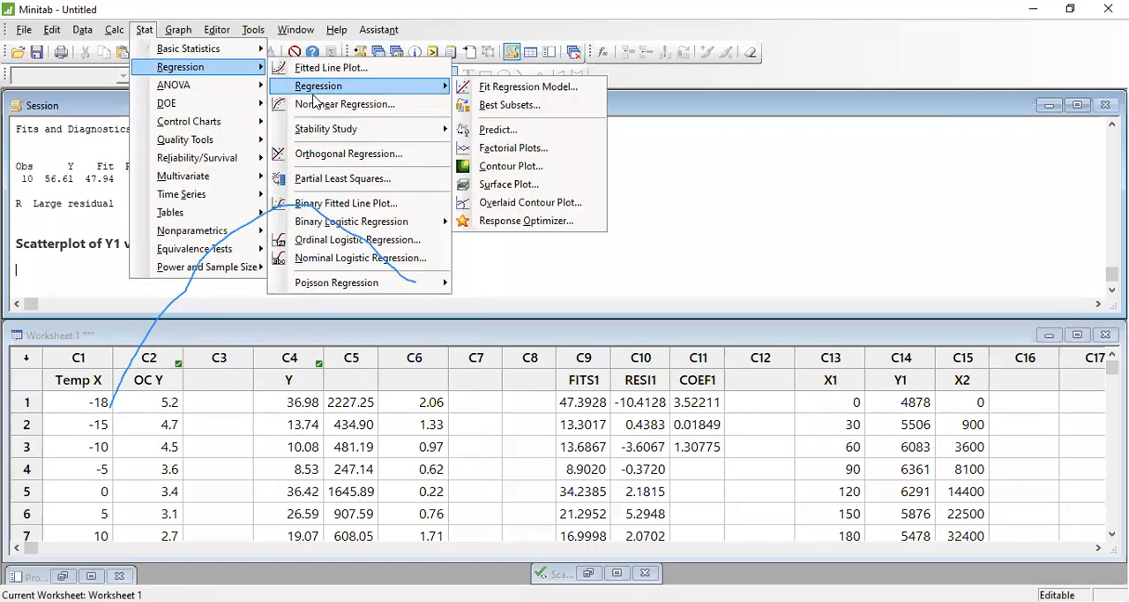
{"action": "left_click", "coordinate": [498, 88]}
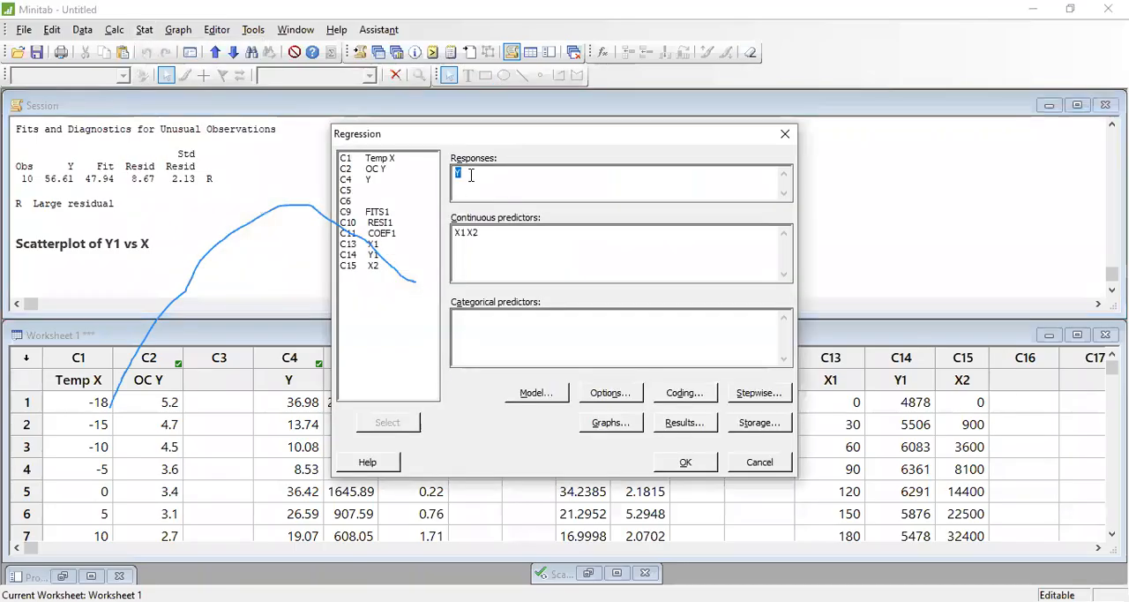
{"action": "double_click", "coordinate": [370, 254]}
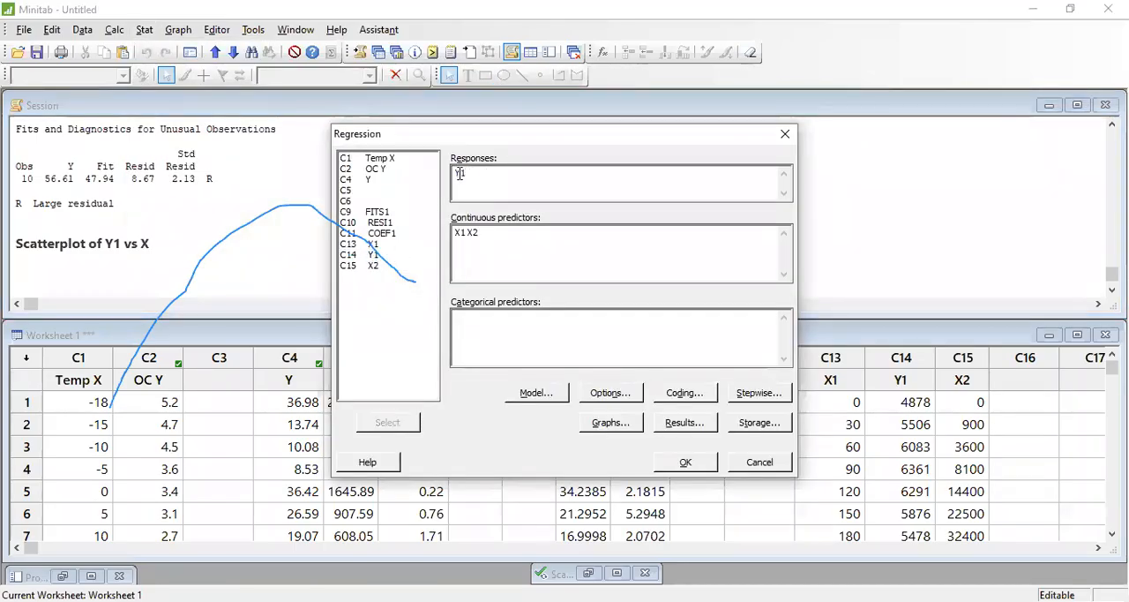
{"action": "left_click_drag", "start_coordinate": [494, 232], "coordinate": [435, 239]}
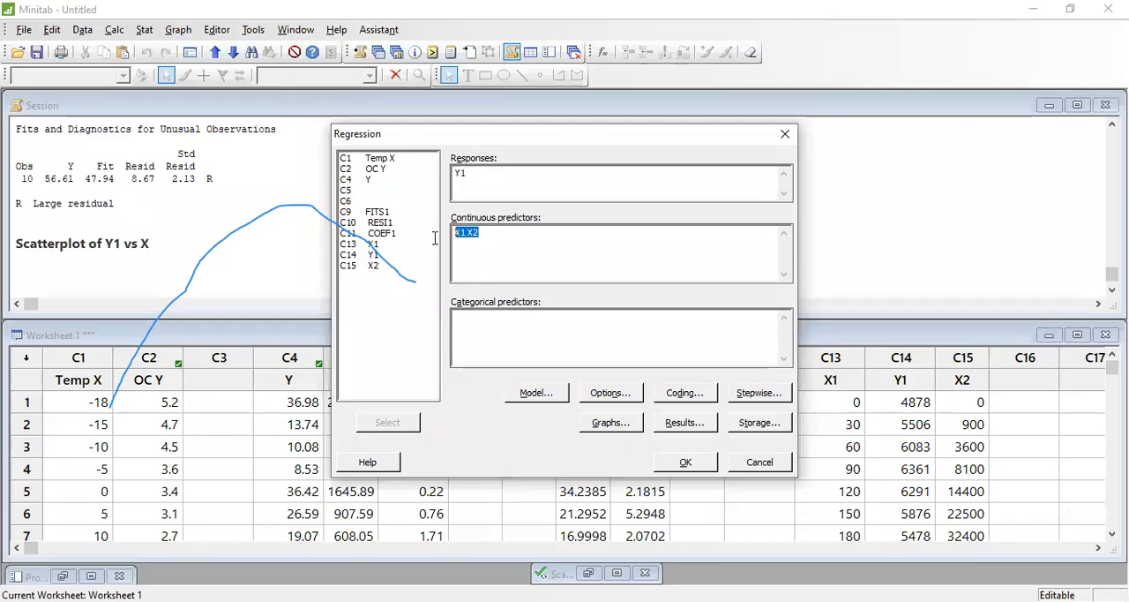
{"action": "double_click", "coordinate": [378, 244]}
{"action": "double_click", "coordinate": [376, 266]}
{"action": "left_click", "coordinate": [689, 465]}
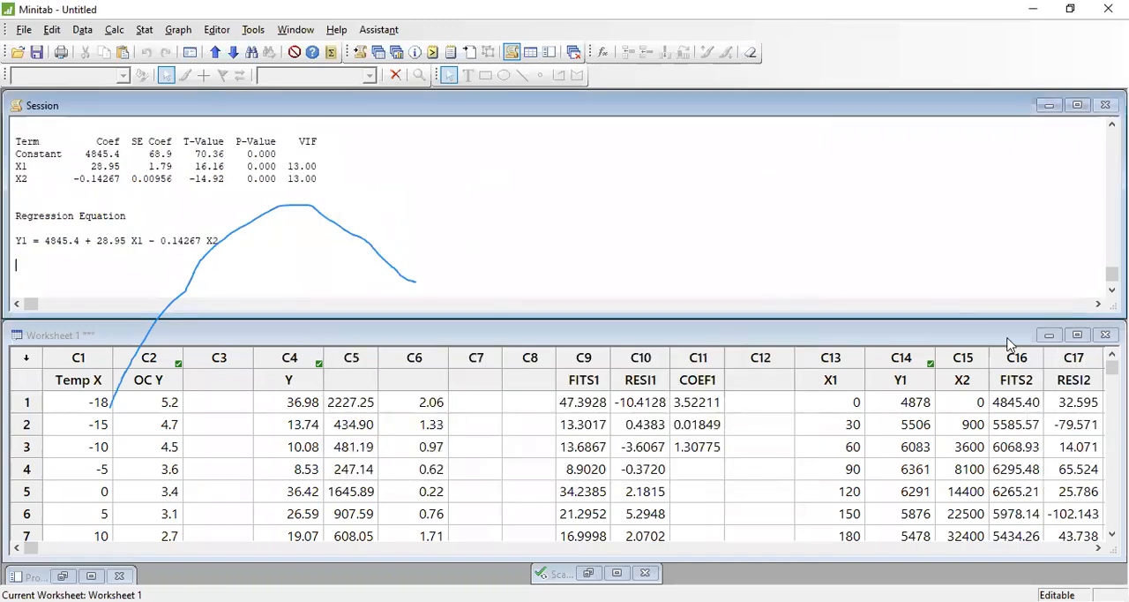
- Review the stored FITS2, RESI2 and COEF2 columns by highlighting them, and clear the selection
{"action": "left_click", "coordinate": [1014, 404]}
{"action": "left_click_drag", "start_coordinate": [1014, 404], "coordinate": [1007, 520]}
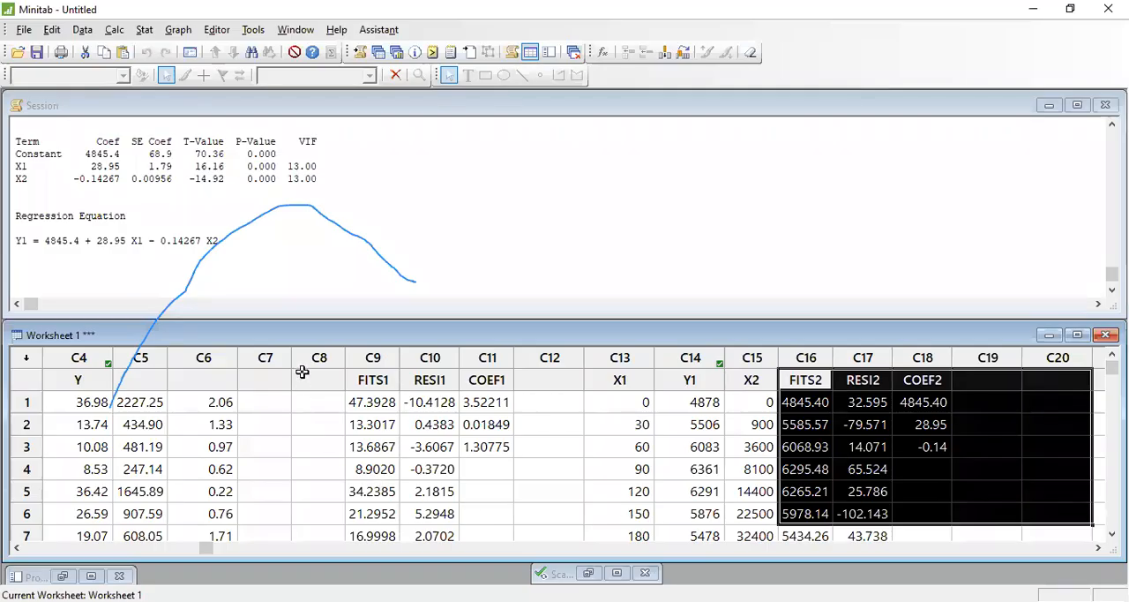
{"action": "left_click_drag", "start_coordinate": [221, 379], "coordinate": [879, 501]}
{"action": "left_click", "coordinate": [578, 432]}
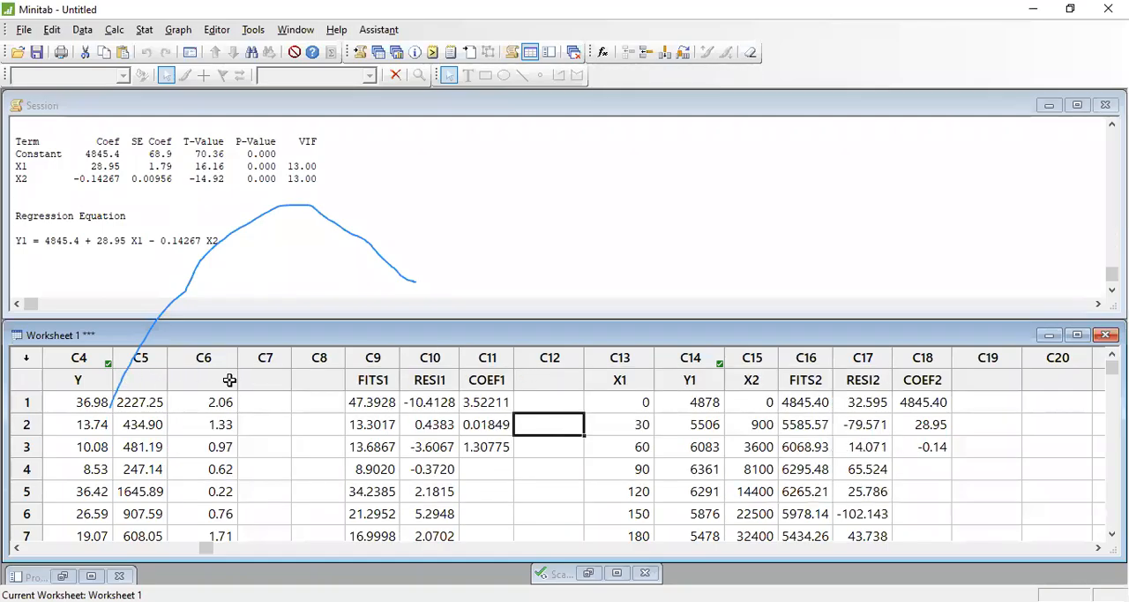
- Name column C5 X and erase the freehand curve annotation from the screen
{"action": "left_click", "coordinate": [148, 381]}
{"action": "type", "text": "X"}
{"action": "key", "text": "Return"}
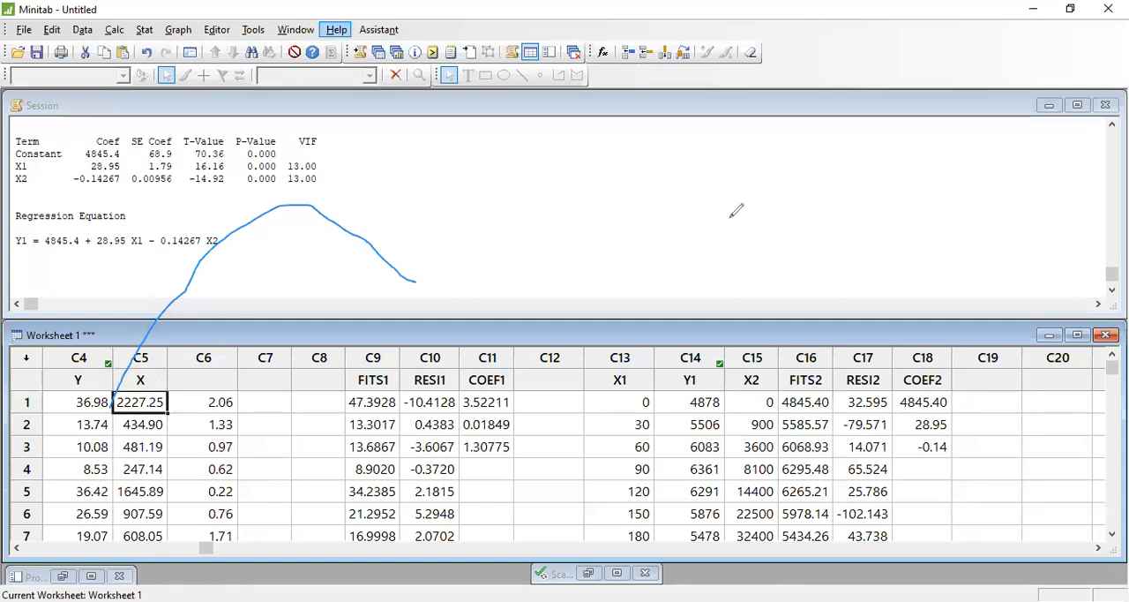
{"action": "key", "text": "ctrl+z"}
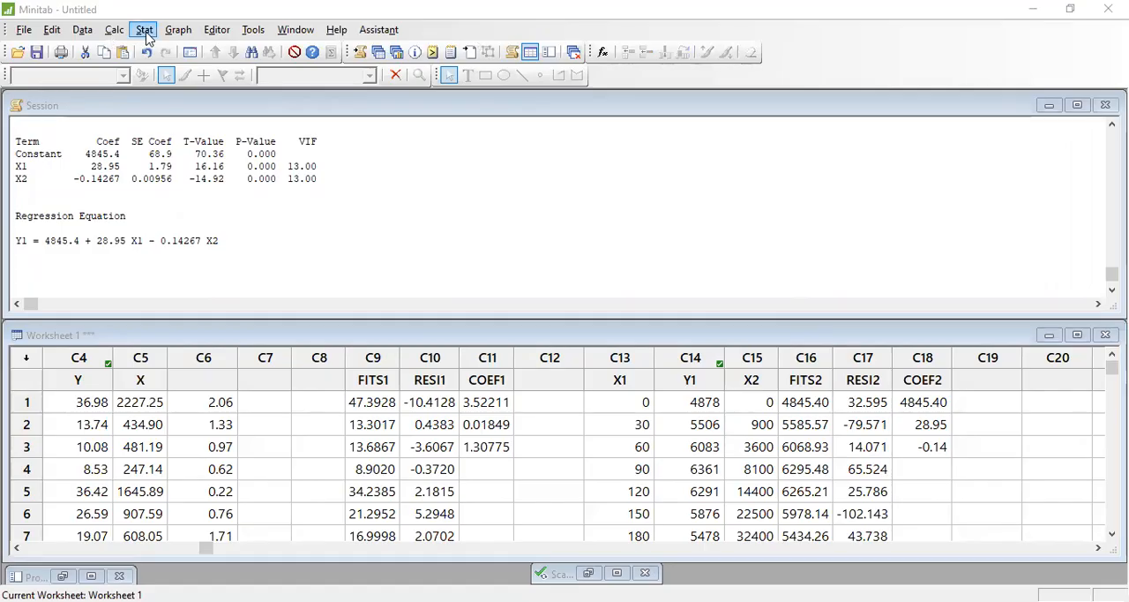
- Calculate the Pearson correlation between Y and X with p-values displayed
{"action": "left_click", "coordinate": [179, 29]}
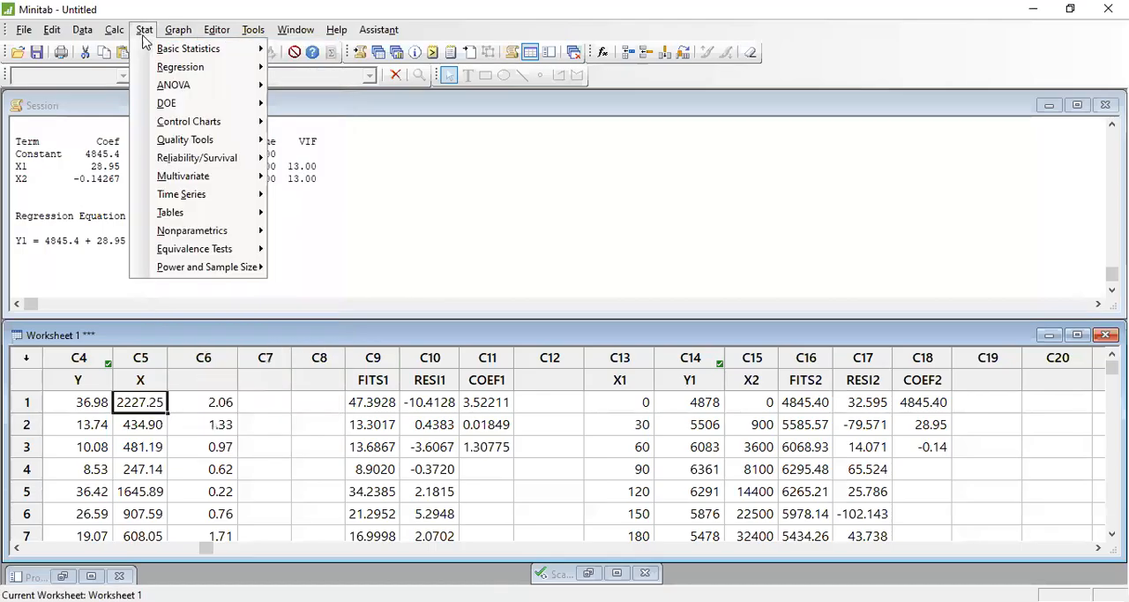
{"action": "mouse_move", "coordinate": [159, 53]}
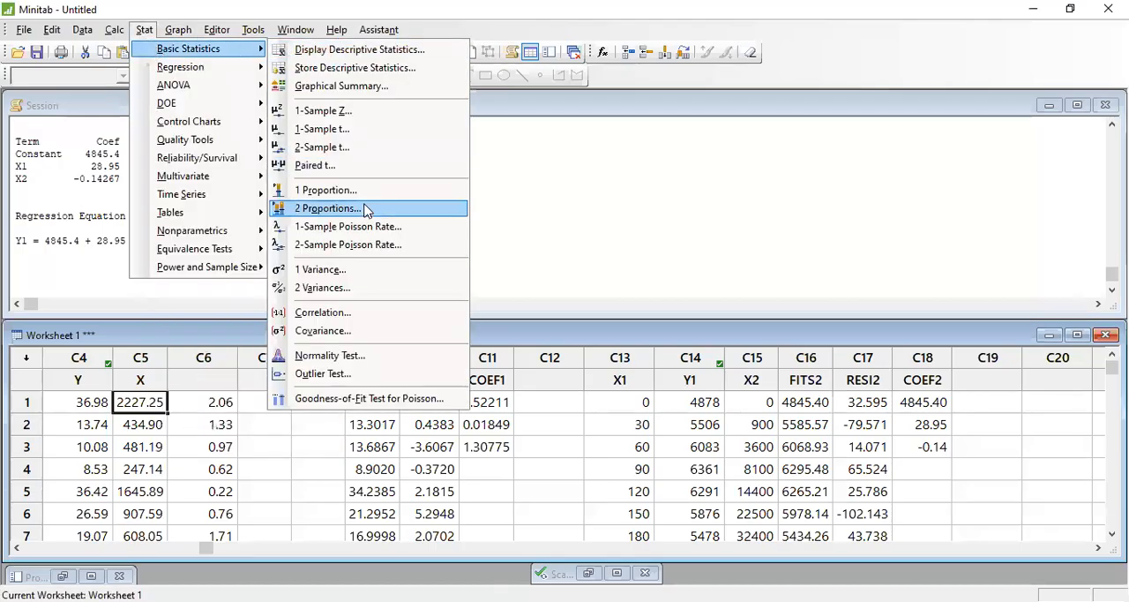
{"action": "left_click", "coordinate": [323, 312]}
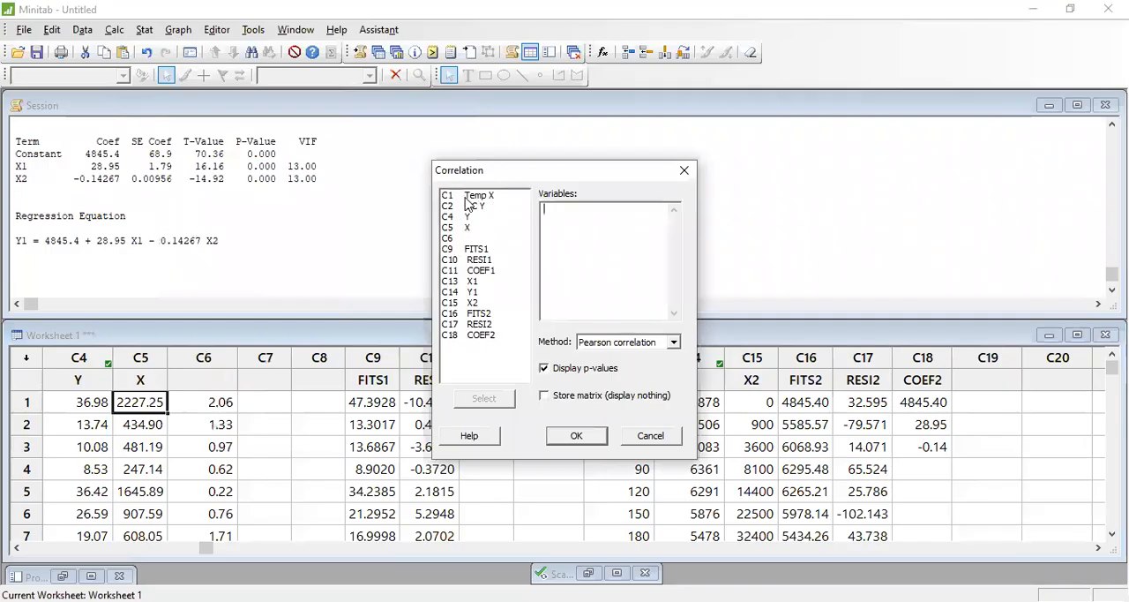
{"action": "double_click", "coordinate": [450, 219]}
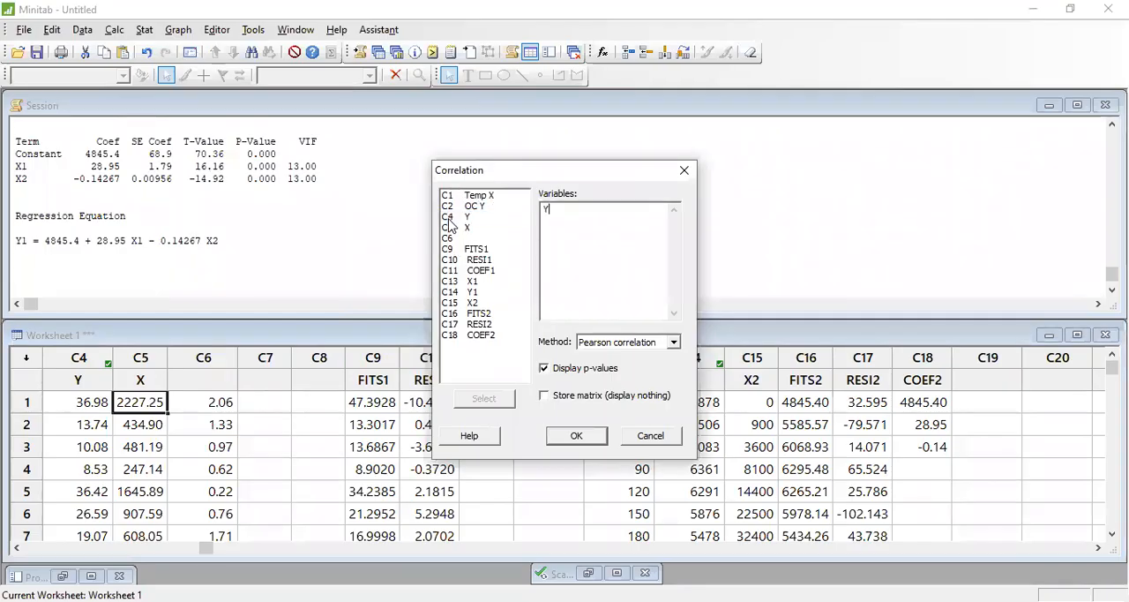
{"action": "double_click", "coordinate": [451, 227]}
{"action": "left_click", "coordinate": [576, 436]}
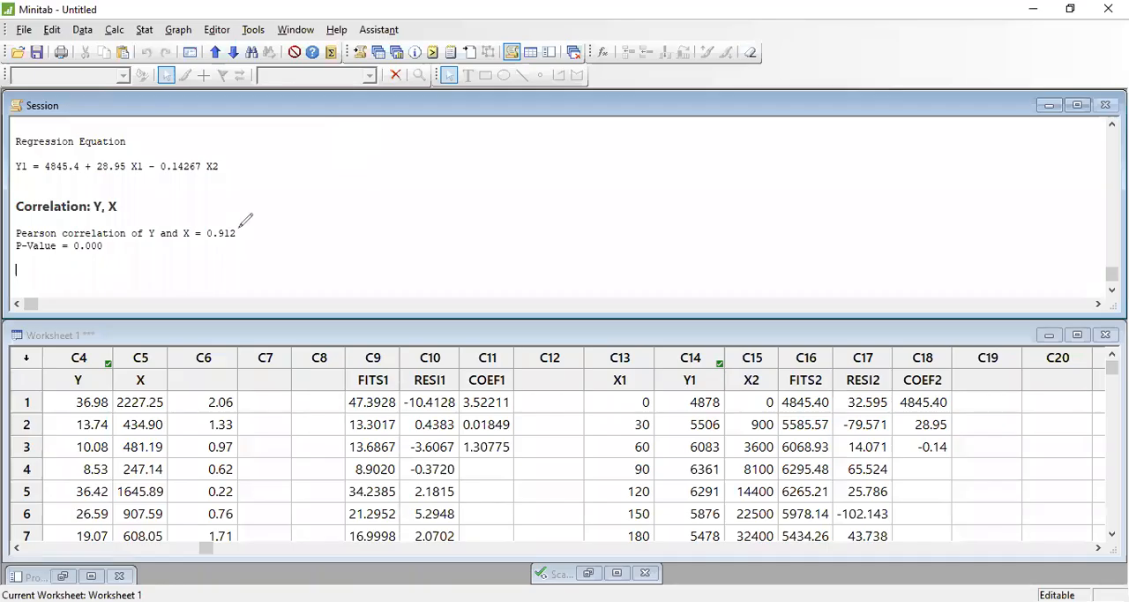
- Review the Y–X correlation result by marking its coefficient and P-value, and handwrite a crossed-out ρ=0 and P<α beside it
{"action": "mouse_move", "coordinate": [204, 239]}
{"action": "left_mouse_down"}
{"action": "mouse_move", "coordinate": [236, 237]}
{"action": "mouse_move", "coordinate": [204, 225]}
{"action": "mouse_move", "coordinate": [254, 237]}
{"action": "mouse_move", "coordinate": [208, 226]}
{"action": "left_mouse_up"}
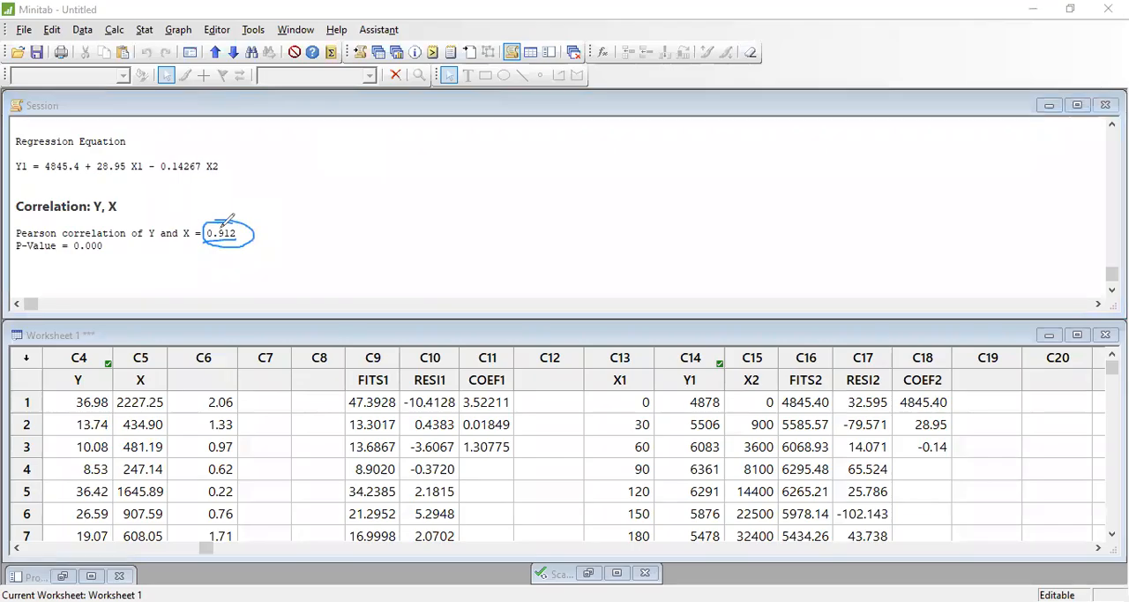
{"action": "left_click_drag", "start_coordinate": [24, 255], "coordinate": [103, 250]}
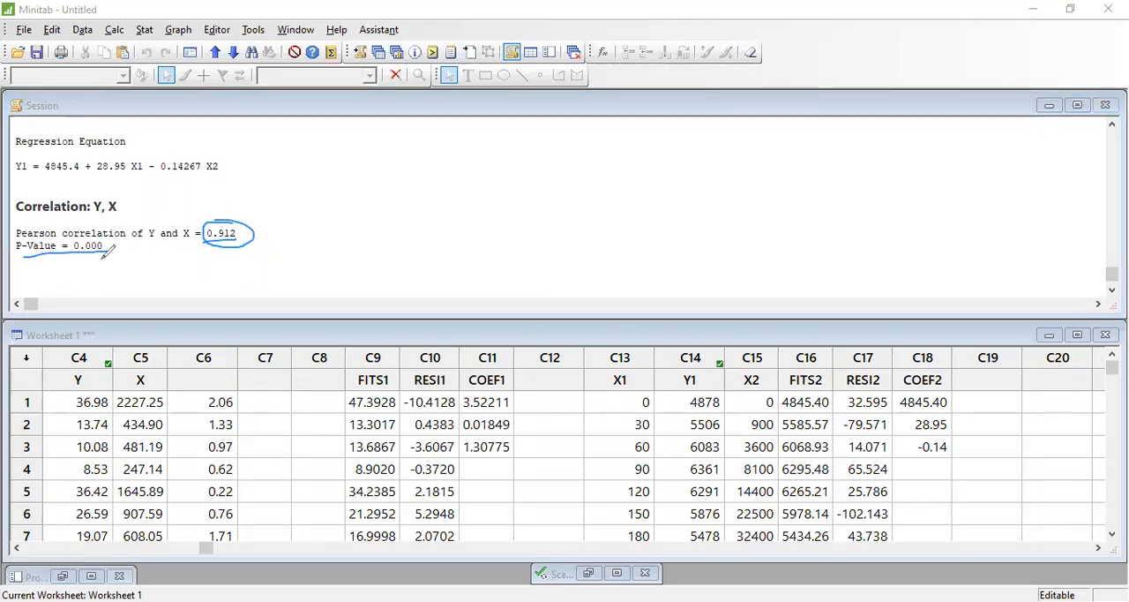
{"action": "mouse_move", "coordinate": [345, 219]}
{"action": "left_mouse_down"}
{"action": "mouse_move", "coordinate": [386, 208]}
{"action": "mouse_move", "coordinate": [368, 231]}
{"action": "mouse_move", "coordinate": [403, 220]}
{"action": "mouse_move", "coordinate": [410, 230]}
{"action": "mouse_move", "coordinate": [430, 212]}
{"action": "left_mouse_up"}
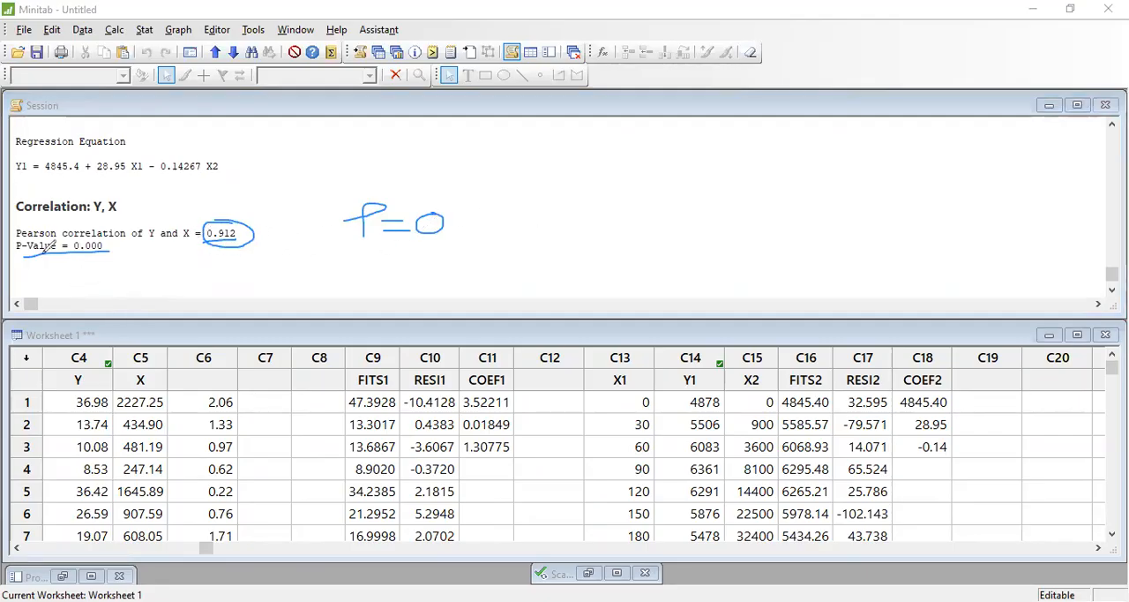
{"action": "mouse_move", "coordinate": [556, 223]}
{"action": "left_mouse_down"}
{"action": "mouse_move", "coordinate": [581, 223]}
{"action": "mouse_move", "coordinate": [560, 251]}
{"action": "mouse_move", "coordinate": [578, 212]}
{"action": "mouse_move", "coordinate": [560, 231]}
{"action": "left_mouse_up"}
{"action": "left_click_drag", "start_coordinate": [619, 204], "coordinate": [647, 234]}
{"action": "mouse_move", "coordinate": [696, 188]}
{"action": "left_mouse_down"}
{"action": "mouse_move", "coordinate": [675, 217]}
{"action": "mouse_move", "coordinate": [722, 231]}
{"action": "left_mouse_up"}
{"action": "left_click_drag", "start_coordinate": [492, 197], "coordinate": [440, 258]}
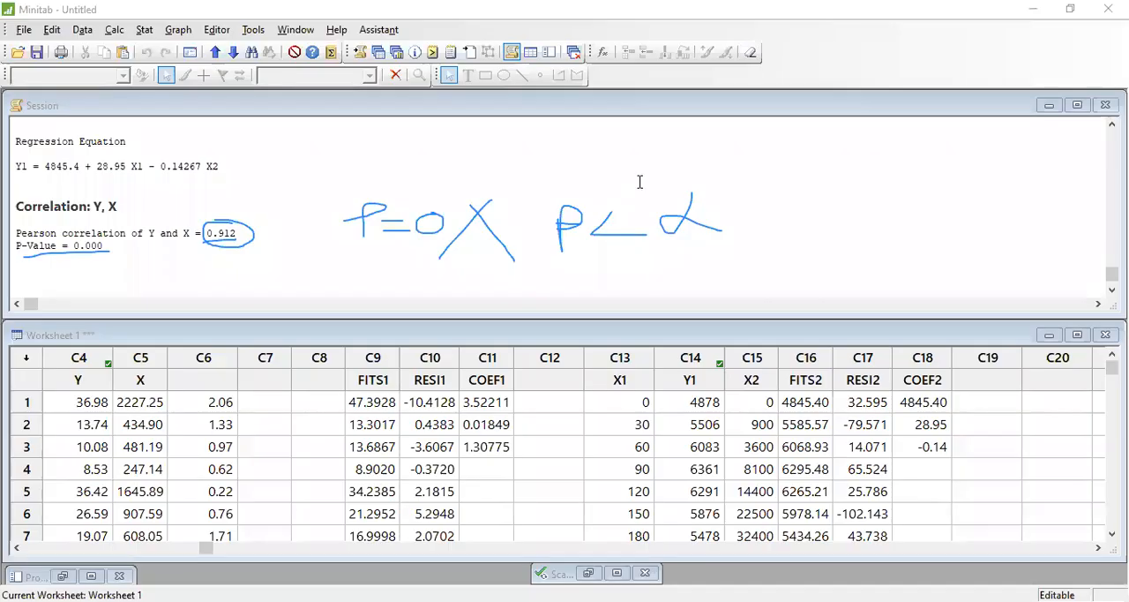
- Name the empty worksheet columns C20, C21 and C22 w1, w2 and w3
{"action": "left_click_drag", "start_coordinate": [207, 551], "coordinate": [422, 551]}
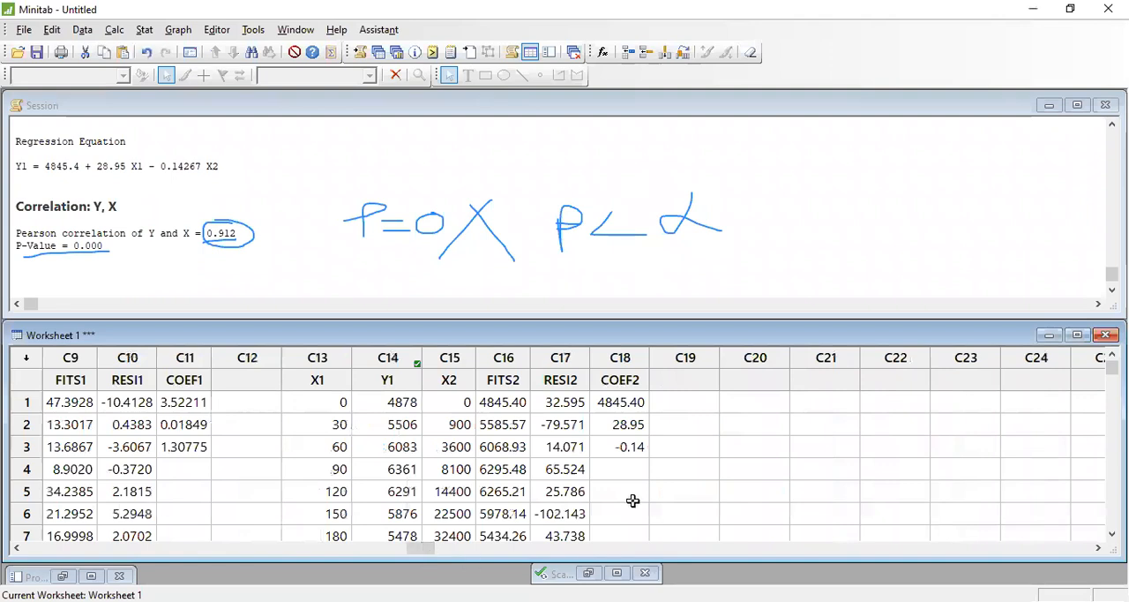
{"action": "left_click", "coordinate": [725, 375]}
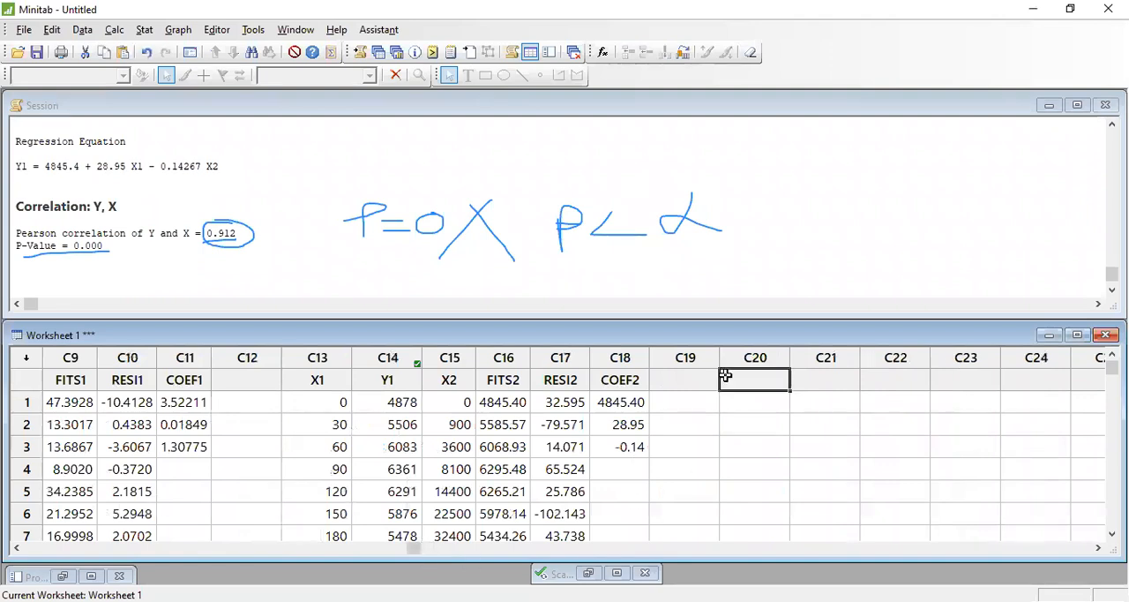
{"action": "type", "text": "X"}
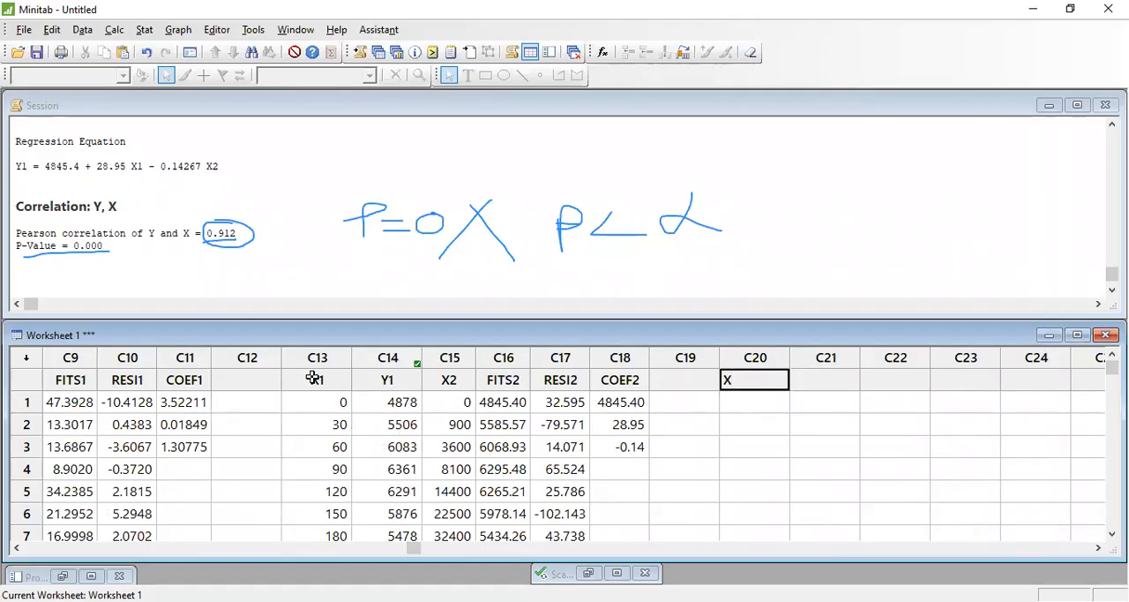
{"action": "key", "text": "BackSpace"}
{"action": "type", "text": "w1"}
{"action": "key", "text": "Tab"}
{"action": "type", "text": "w2"}
{"action": "key", "text": "Tab"}
{"action": "type", "text": "w3"}
{"action": "key", "text": "Tab"}
{"action": "key", "text": "Down"}
{"action": "key", "text": "Left"}
{"action": "key", "text": "Left"}
{"action": "key", "text": "Left"}
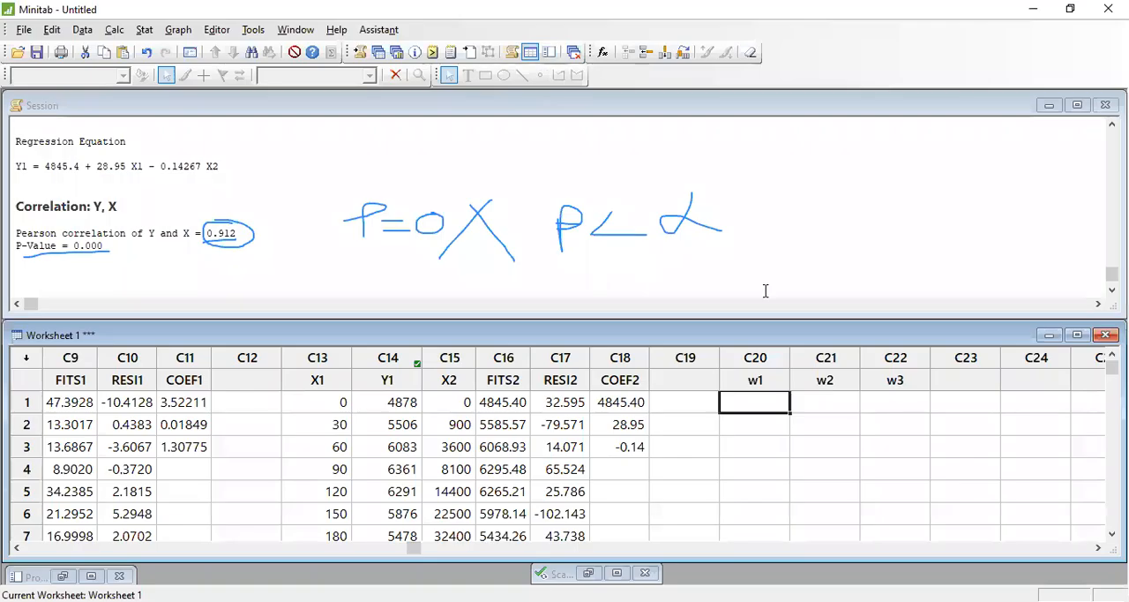
- Enter the values 3, 4, 7, 8 and 6 in rows 1 to 5 of column w1
{"action": "type", "text": "3"}
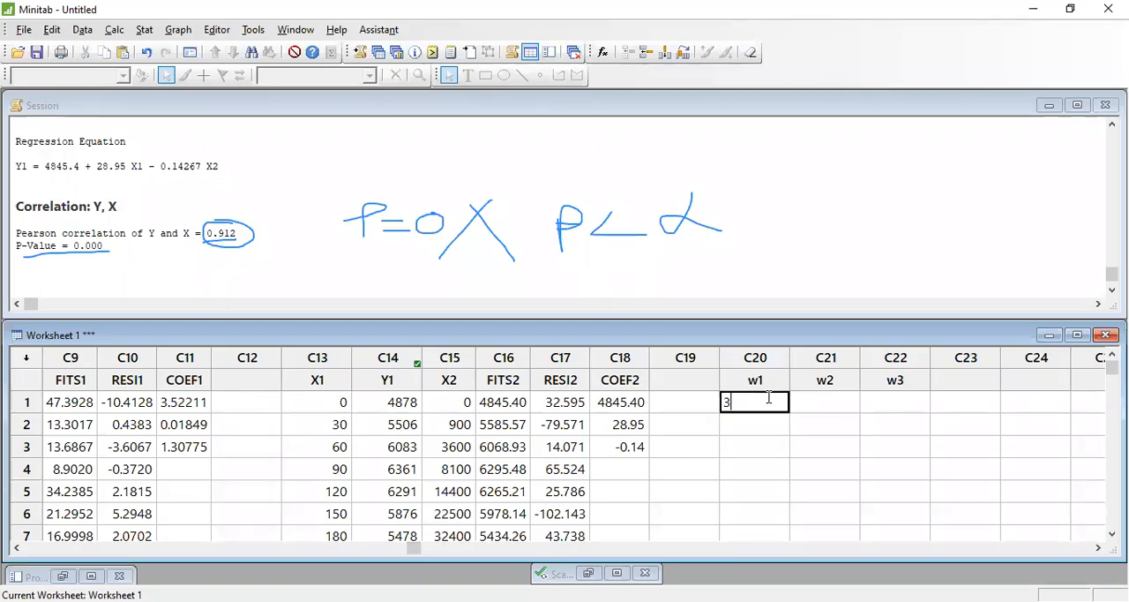
{"action": "key", "text": "Return"}
{"action": "type", "text": "4"}
{"action": "key", "text": "Return"}
{"action": "type", "text": "7"}
{"action": "key", "text": "Return"}
{"action": "type", "text": "8"}
{"action": "key", "text": "Return"}
{"action": "type", "text": "6"}
{"action": "key", "text": "Return"}
- Fill rows 1 to 5 of column w2 with 5, 9, 3, 5 and 4
{"action": "key", "text": "Right"}
{"action": "key", "text": "Up"}
{"action": "key", "text": "Up"}
{"action": "key", "text": "Up"}
{"action": "key", "text": "Up"}
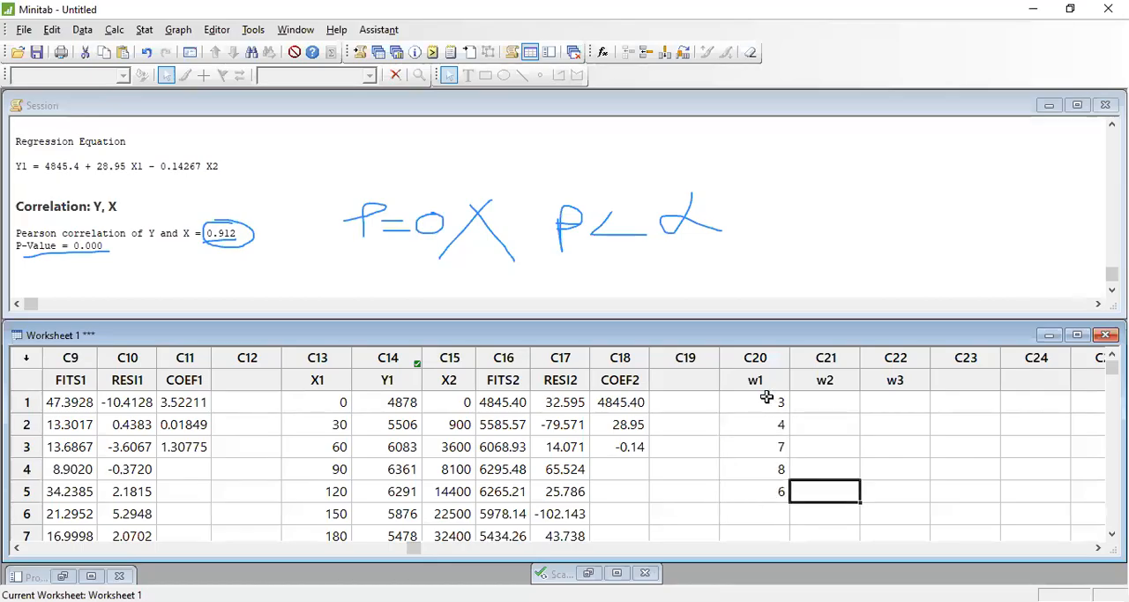
{"action": "key", "text": "Up"}
{"action": "type", "text": "5"}
{"action": "key", "text": "Return"}
{"action": "type", "text": "9"}
{"action": "key", "text": "Return"}
{"action": "type", "text": "3"}
{"action": "key", "text": "Return"}
{"action": "type", "text": "5"}
{"action": "key", "text": "Return"}
{"action": "type", "text": "4"}
- Fill rows 1 to 5 of column w3 with 11, 14, 23, 5 and 12
{"action": "key", "text": "Right"}
{"action": "key", "text": "Up"}
{"action": "key", "text": "Up"}
{"action": "key", "text": "Up"}
{"action": "key", "text": "Up"}
{"action": "type", "text": "11"}
{"action": "key", "text": "Return"}
{"action": "type", "text": "14"}
{"action": "key", "text": "Return"}
{"action": "type", "text": "23"}
{"action": "key", "text": "Return"}
{"action": "type", "text": "5"}
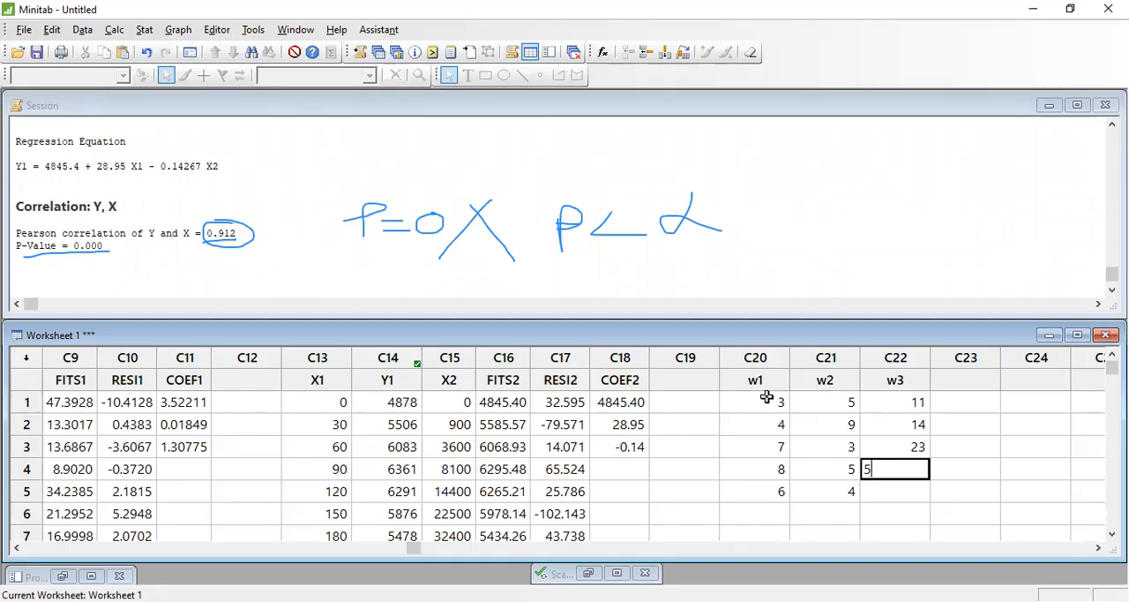
{"action": "key", "text": "Return"}
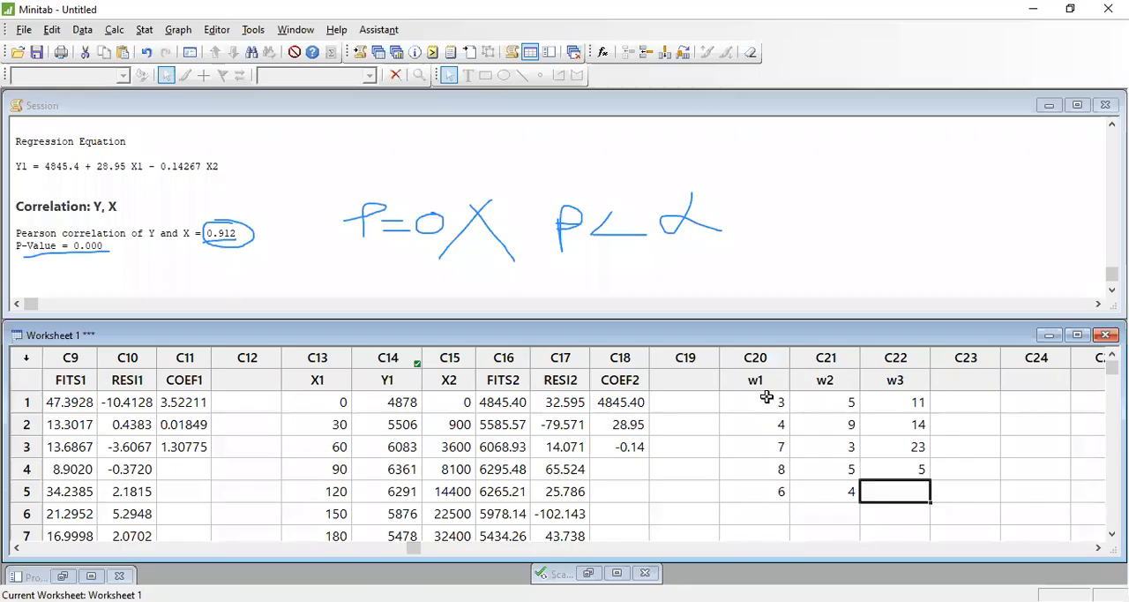
{"action": "type", "text": "12"}
{"action": "key", "text": "Return"}
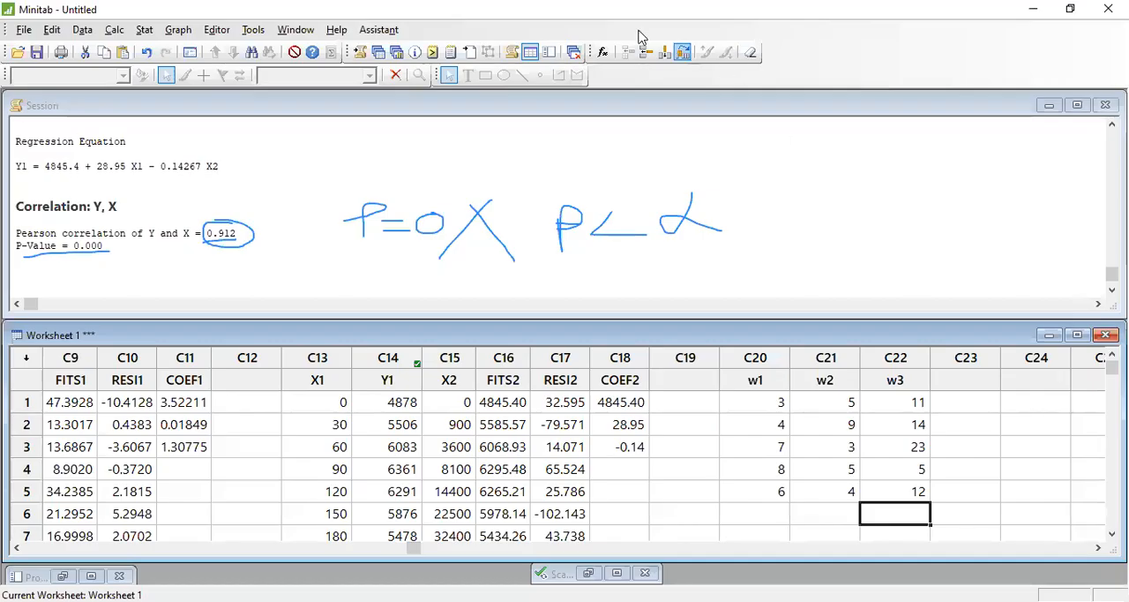
- Calculate the Pearson correlations among w1, w2 and w3 with p-values, replacing Y and X as the variables
{"action": "left_click", "coordinate": [146, 31]}
{"action": "mouse_move", "coordinate": [174, 52]}
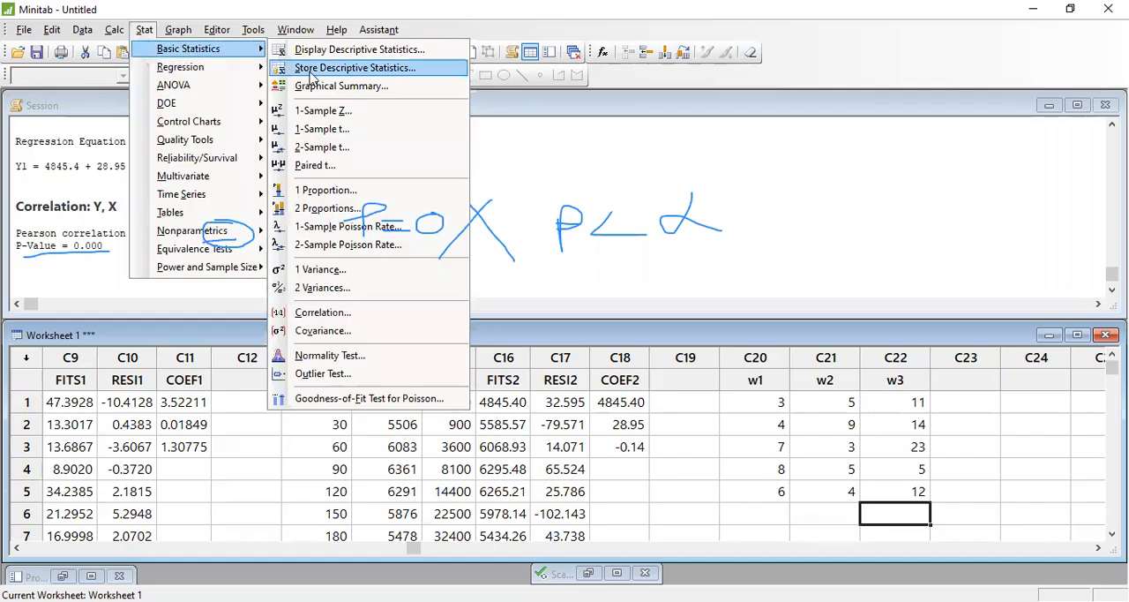
{"action": "left_click", "coordinate": [354, 312]}
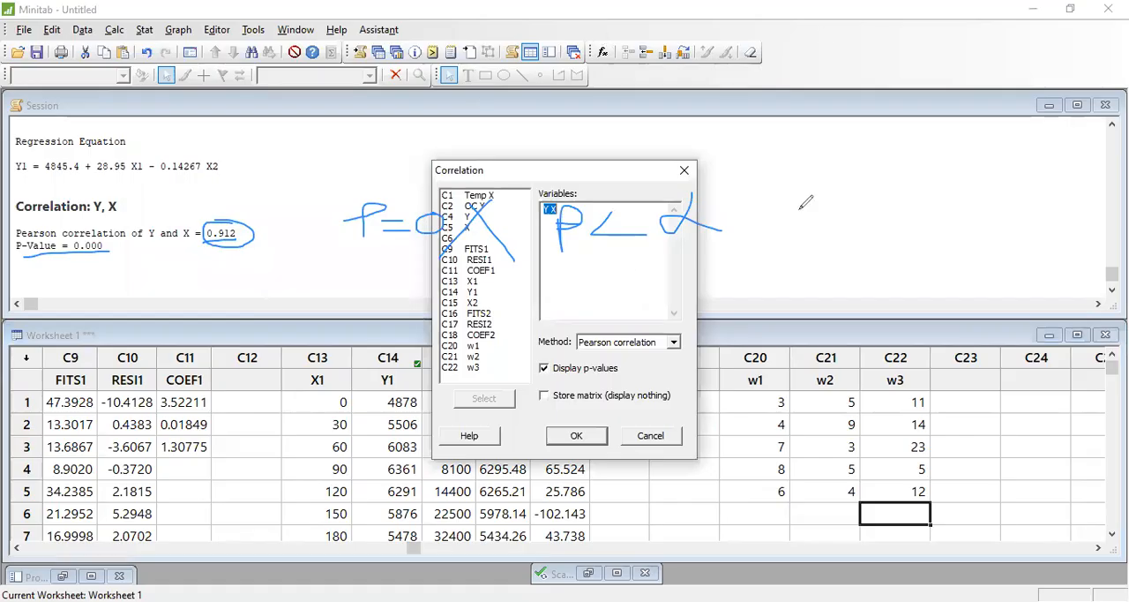
{"action": "left_click", "coordinate": [634, 268]}
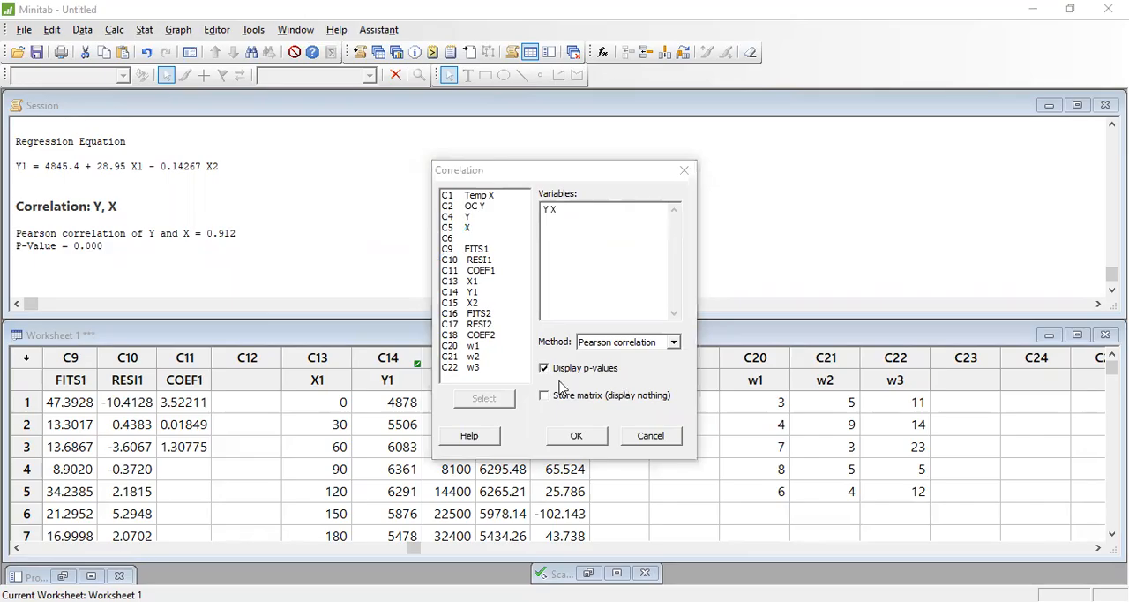
{"action": "double_click", "coordinate": [473, 345]}
{"action": "left_click", "coordinate": [472, 356]}
{"action": "double_click", "coordinate": [473, 357]}
{"action": "double_click", "coordinate": [472, 367]}
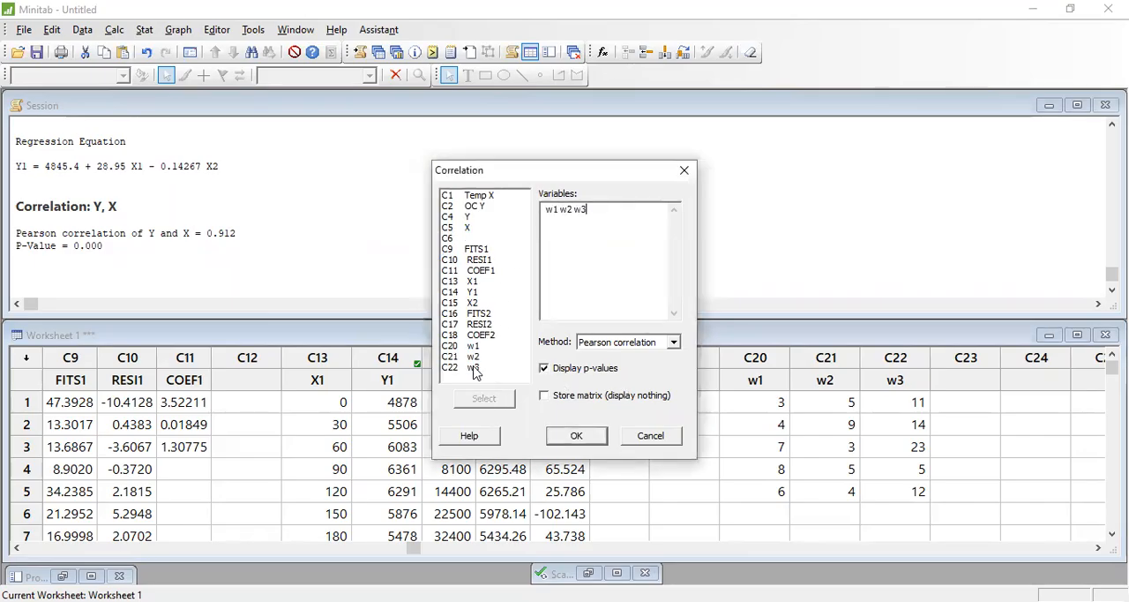
{"action": "left_click", "coordinate": [586, 436]}
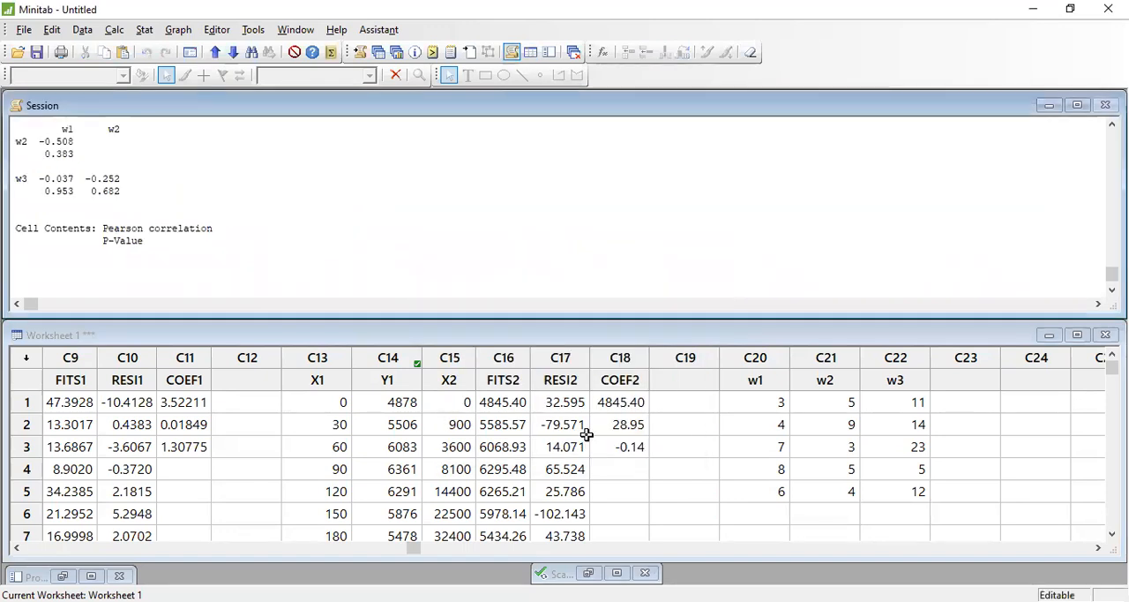
- Examine the w1, w2, w3 correlation matrix in the maximized Session window, marking coefficients and P-values, and restore the window
{"action": "left_click", "coordinate": [1077, 104]}
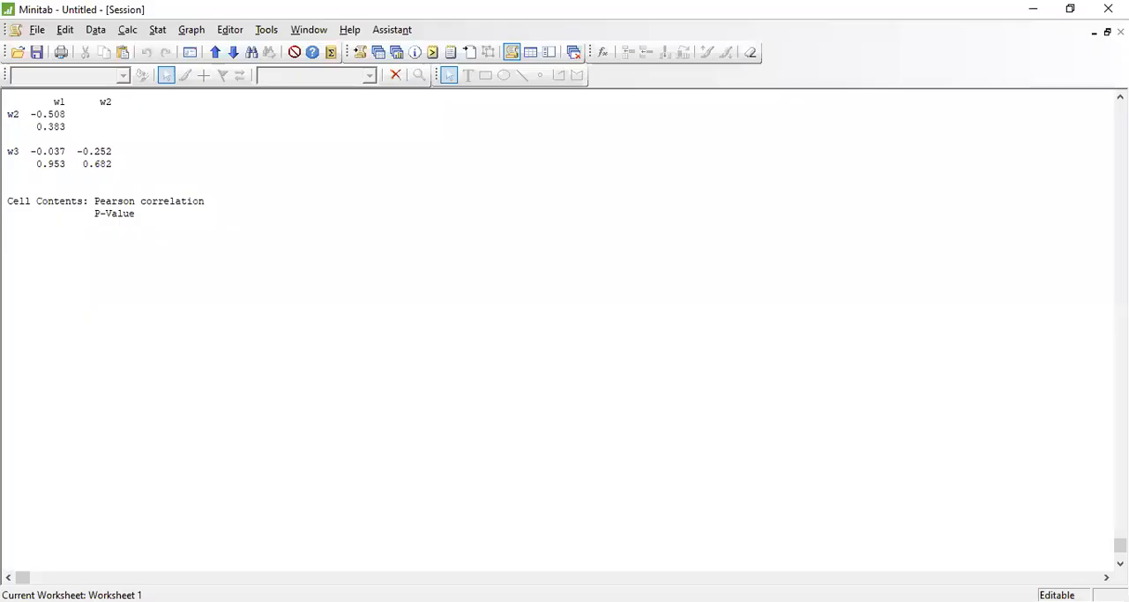
{"action": "left_click", "coordinate": [1120, 97]}
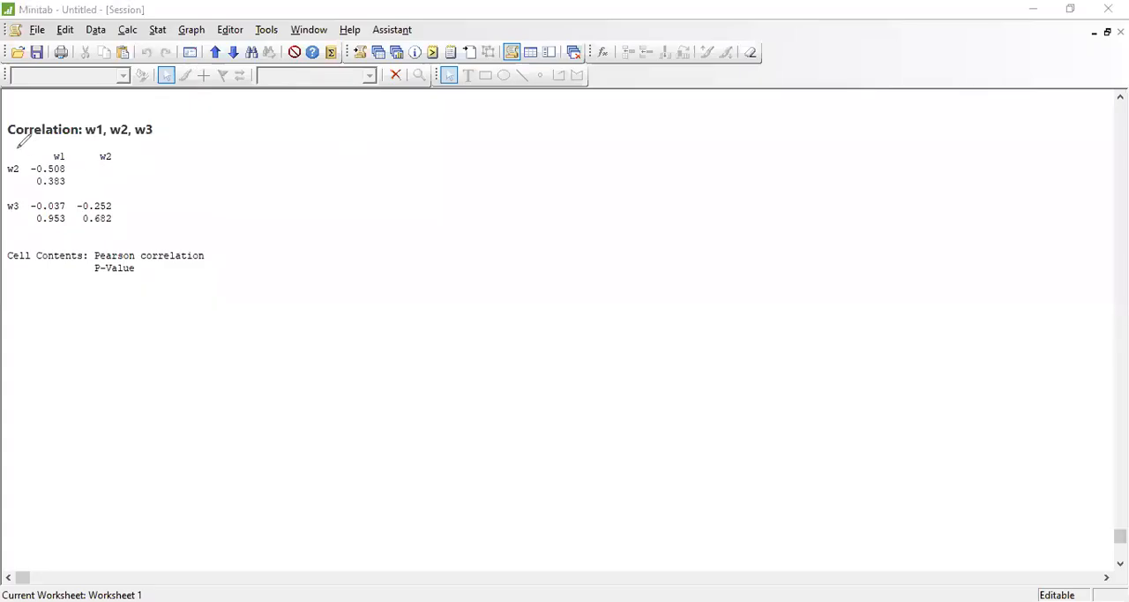
{"action": "mouse_move", "coordinate": [63, 150]}
{"action": "left_mouse_down"}
{"action": "mouse_move", "coordinate": [18, 146]}
{"action": "mouse_move", "coordinate": [14, 168]}
{"action": "mouse_move", "coordinate": [71, 172]}
{"action": "mouse_move", "coordinate": [64, 152]}
{"action": "left_mouse_up"}
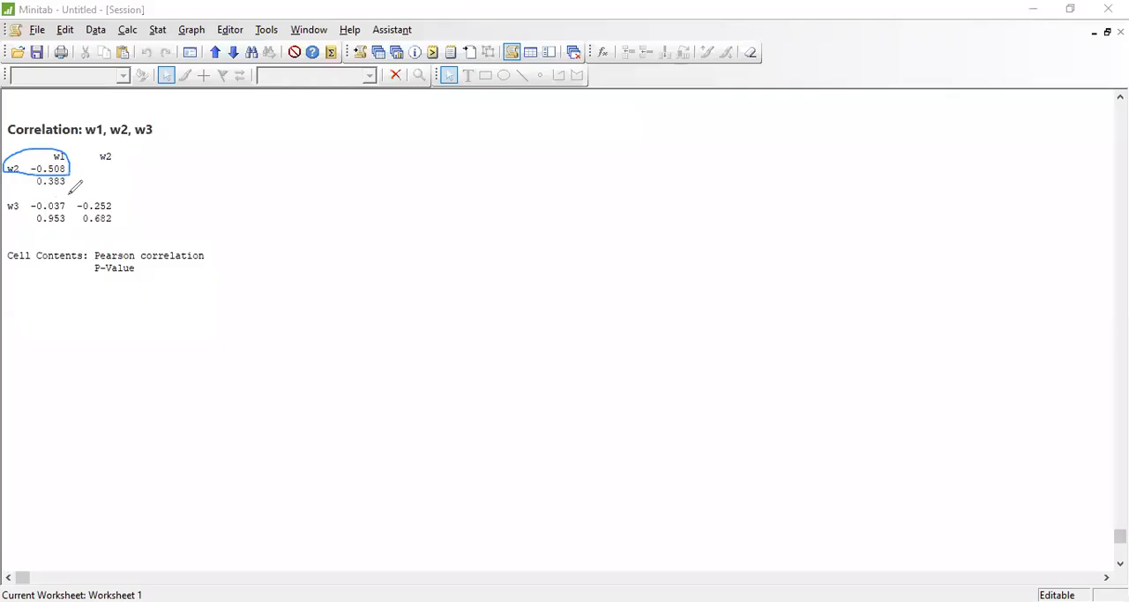
{"action": "left_click_drag", "start_coordinate": [15, 263], "coordinate": [86, 263]}
{"action": "mouse_move", "coordinate": [78, 173]}
{"action": "left_mouse_down"}
{"action": "mouse_move", "coordinate": [89, 156]}
{"action": "mouse_move", "coordinate": [78, 179]}
{"action": "left_mouse_up"}
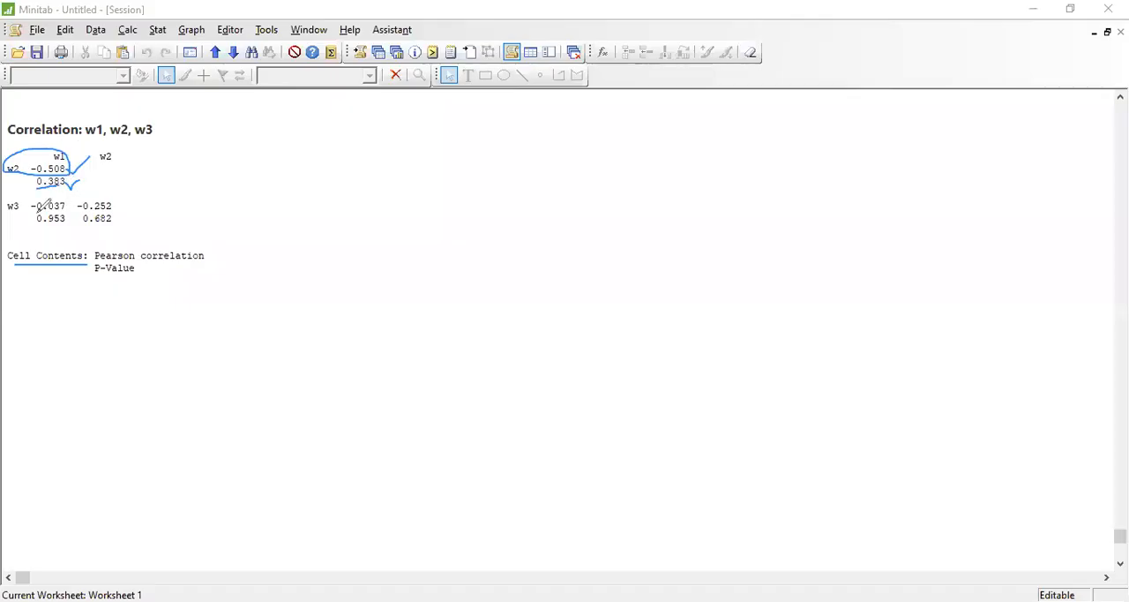
{"action": "left_click_drag", "start_coordinate": [38, 210], "coordinate": [65, 211]}
{"action": "mouse_move", "coordinate": [66, 202]}
{"action": "left_mouse_down"}
{"action": "mouse_move", "coordinate": [88, 177]}
{"action": "mouse_move", "coordinate": [65, 196]}
{"action": "left_mouse_up"}
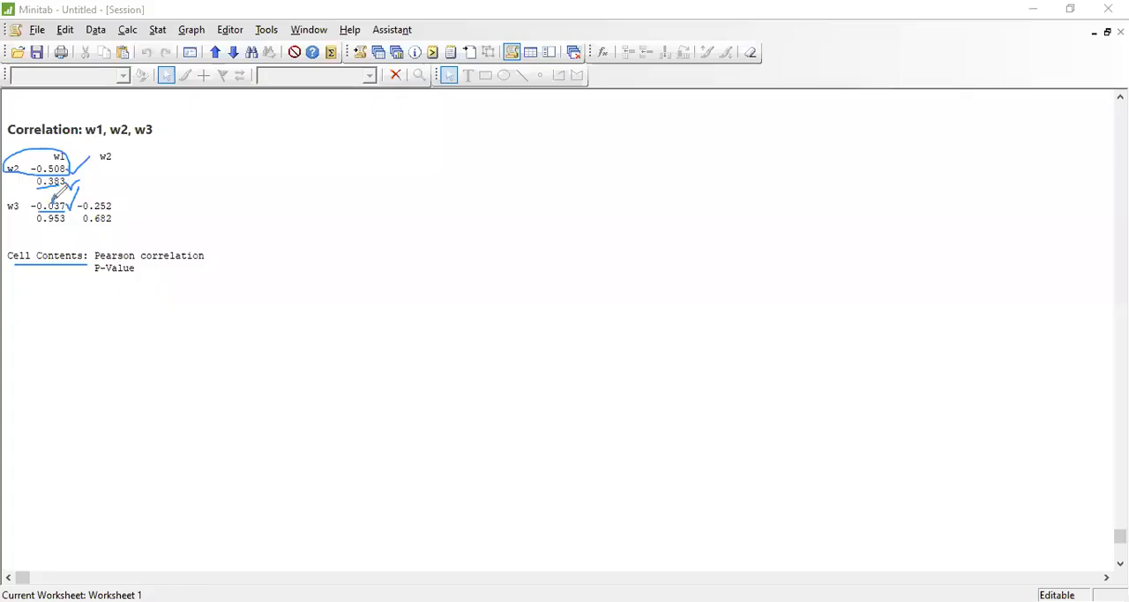
{"action": "mouse_move", "coordinate": [51, 197]}
{"action": "left_mouse_down"}
{"action": "mouse_move", "coordinate": [65, 199]}
{"action": "mouse_move", "coordinate": [72, 223]}
{"action": "left_mouse_up"}
{"action": "mouse_move", "coordinate": [108, 197]}
{"action": "left_mouse_down"}
{"action": "mouse_move", "coordinate": [80, 203]}
{"action": "mouse_move", "coordinate": [102, 213]}
{"action": "mouse_move", "coordinate": [113, 197]}
{"action": "mouse_move", "coordinate": [160, 193]}
{"action": "mouse_move", "coordinate": [158, 208]}
{"action": "left_mouse_up"}
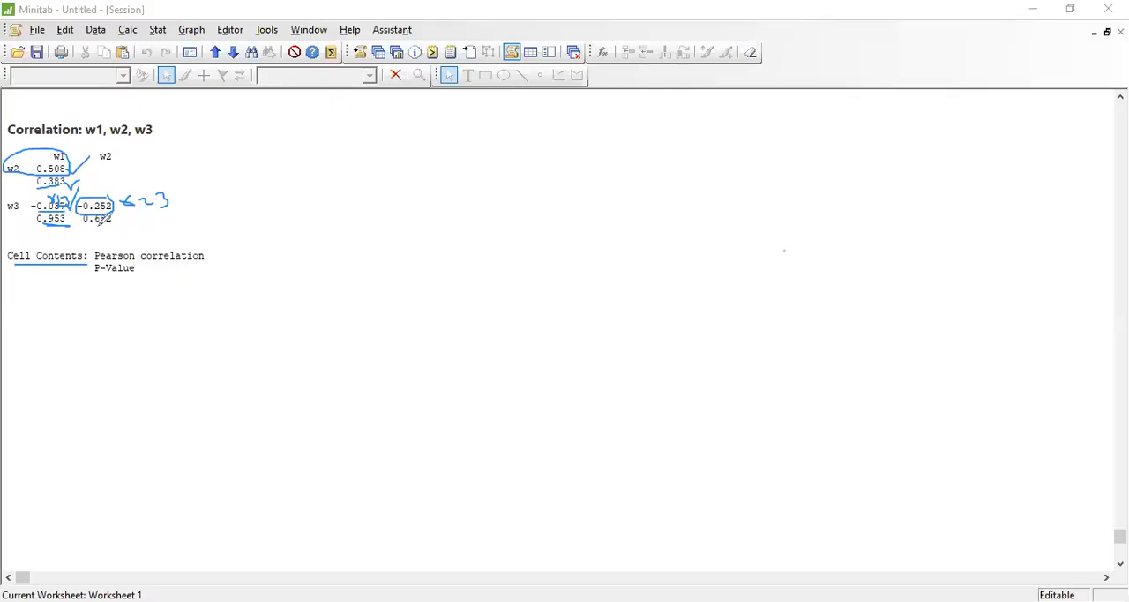
{"action": "left_click_drag", "start_coordinate": [39, 155], "coordinate": [51, 131]}
{"action": "left_click", "coordinate": [1106, 32]}
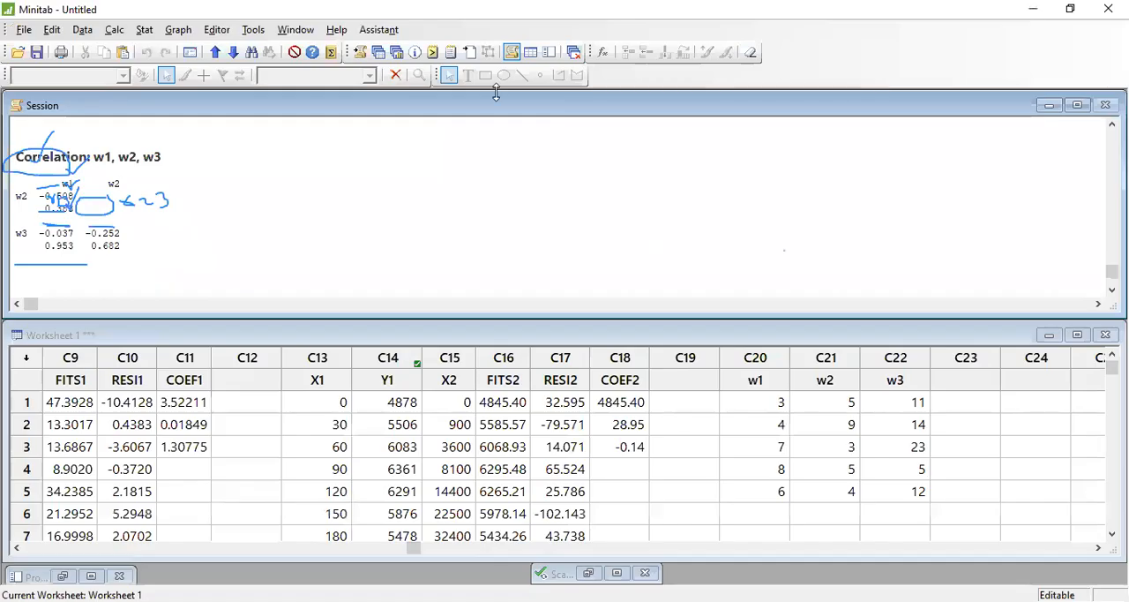